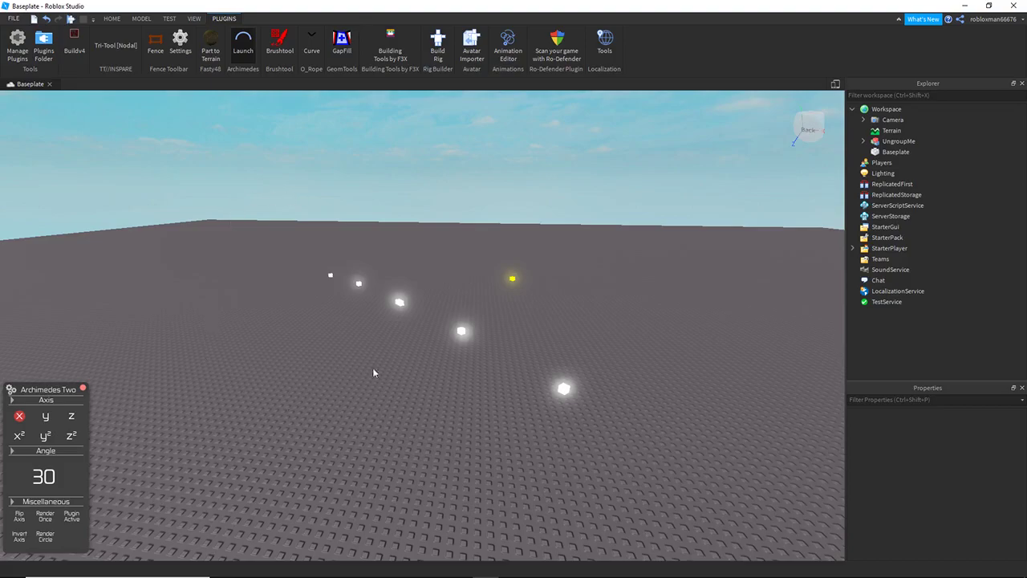
# Step: Select the UngroupMe node model and preview its Archimedes copy about the Z axis, with and without the axis flipped
pyautogui.moveTo(264, 226); pyautogui.dragTo(662, 426)
pyautogui.click(646, 443)
pyautogui.click(399, 303)
pyautogui.click(390, 382)
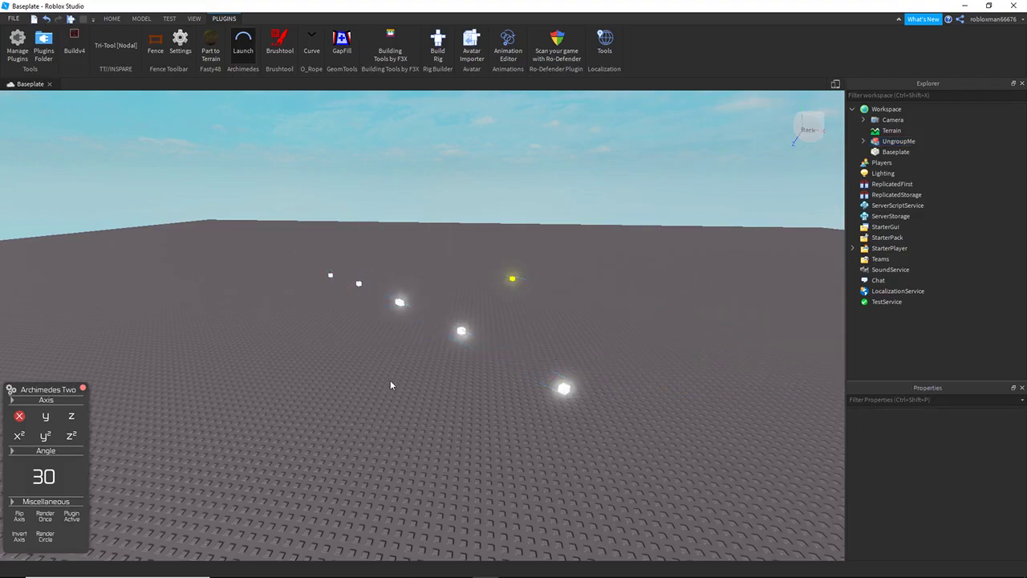
pyautogui.click(405, 302)
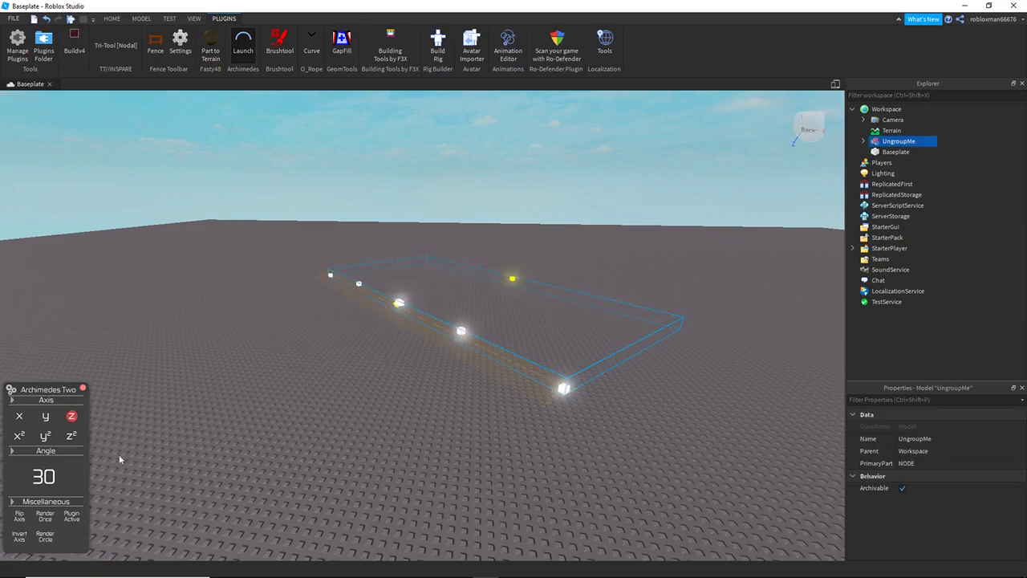
pyautogui.press('d')
pyautogui.moveTo(359, 441); pyautogui.dragTo(359, 440, button='right')
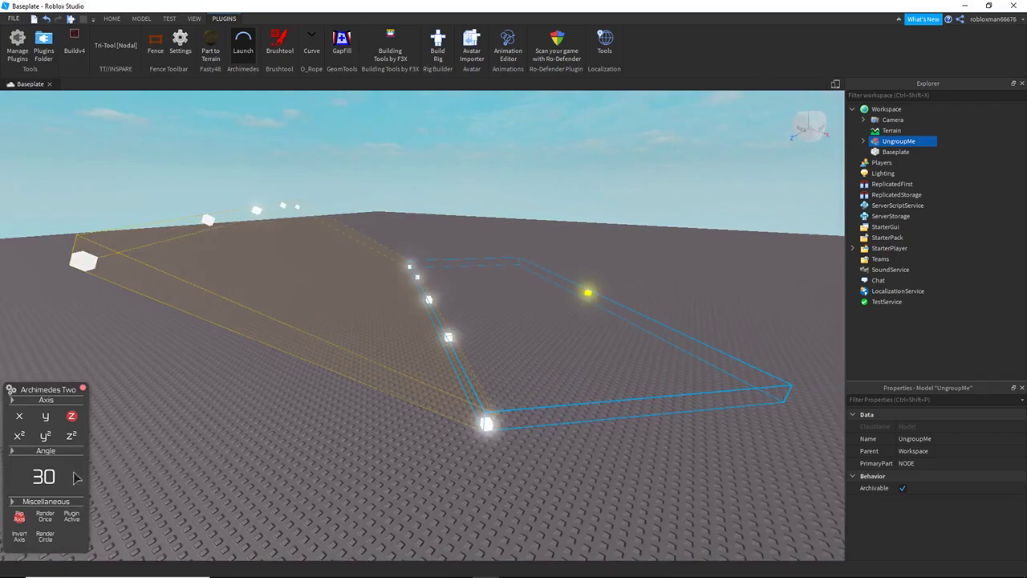
pyautogui.click(276, 417)
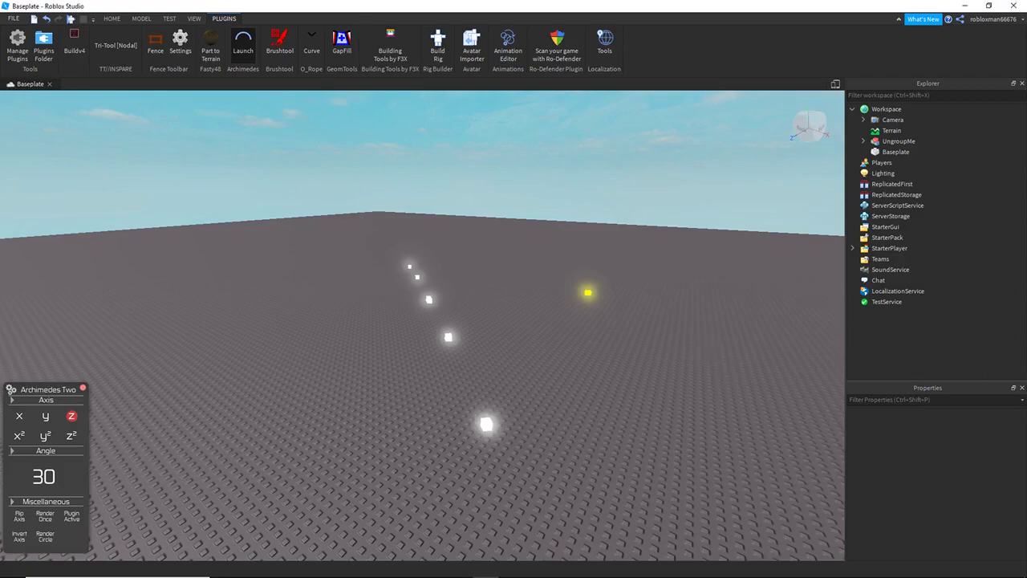
pyautogui.moveTo(361, 307); pyautogui.dragTo(574, 426)
pyautogui.click(261, 363)
pyautogui.press('s')
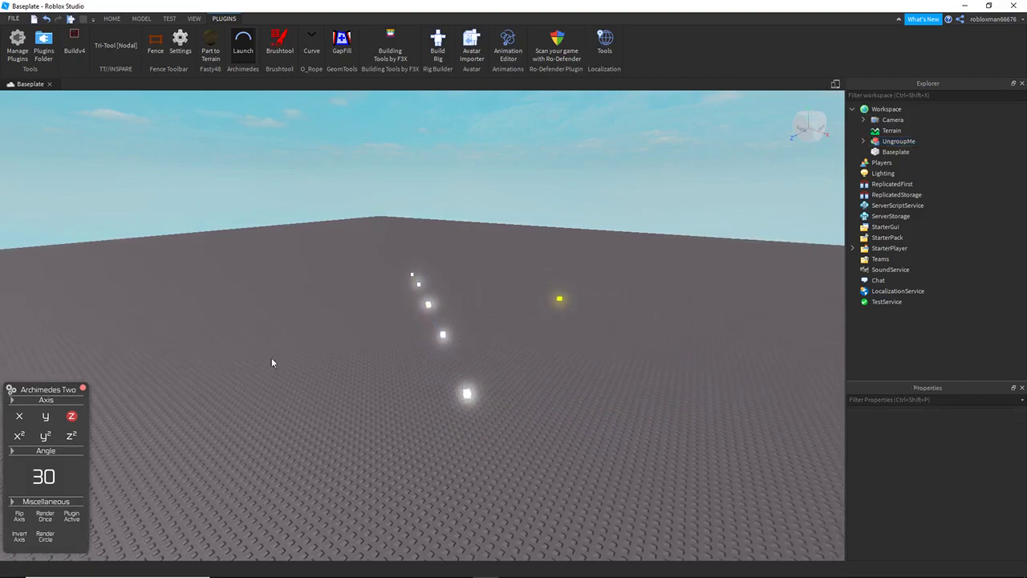
pyautogui.press('q')
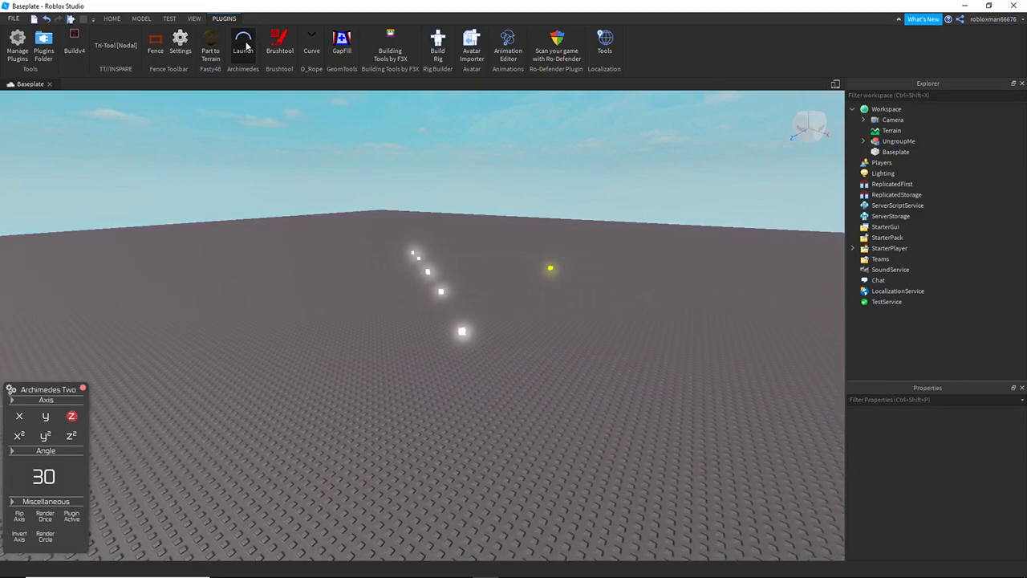
# Step: Close Archimedes, insert a block part and place it on the baseplate in front of the row of nodes
pyautogui.click(245, 46)
pyautogui.click(142, 19)
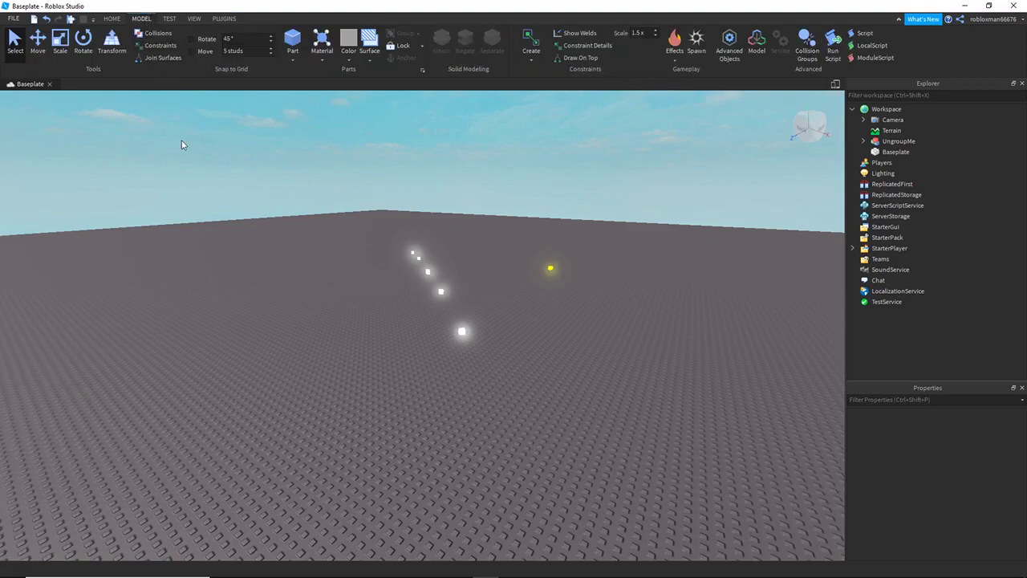
pyautogui.click(293, 40)
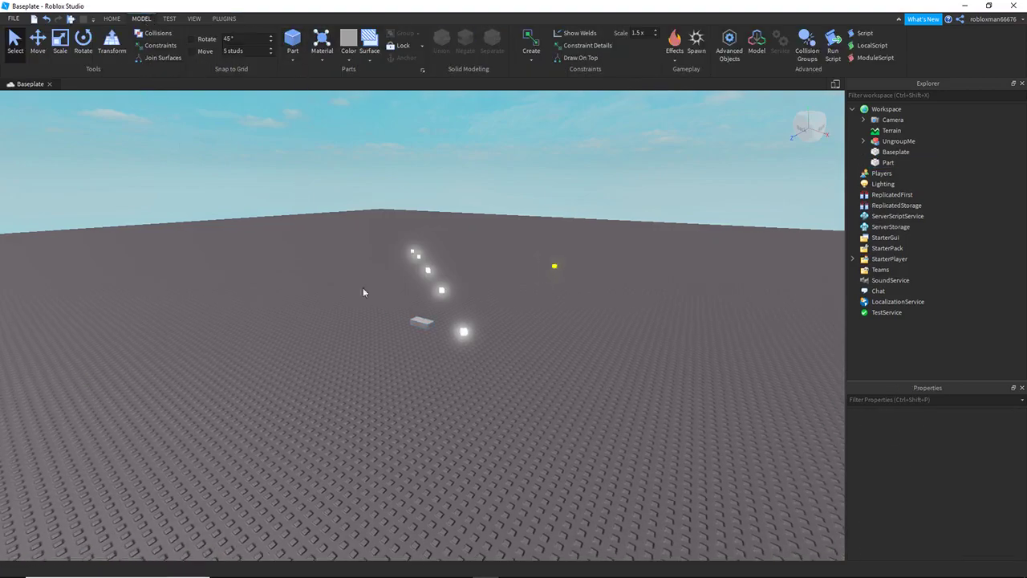
pyautogui.click(424, 321)
pyautogui.scroll(-2, 518, 409)
pyautogui.click(610, 352)
pyautogui.scroll(3, 610, 352)
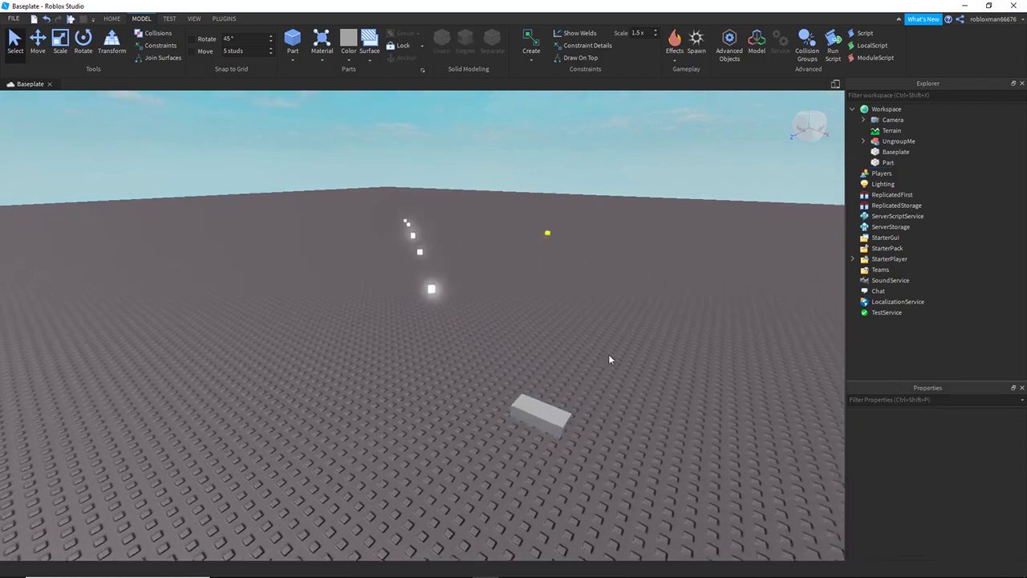
# Step: Build a full ring from the block part with Archimedes, using the flipped Z axis and a 30-degree angle
pyautogui.click(223, 19)
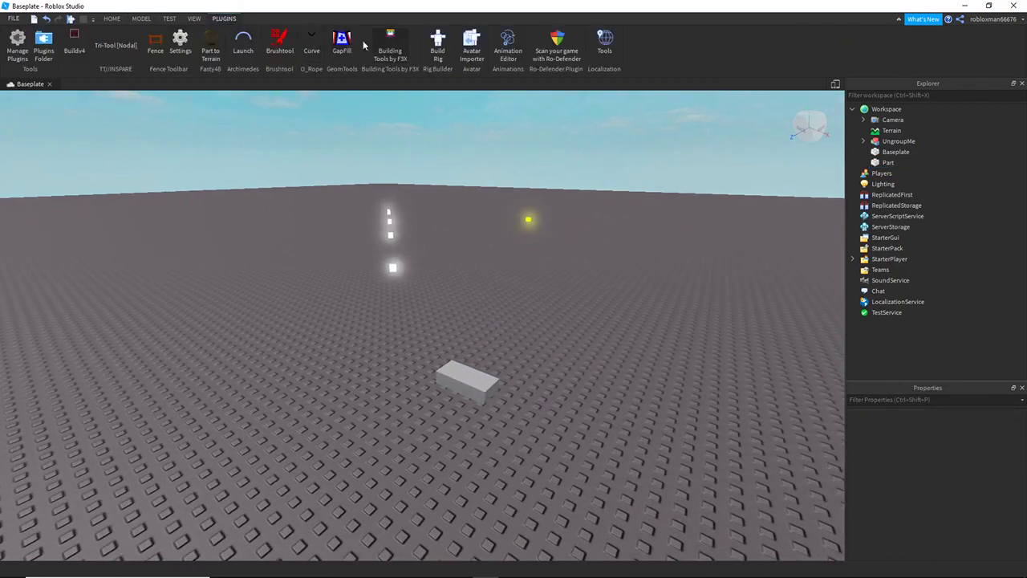
pyautogui.click(478, 376)
pyautogui.click(243, 45)
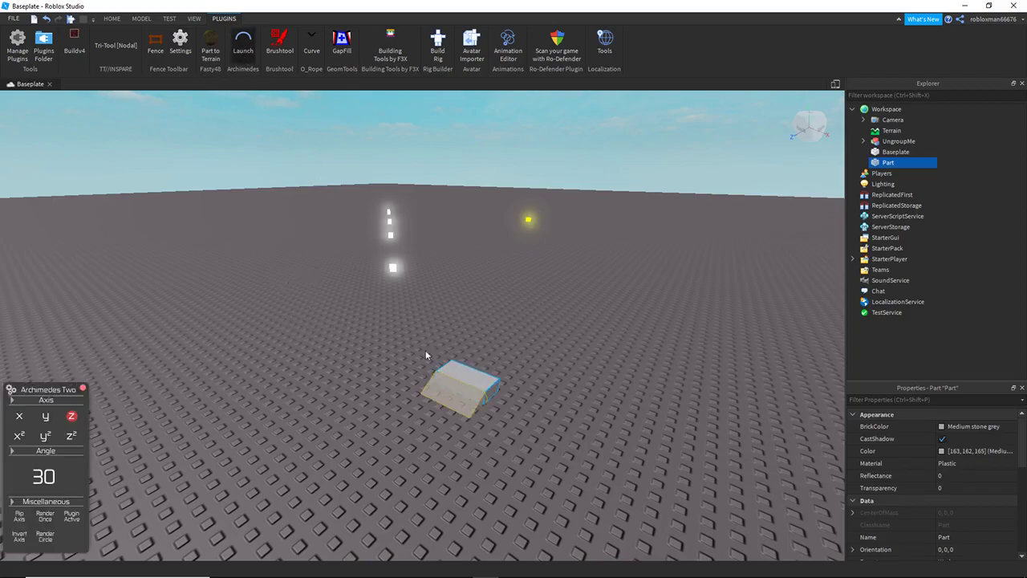
pyautogui.click(48, 518)
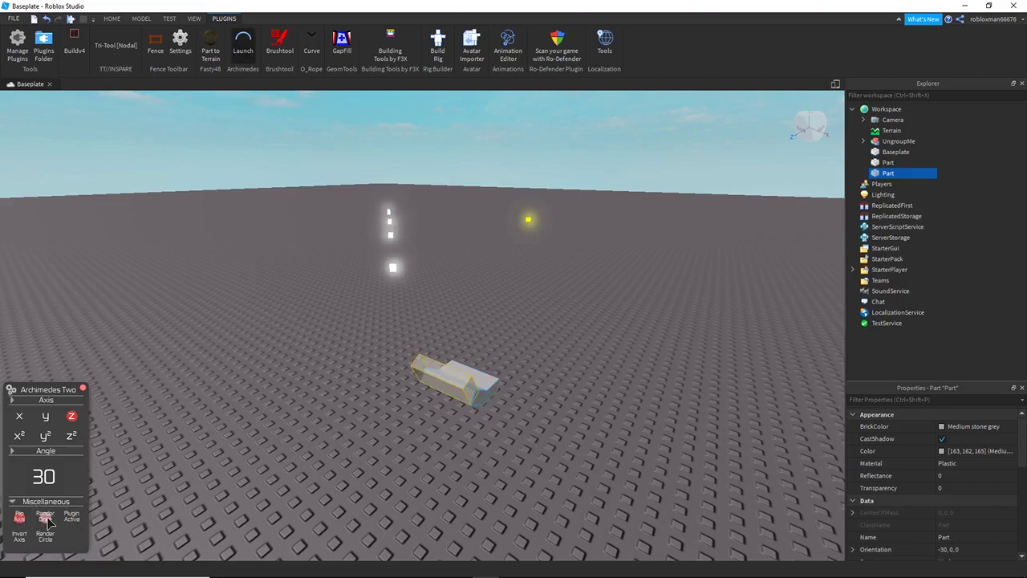
pyautogui.click(49, 523)
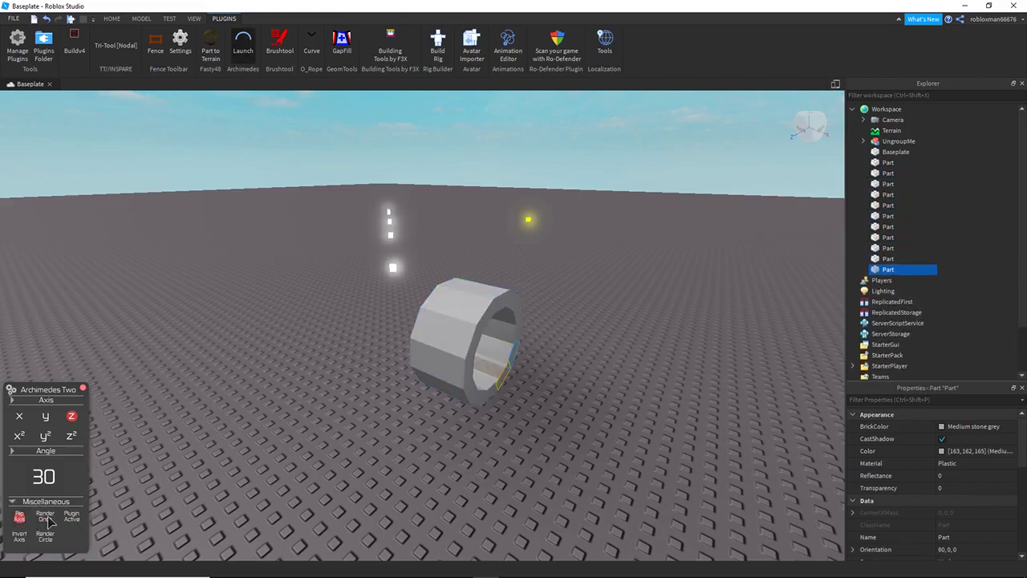
pyautogui.click(583, 435)
pyautogui.click(498, 362)
pyautogui.click(47, 519)
# Step: Duplicate one part of the ring and move the copy to an open area of the baseplate
pyautogui.click(452, 415)
pyautogui.click(491, 390)
pyautogui.press('s')
pyautogui.press('d')
pyautogui.hotkey('ctrl', '2')
pyautogui.hotkey('ctrl', 'd')
pyautogui.moveTo(450, 382); pyautogui.dragTo(693, 441)
pyautogui.press('s')
pyautogui.press('d')
pyautogui.click(693, 441)
pyautogui.press('s')
pyautogui.press('d')
pyautogui.moveTo(693, 441); pyautogui.dragTo(404, 296, button='right')
pyautogui.click(411, 333)
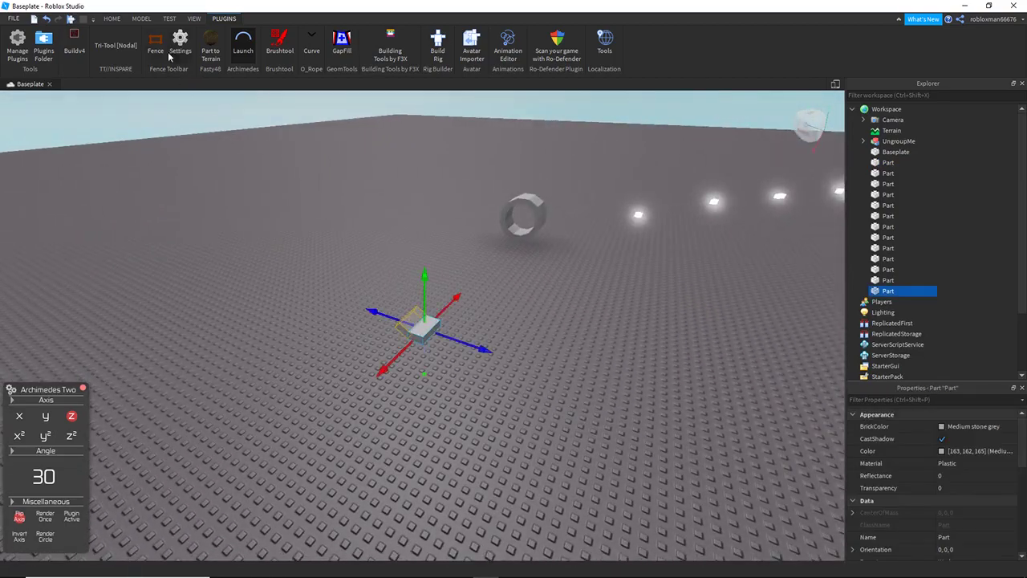
# Step: Color the copied part Smoky grey and set its material to Concrete
pyautogui.click(141, 18)
pyautogui.click(347, 50)
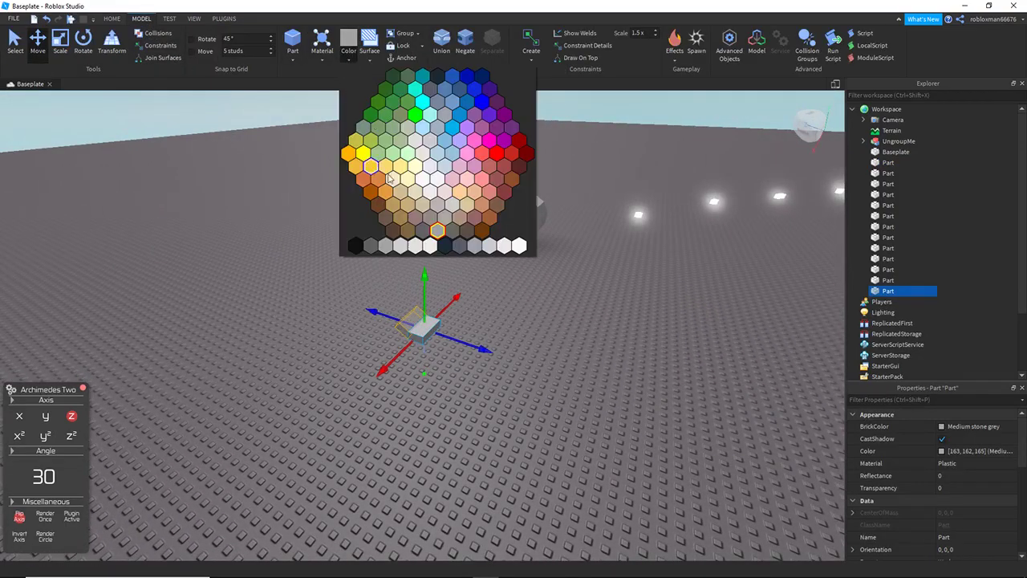
pyautogui.click(462, 249)
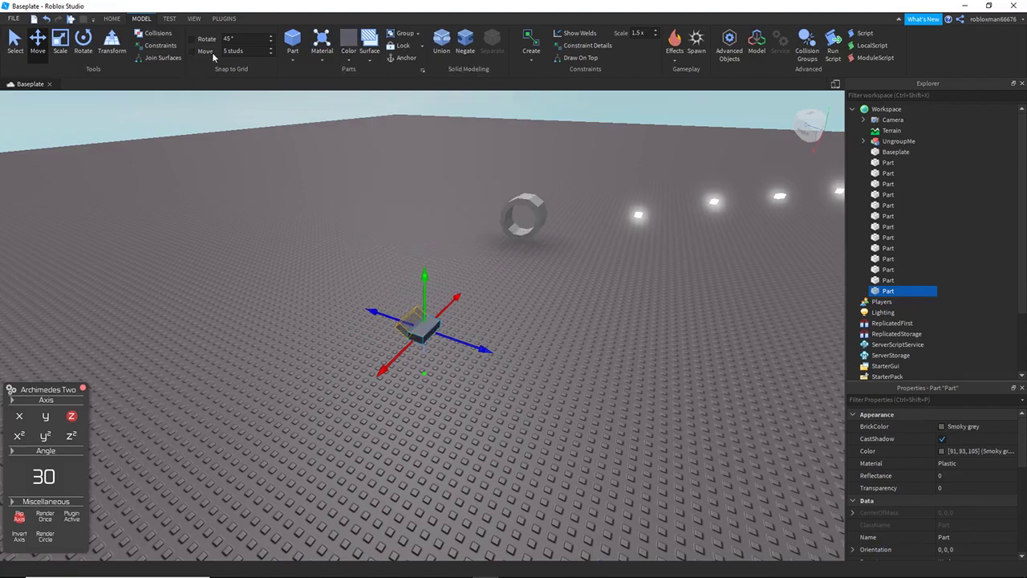
pyautogui.click(326, 59)
pyautogui.click(338, 118)
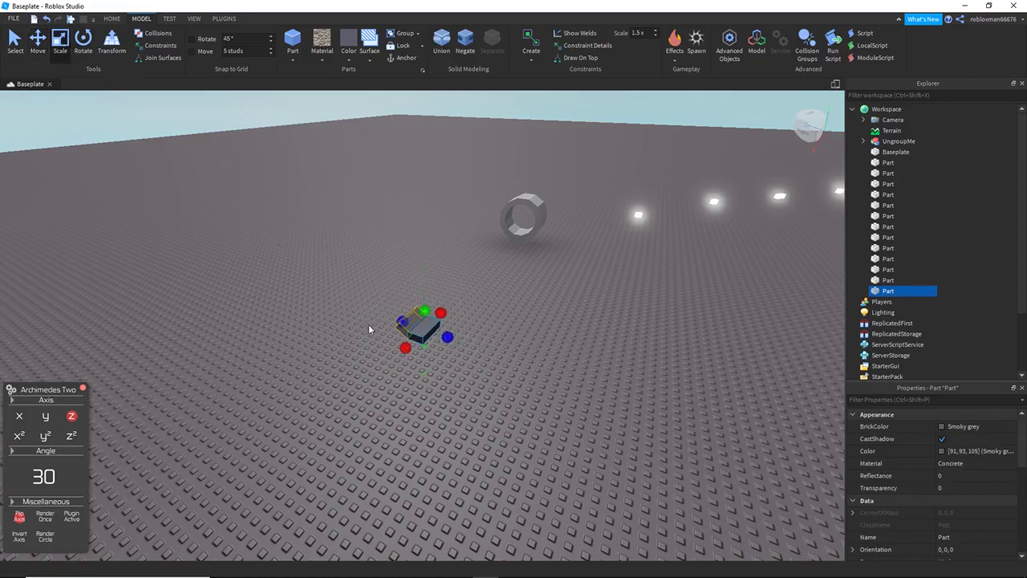
# Step: Scale the concrete part into a long, thin plank
pyautogui.moveTo(403, 350); pyautogui.dragTo(293, 450)
pyautogui.click(283, 230)
pyautogui.moveTo(389, 326); pyautogui.dragTo(377, 309, button='right')
pyautogui.press('w')
pyautogui.click(398, 347)
pyautogui.moveTo(402, 340); pyautogui.dragTo(407, 350)
pyautogui.click(376, 271)
pyautogui.moveTo(376, 271); pyautogui.dragTo(370, 285, button='right')
pyautogui.press('w')
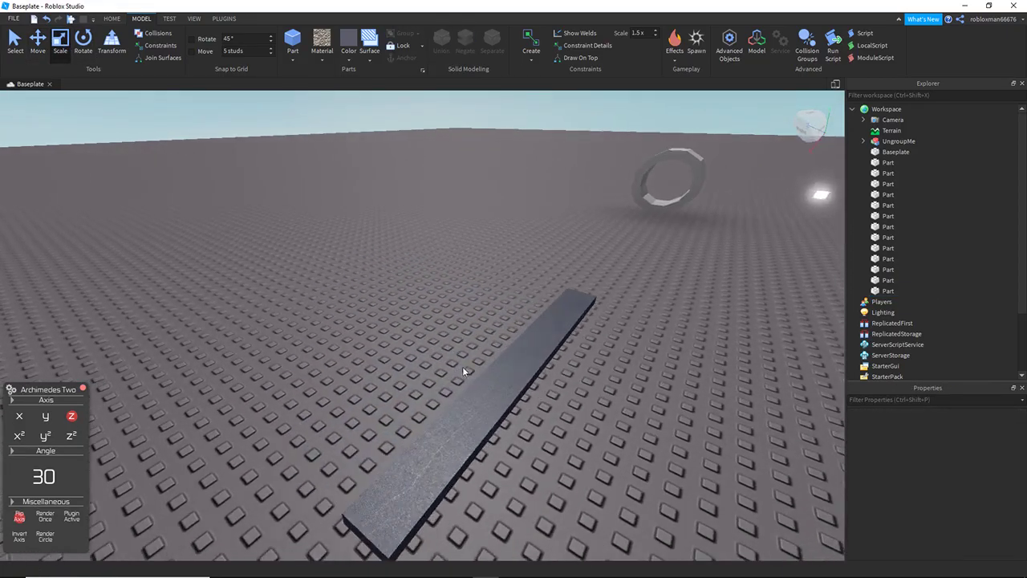
# Step: Select the concrete plank and set the Archimedes angle to 1 degree
pyautogui.click(485, 387)
pyautogui.press('q')
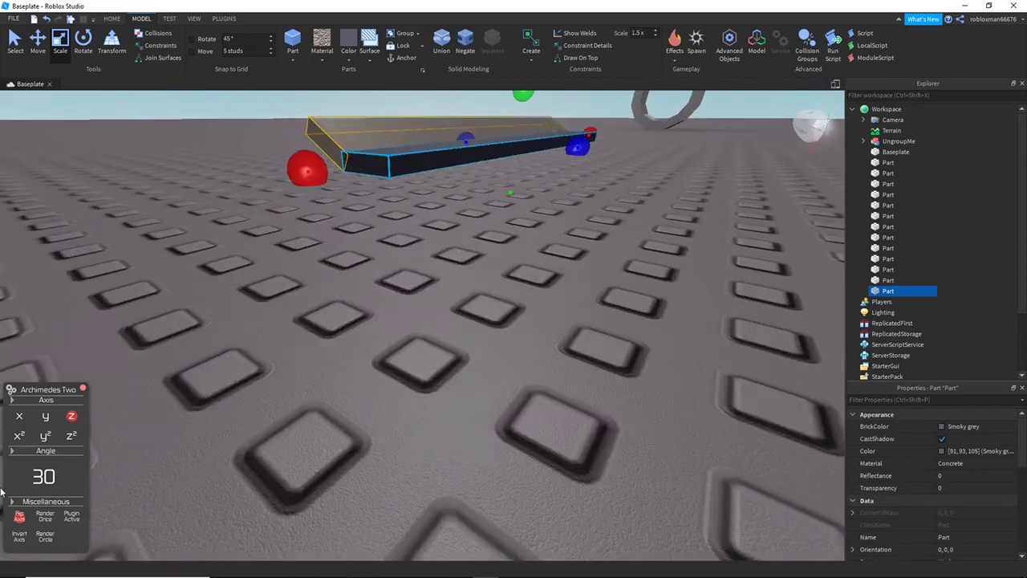
pyautogui.press('e')
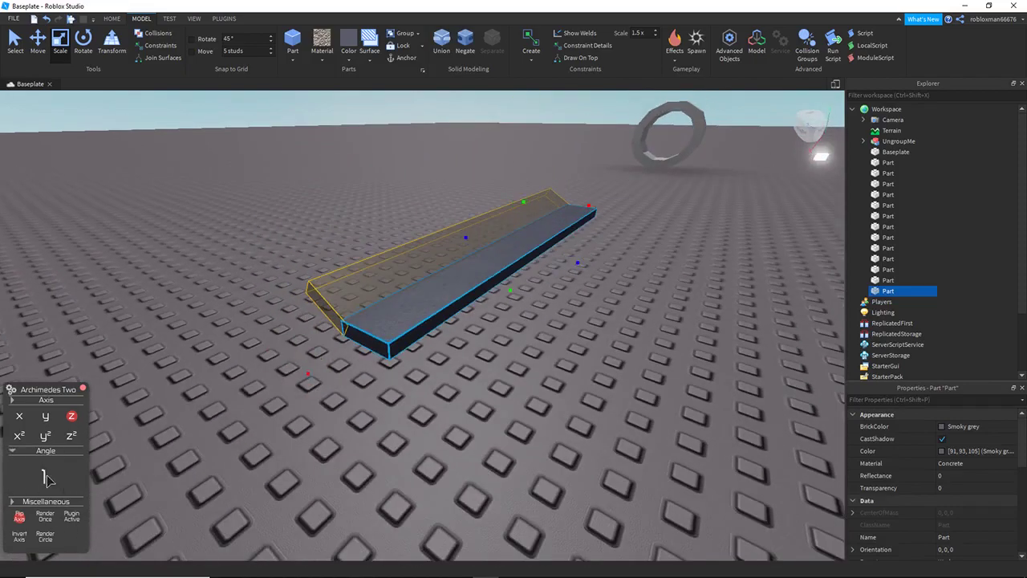
pyautogui.press('Return')
# Step: Render five adjoining copies of the plank at 1-degree increments and toggle the plugin's preview off and back on
pyautogui.click(46, 516)
pyautogui.click(46, 516)
pyautogui.click(46, 516)
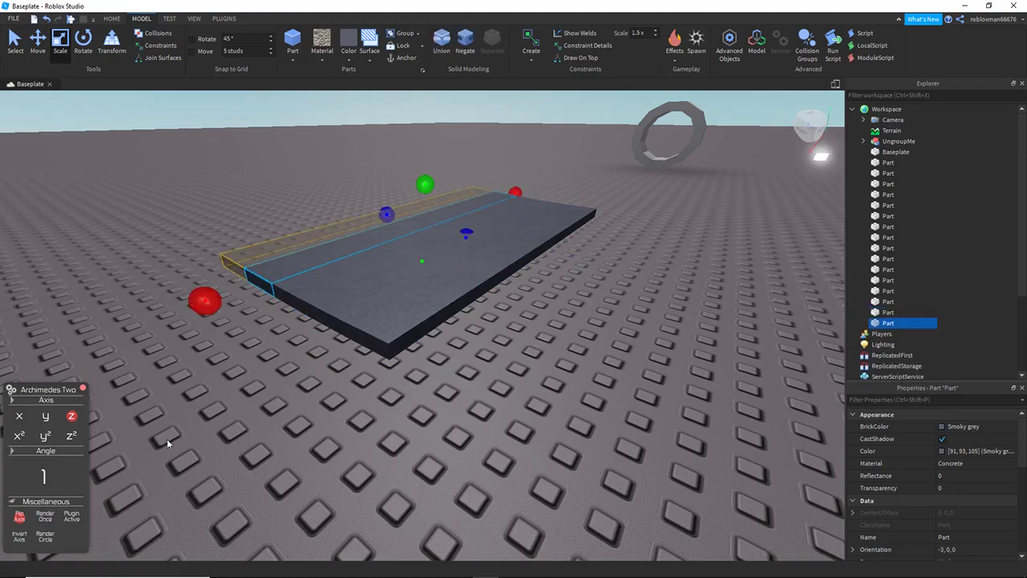
pyautogui.click(43, 514)
pyautogui.click(43, 514)
pyautogui.press('w')
pyautogui.moveTo(175, 394); pyautogui.dragTo(173, 394, button='right')
pyautogui.click(72, 517)
pyautogui.moveTo(145, 435); pyautogui.dragTo(193, 428, button='right')
pyautogui.click(72, 517)
pyautogui.press('s')
pyautogui.hotkey('ctrl', '2')
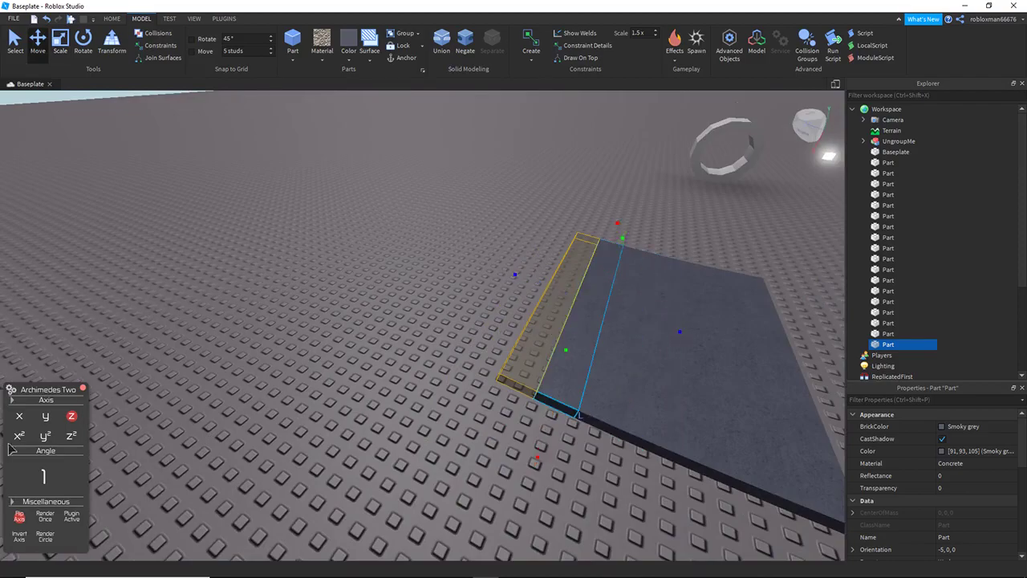
# Step: Delete all the concrete planks and the ring of block parts
pyautogui.click(286, 344)
pyautogui.press('s')
pyautogui.moveTo(286, 343); pyautogui.dragTo(286, 343, button='right')
pyautogui.moveTo(240, 217); pyautogui.dragTo(569, 442)
pyautogui.press('Delete')
pyautogui.moveTo(566, 438); pyautogui.dragTo(297, 263, button='right')
pyautogui.moveTo(297, 264); pyautogui.dragTo(433, 424)
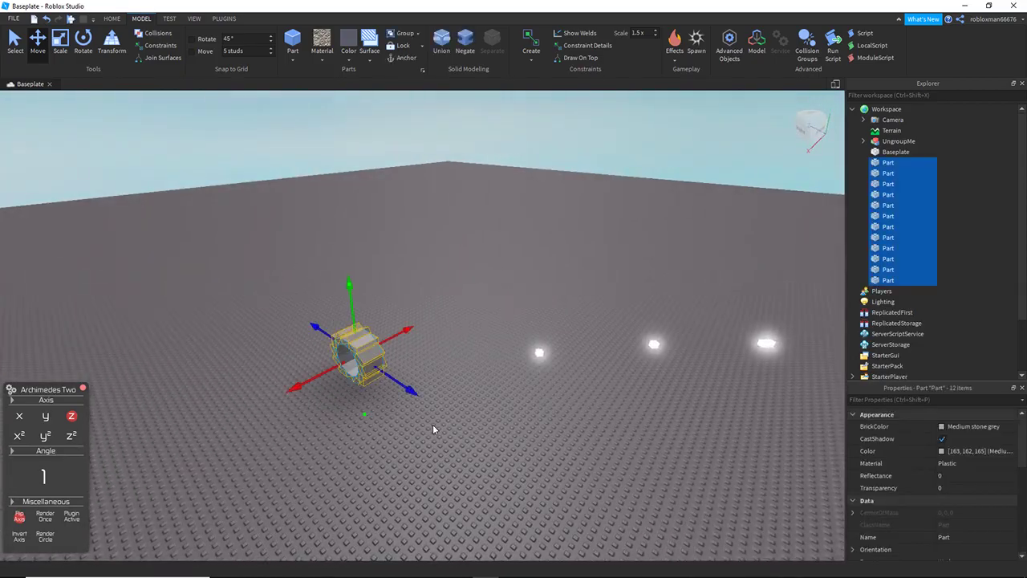
pyautogui.press('Delete')
# Step: Delete the white nodes in the middle of the UngroupMe row that cover the yellow node
pyautogui.moveTo(417, 339); pyautogui.dragTo(443, 317, button='right')
pyautogui.press('a')
pyautogui.press('w')
pyautogui.hotkey('ctrl', '1')
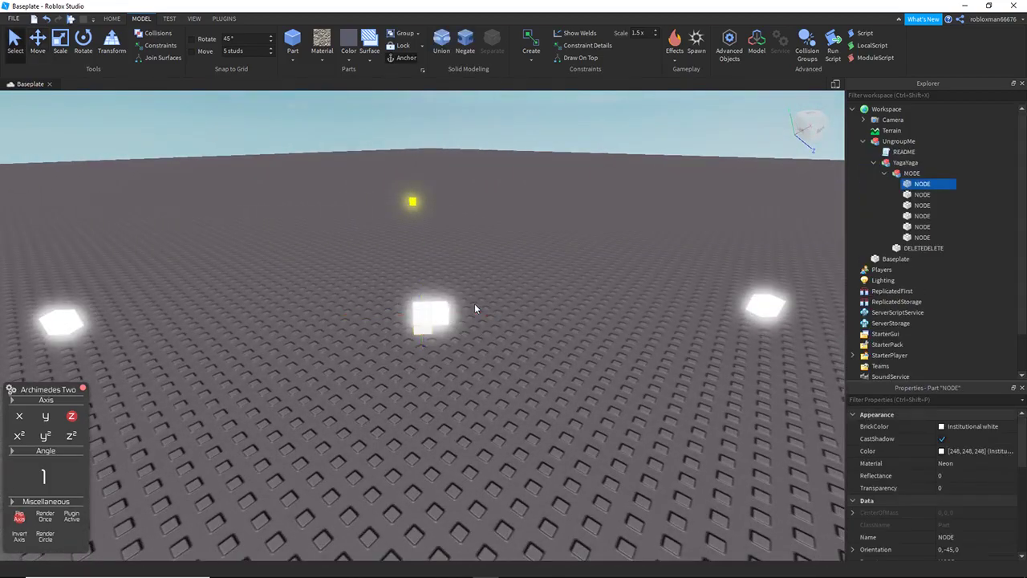
pyautogui.press('Delete')
pyautogui.press('s')
pyautogui.press('a')
pyautogui.moveTo(480, 294); pyautogui.dragTo(497, 279, button='right')
# Step: Open the README script inside the UngroupMe model, and close it again
pyautogui.click(562, 270)
pyautogui.press('s')
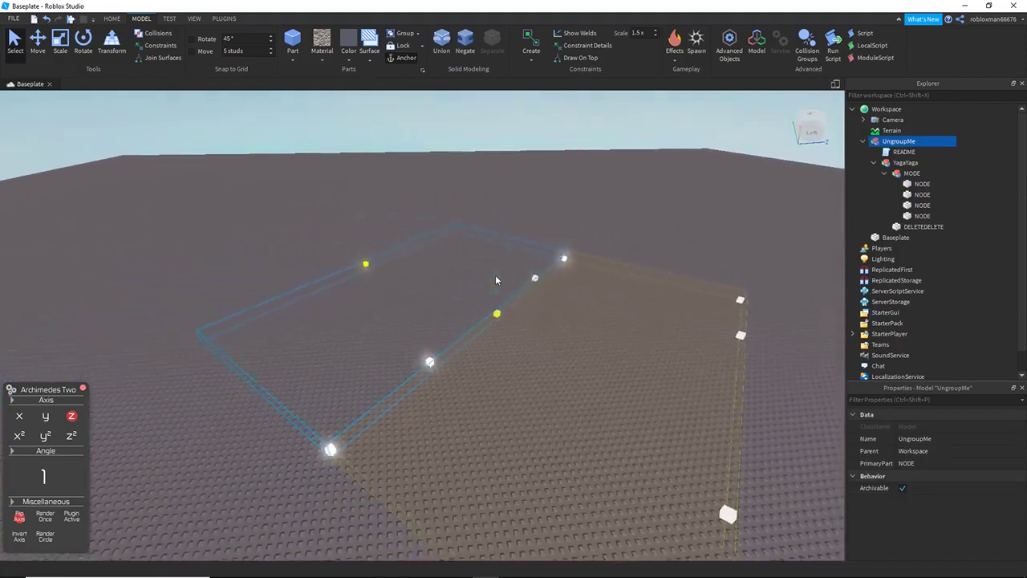
pyautogui.doubleClick(887, 152)
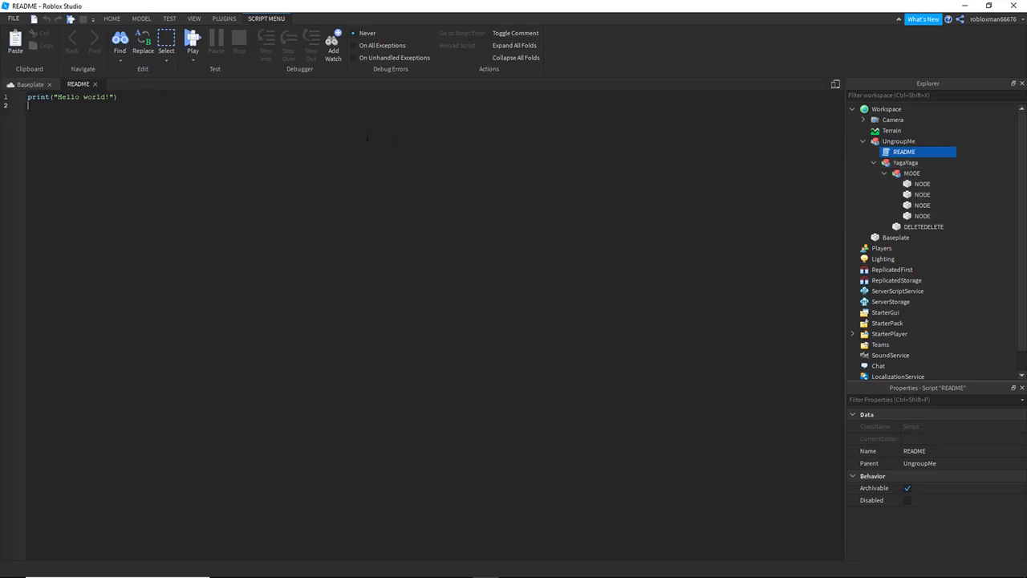
pyautogui.click(94, 84)
# Step: Select the UngroupMe node model and render six successive copies about the flipped Z axis at 1 degree
pyautogui.moveTo(278, 161); pyautogui.dragTo(692, 511)
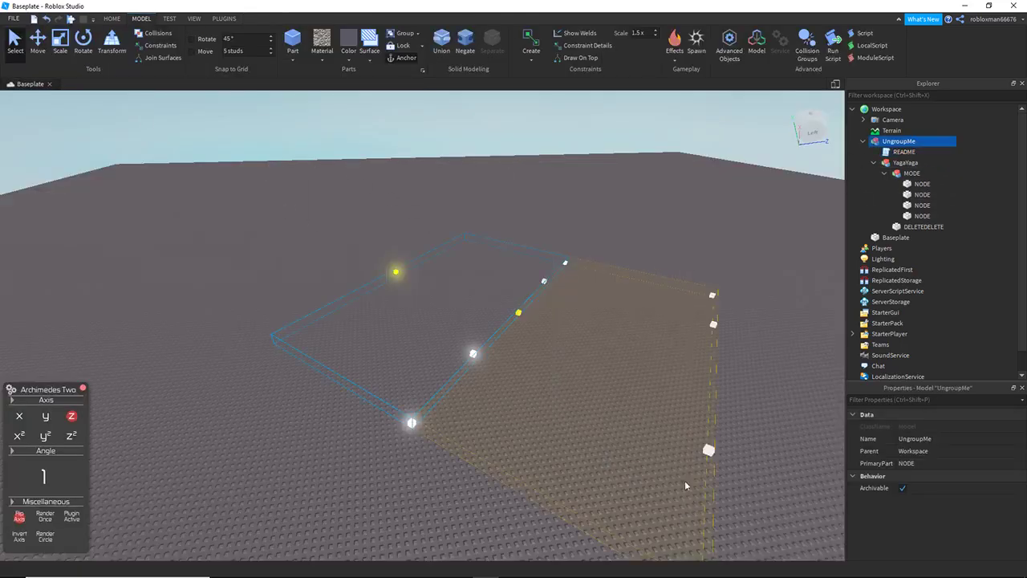
pyautogui.moveTo(318, 214); pyautogui.dragTo(625, 492)
pyautogui.moveTo(317, 299); pyautogui.dragTo(318, 298, button='right')
pyautogui.press('a')
pyautogui.press('s')
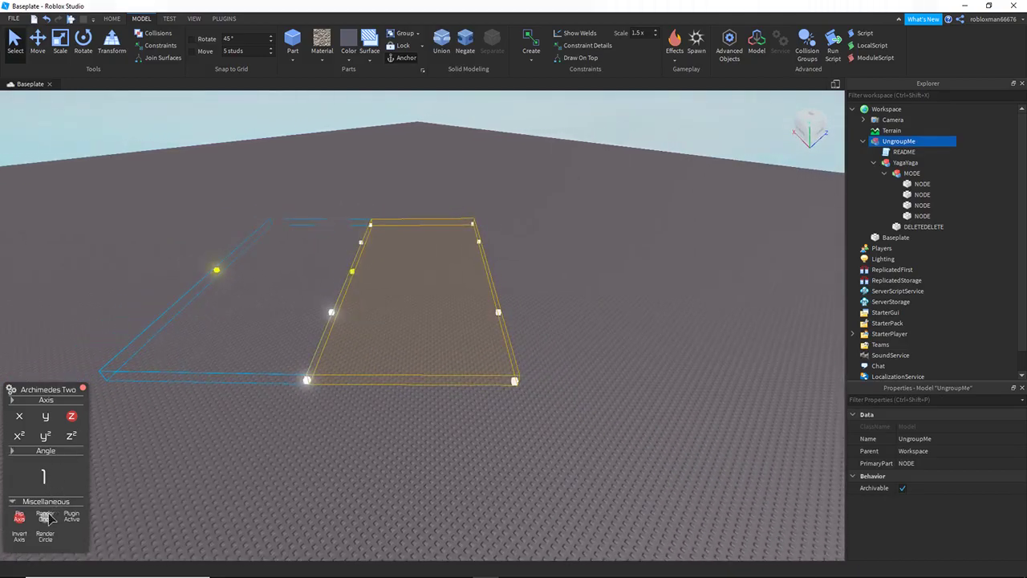
pyautogui.click(50, 519)
pyautogui.click(50, 519)
pyautogui.click(50, 518)
pyautogui.click(49, 518)
pyautogui.click(50, 518)
pyautogui.click(50, 518)
# Step: Deactivate the Archimedes preview, duplicate the last node model, and move and rotate the copy by hand at the end of the row
pyautogui.moveTo(329, 392); pyautogui.dragTo(257, 303, button='right')
pyautogui.press('e')
pyautogui.press('w')
pyautogui.press('s')
pyautogui.press('e')
pyautogui.click(71, 517)
pyautogui.moveTo(309, 324); pyautogui.dragTo(478, 457, button='right')
pyautogui.hotkey('ctrl', '2')
pyautogui.hotkey('ctrl', 'd')
pyautogui.moveTo(448, 440); pyautogui.dragTo(253, 248)
pyautogui.hotkey('ctrl', '4')
pyautogui.moveTo(232, 245); pyautogui.dragTo(204, 216, button='right')
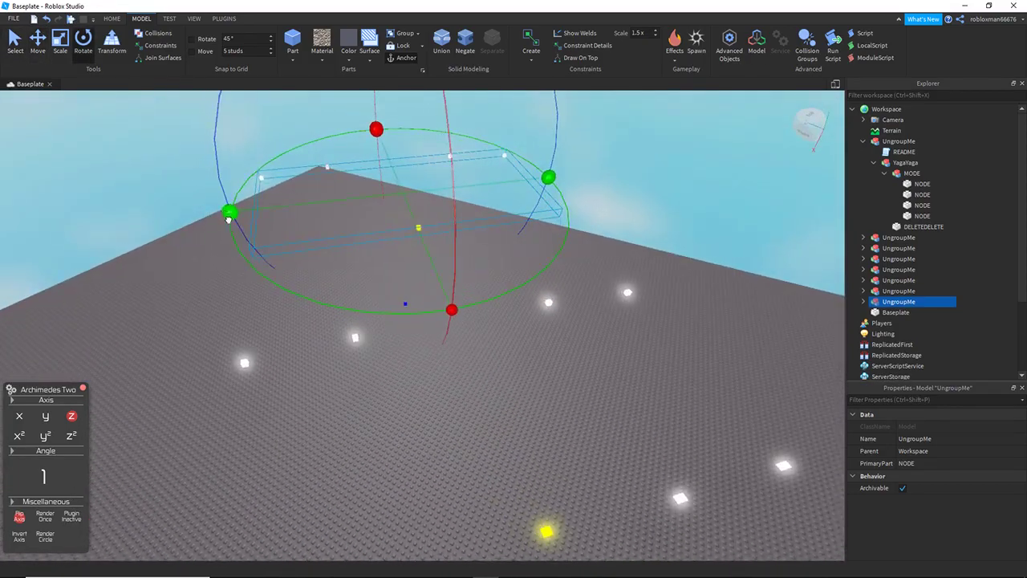
pyautogui.moveTo(228, 215); pyautogui.dragTo(318, 269)
# Step: Duplicate the hand-placed node model again, move the second copy further along and rotate it to continue the bend
pyautogui.hotkey('ctrl', '2')
pyautogui.hotkey('ctrl', 'd')
pyautogui.moveTo(460, 248); pyautogui.dragTo(379, 173)
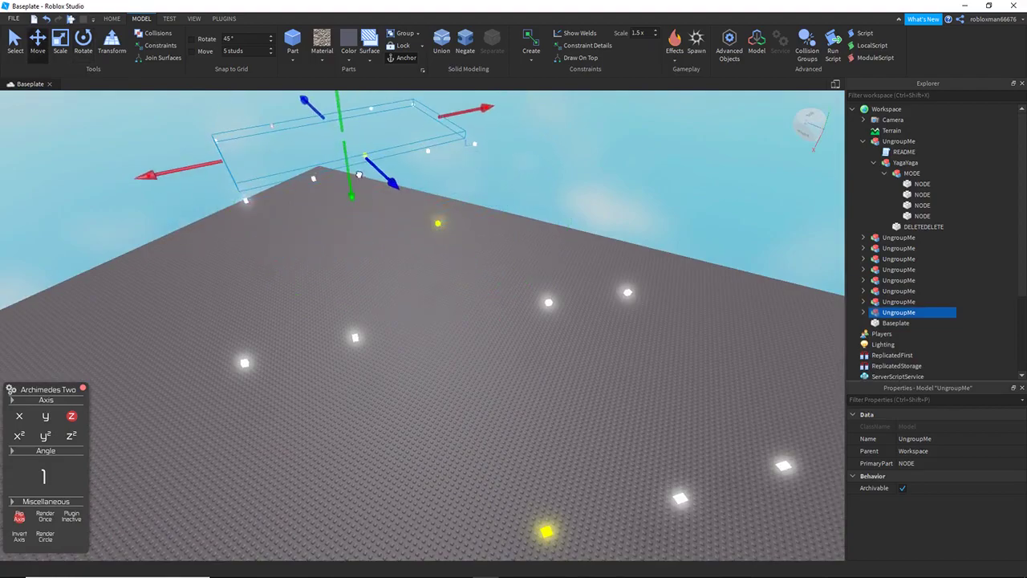
pyautogui.hotkey('ctrl', '4')
pyautogui.moveTo(202, 164); pyautogui.dragTo(214, 179)
pyautogui.click(364, 249)
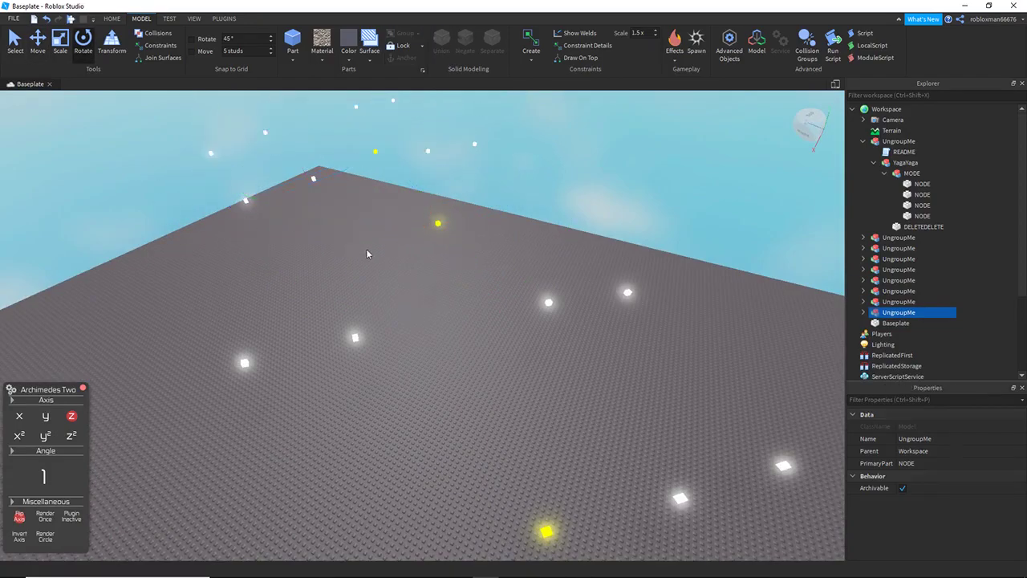
# Step: Delete the two hand-placed copies of the node model
pyautogui.moveTo(364, 249); pyautogui.dragTo(303, 214, button='right')
pyautogui.moveTo(219, 123); pyautogui.dragTo(565, 275)
pyautogui.press('Delete')
pyautogui.press('s')
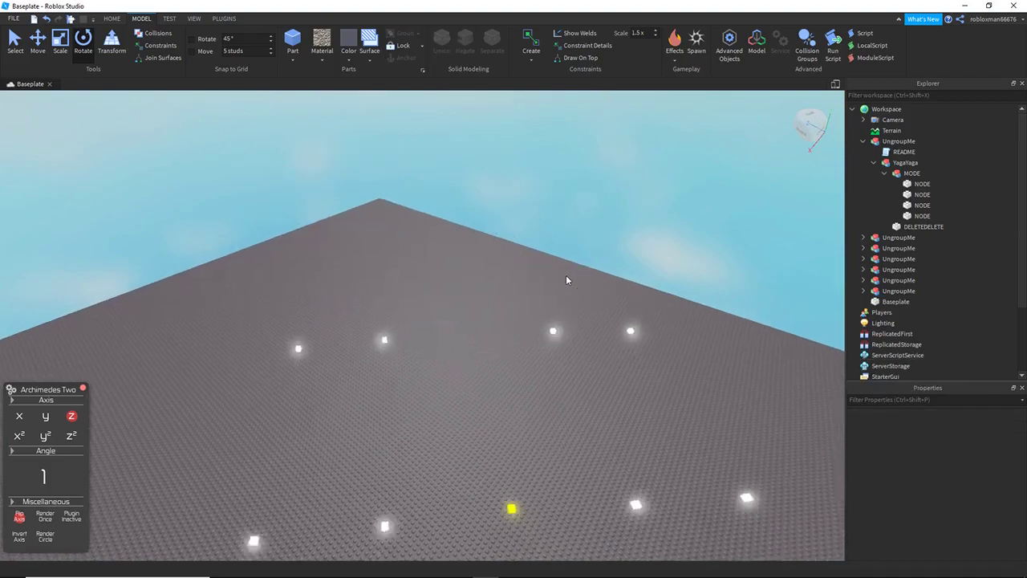
# Step: Reactivate Archimedes on the last rendered node model, with the Z² axis unflipped and the angle set to 5 degrees
pyautogui.press('q')
pyautogui.moveTo(261, 208); pyautogui.dragTo(690, 305)
pyautogui.click(71, 517)
pyautogui.click(71, 436)
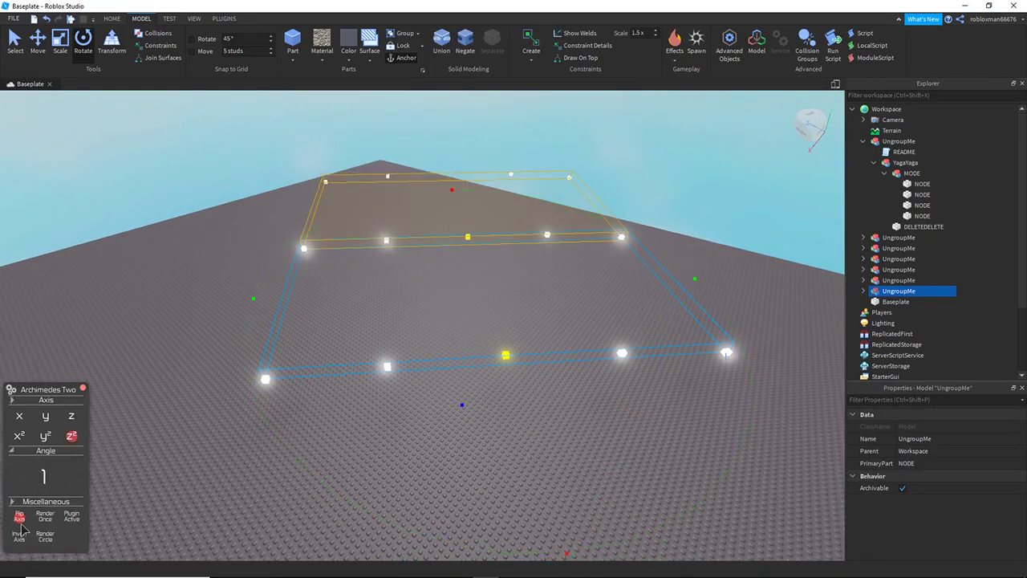
pyautogui.click(50, 481)
pyautogui.press('Return')
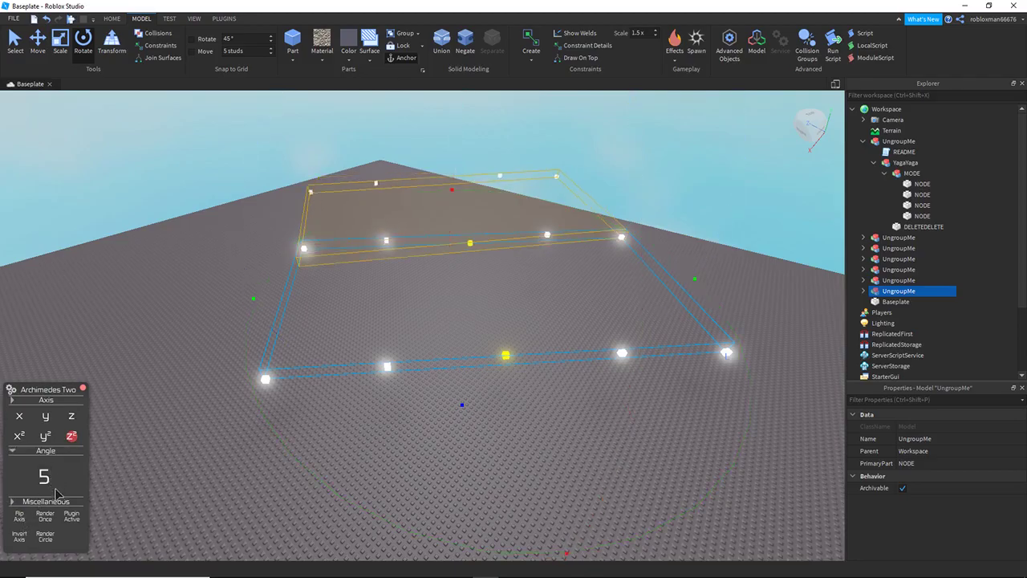
# Step: Render four more node model copies about the Z² axis at 5 degrees and deactivate the plugin's preview
pyautogui.click(47, 517)
pyautogui.click(47, 518)
pyautogui.click(47, 517)
pyautogui.click(47, 518)
pyautogui.press('w')
pyautogui.moveTo(394, 376); pyautogui.dragTo(393, 306, button='right')
pyautogui.press('w')
pyautogui.click(74, 518)
pyautogui.press('w')
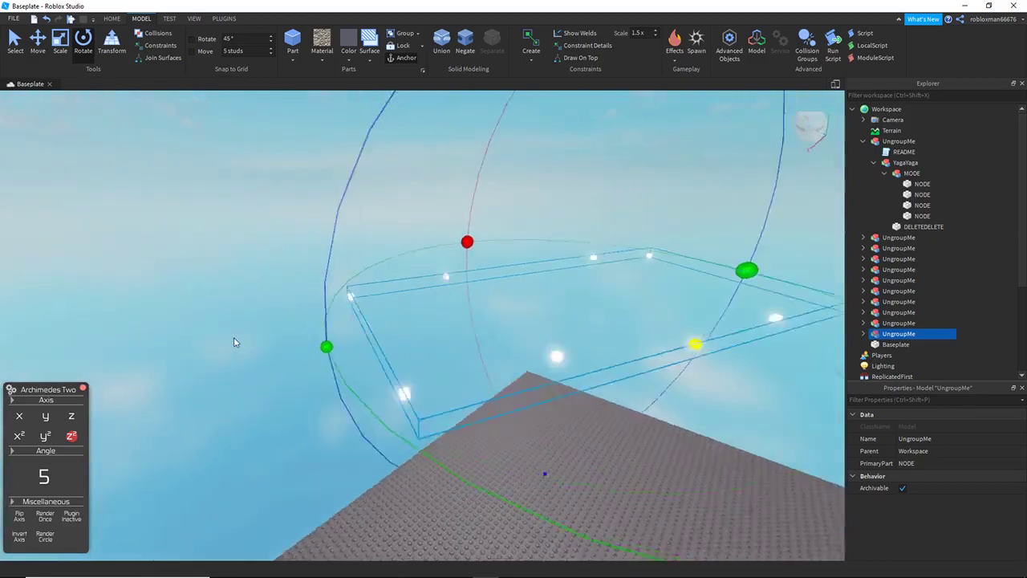
# Step: Duplicate the last rendered node model and move the copy further along the path
pyautogui.moveTo(236, 340); pyautogui.dragTo(307, 320, button='right')
pyautogui.hotkey('ctrl', '2')
pyautogui.hotkey('ctrl', 'd')
pyautogui.moveTo(360, 252); pyautogui.dragTo(100, 252)
pyautogui.click(289, 228)
pyautogui.moveTo(289, 228); pyautogui.dragTo(291, 229, button='right')
pyautogui.press('w')
pyautogui.press('w')
pyautogui.press('d')
# Step: Select the newly duplicated node model and rotate it slightly
pyautogui.click(461, 305)
pyautogui.press('f')
pyautogui.moveTo(560, 325); pyautogui.dragTo(559, 325, button='right')
pyautogui.press('s')
pyautogui.hotkey('ctrl', '4')
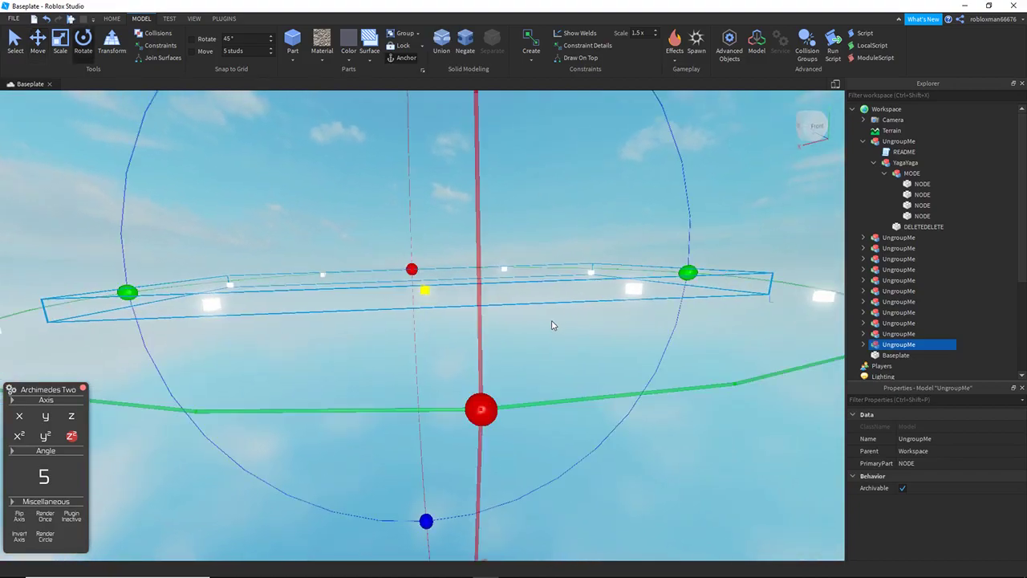
pyautogui.press('q')
pyautogui.moveTo(421, 514); pyautogui.dragTo(420, 518)
pyautogui.click(493, 407)
pyautogui.moveTo(493, 407); pyautogui.dragTo(478, 385, button='right')
# Step: Select the second-to-last node model in the row and rotate it slightly
pyautogui.press('e')
pyautogui.click(441, 338)
pyautogui.moveTo(489, 348); pyautogui.dragTo(504, 343, button='right')
pyautogui.press('q')
pyautogui.press('s')
pyautogui.press('w')
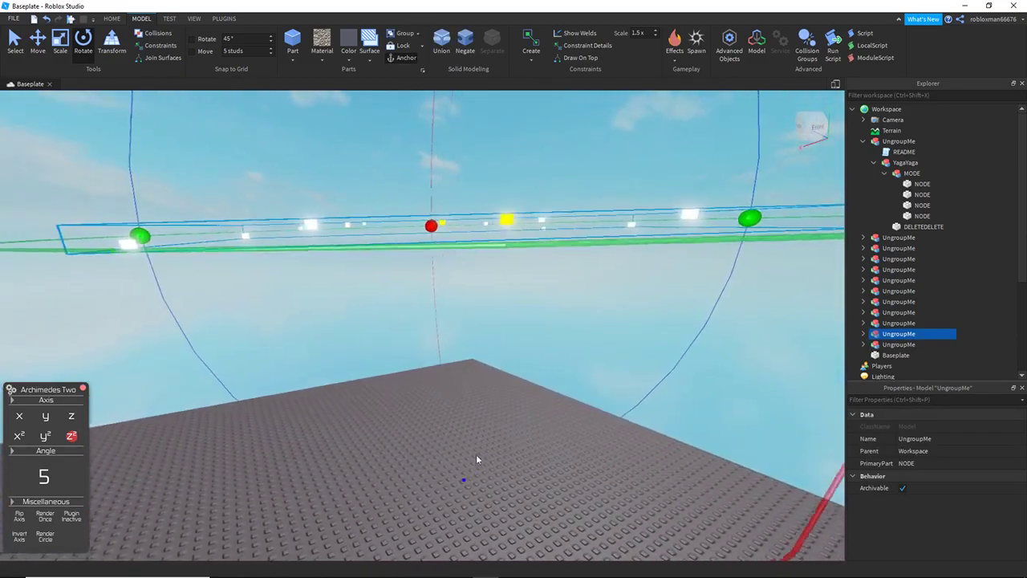
pyautogui.moveTo(462, 474); pyautogui.dragTo(458, 482)
pyautogui.click(504, 365)
# Step: Select the node model at the end of the row and render several more copies about the Z² axis at 5 degrees with Archimedes
pyautogui.moveTo(504, 365); pyautogui.dragTo(505, 363, button='right')
pyautogui.press('e')
pyautogui.press('e')
pyautogui.press('a')
pyautogui.press('w')
pyautogui.click(456, 361)
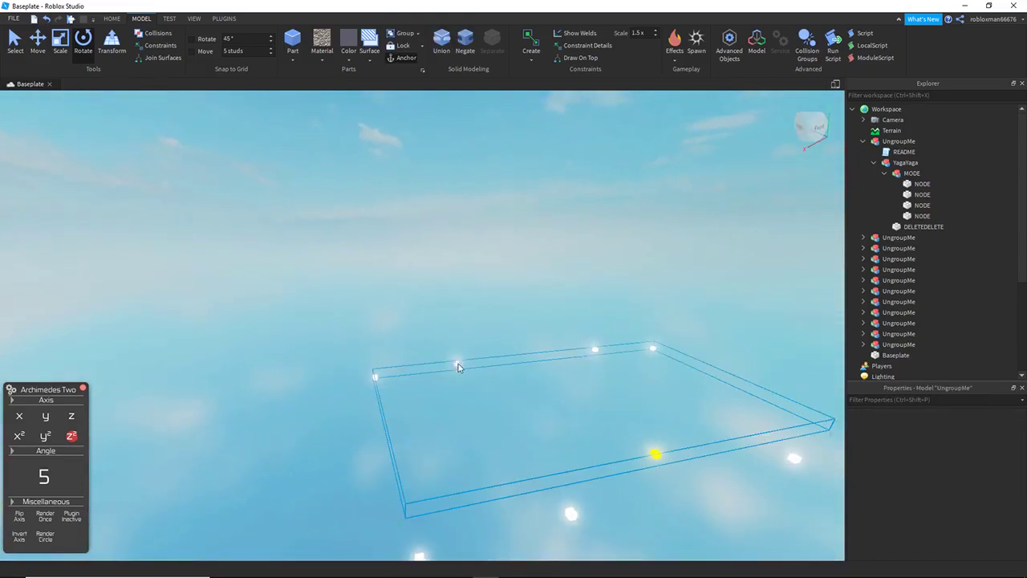
pyautogui.press('a')
pyautogui.press('w')
pyautogui.click(39, 516)
pyautogui.click(40, 516)
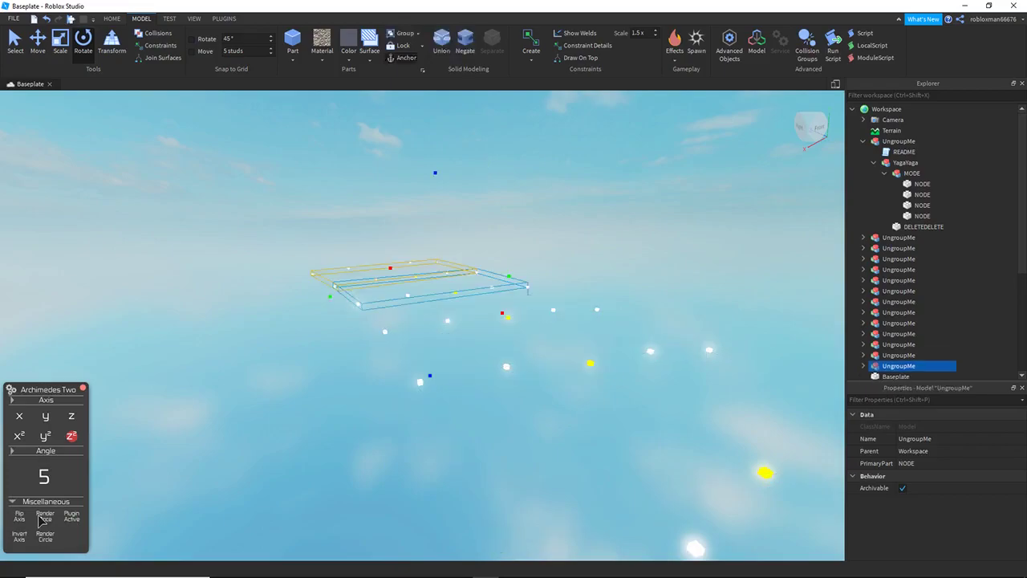
pyautogui.click(39, 516)
pyautogui.click(39, 516)
pyautogui.click(40, 516)
pyautogui.click(39, 517)
# Step: Examine the newly rendered row of node models from the front and from the side
pyautogui.moveTo(337, 394); pyautogui.dragTo(338, 378, button='right')
pyautogui.press('s')
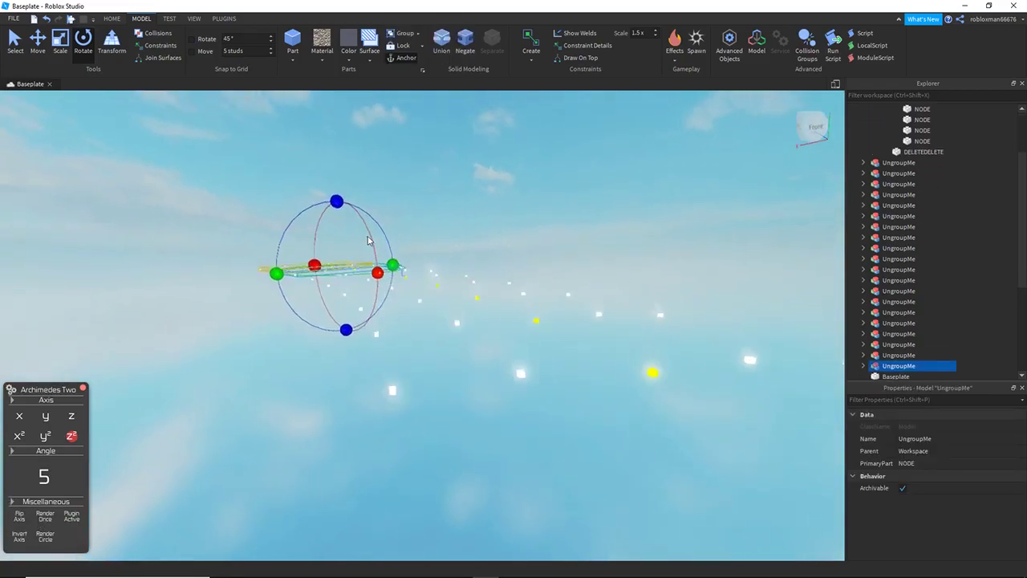
pyautogui.scroll(6, 367, 240)
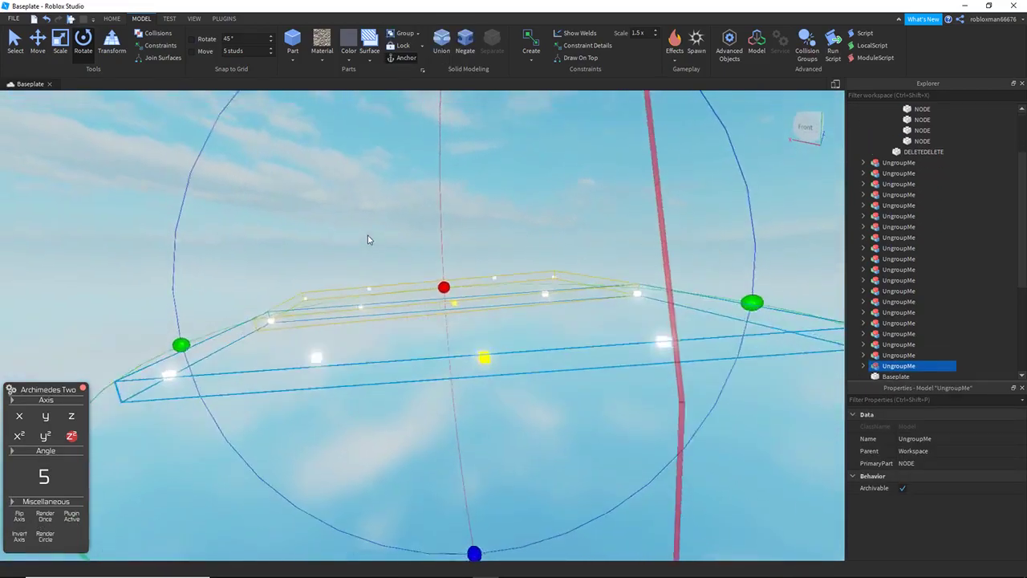
pyautogui.press('q')
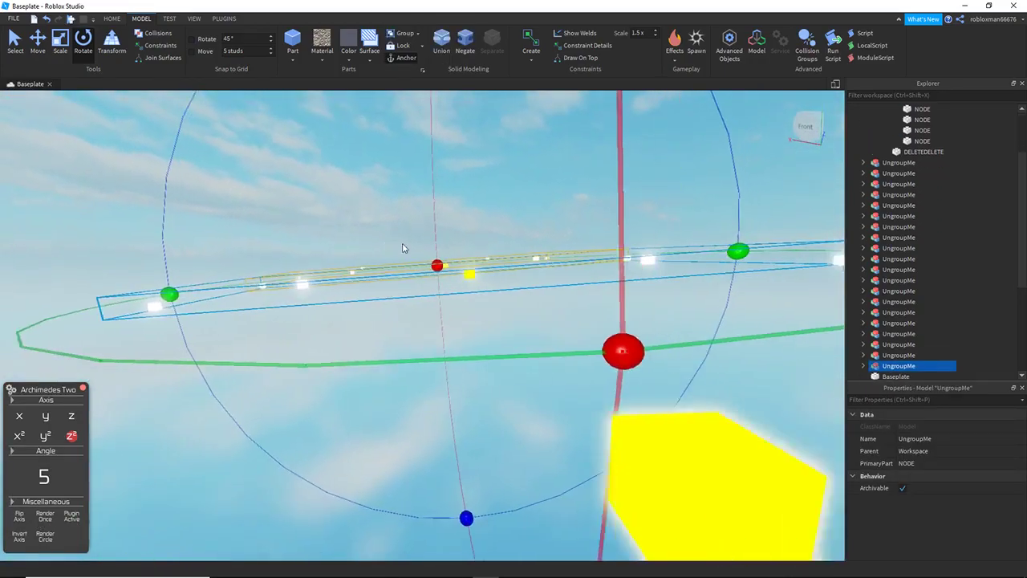
pyautogui.press('d')
pyautogui.press('s')
pyautogui.moveTo(293, 262); pyautogui.dragTo(294, 264, button='right')
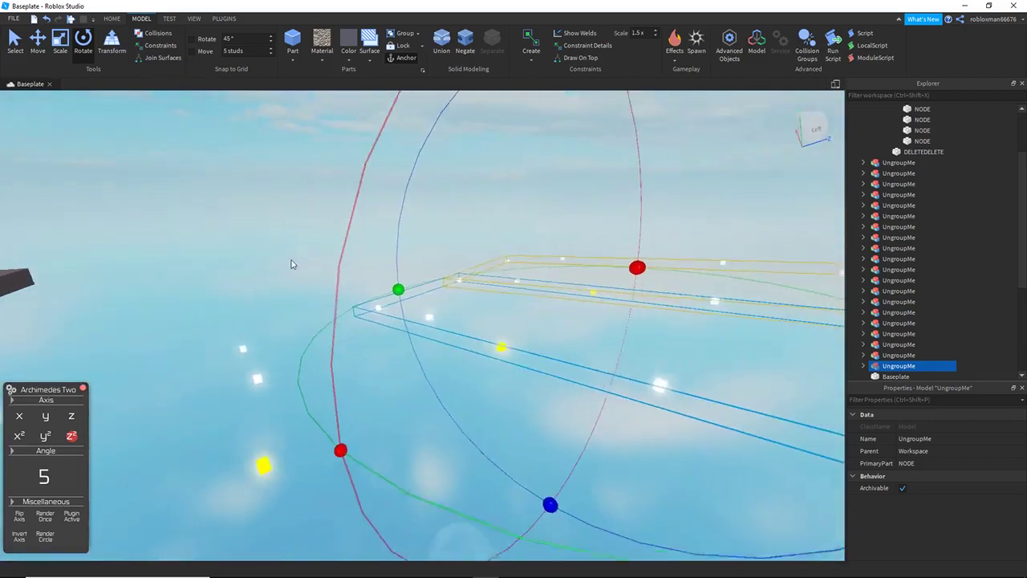
pyautogui.scroll(-2, 265, 264)
pyautogui.scroll(2, 321, 277)
pyautogui.moveTo(348, 282); pyautogui.dragTo(351, 282, button='right')
pyautogui.press('a')
pyautogui.press('q')
pyautogui.press('d')
pyautogui.press('s')
# Step: Rotate the last rendered node model and switch to the Move tool
pyautogui.moveTo(452, 428); pyautogui.dragTo(444, 455)
pyautogui.hotkey('ctrl', '2')
pyautogui.press('a')
pyautogui.press('s')
pyautogui.press('a')
pyautogui.press('e')
pyautogui.click(441, 341)
pyautogui.moveTo(441, 341); pyautogui.dragTo(441, 341, button='right')
pyautogui.press('w')
pyautogui.press('a')
# Step: Select a node model near the end of the row and adjust its rotation by hand
pyautogui.click(609, 289)
pyautogui.moveTo(608, 289); pyautogui.dragTo(608, 290, button='right')
pyautogui.press('w')
pyautogui.press('s')
pyautogui.moveTo(503, 340); pyautogui.dragTo(466, 289, button='right')
pyautogui.hotkey('ctrl', '4')
pyautogui.press('w')
pyautogui.moveTo(443, 353); pyautogui.dragTo(439, 362)
pyautogui.click(486, 299)
pyautogui.press('a')
pyautogui.press('s')
# Step: Duplicate the selected end node model and move the copy further along the bend
pyautogui.moveTo(396, 254); pyautogui.dragTo(412, 239, button='right')
pyautogui.click(397, 240)
pyautogui.hotkey('ctrl', 'd')
pyautogui.press('s')
pyautogui.hotkey('ctrl', '2')
pyautogui.moveTo(620, 252); pyautogui.dragTo(302, 225)
# Step: Rotate the moved copy to continue the bend by hand
pyautogui.hotkey('ctrl', '4')
pyautogui.press('a')
pyautogui.moveTo(301, 226); pyautogui.dragTo(311, 227, button='right')
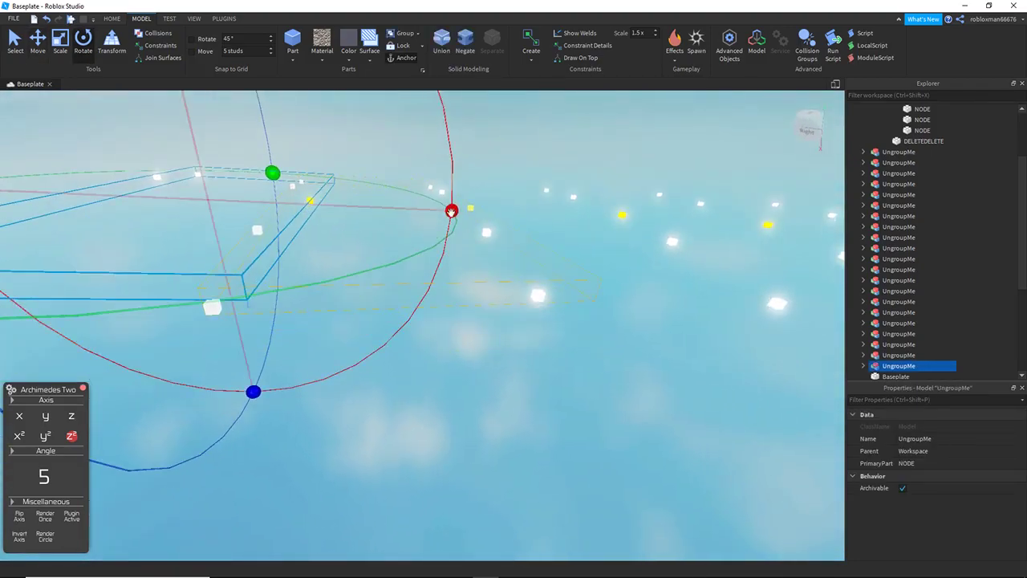
pyautogui.moveTo(449, 209); pyautogui.dragTo(451, 195)
pyautogui.click(368, 264)
# Step: Select the end node model of the bend again and reposition it with the Move tool
pyautogui.press('w')
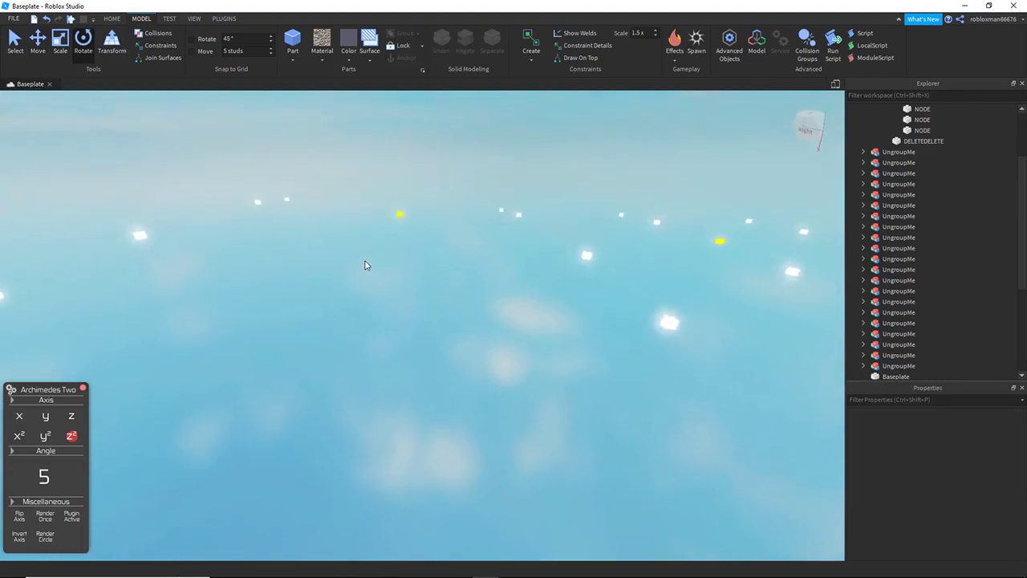
pyautogui.moveTo(366, 264); pyautogui.dragTo(365, 261, button='right')
pyautogui.press('a')
pyautogui.press('s')
pyautogui.moveTo(152, 168); pyautogui.dragTo(350, 277)
pyautogui.hotkey('ctrl', '2')
pyautogui.hotkey('ctrl', 'd')
pyautogui.moveTo(227, 179); pyautogui.dragTo(371, 266)
pyautogui.click(464, 289)
pyautogui.moveTo(465, 290); pyautogui.dragTo(464, 290, button='right')
pyautogui.press('s')
pyautogui.press('s')
# Step: Delete all copies of the node model, keeping only the original UngroupMe model on the baseplate
pyautogui.moveTo(580, 221); pyautogui.dragTo(527, 218, button='right')
pyautogui.press('q')
pyautogui.press('a')
pyautogui.press('e')
pyautogui.click(567, 248)
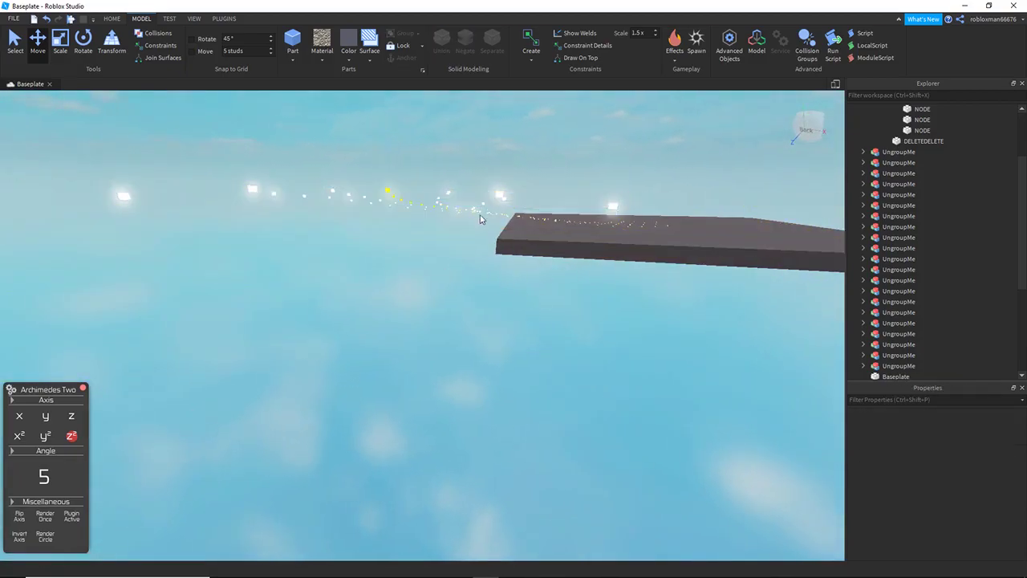
pyautogui.press('s')
pyautogui.moveTo(504, 193); pyautogui.dragTo(501, 199, button='right')
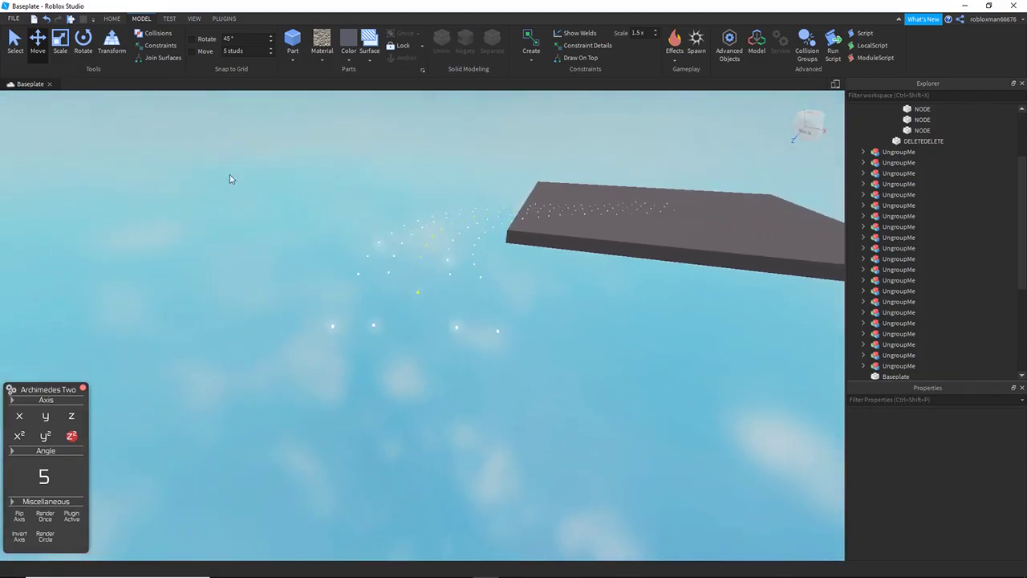
pyautogui.moveTo(229, 174); pyautogui.dragTo(676, 391)
pyautogui.press('Delete')
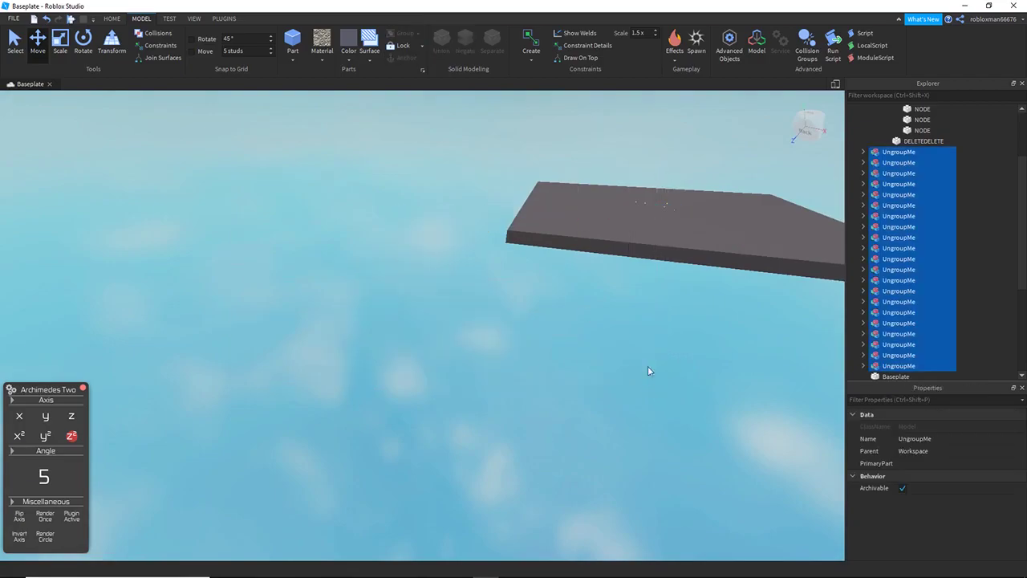
# Step: Ungroup the remaining UngroupMe model
pyautogui.press('w')
pyautogui.moveTo(626, 244); pyautogui.dragTo(629, 240, button='right')
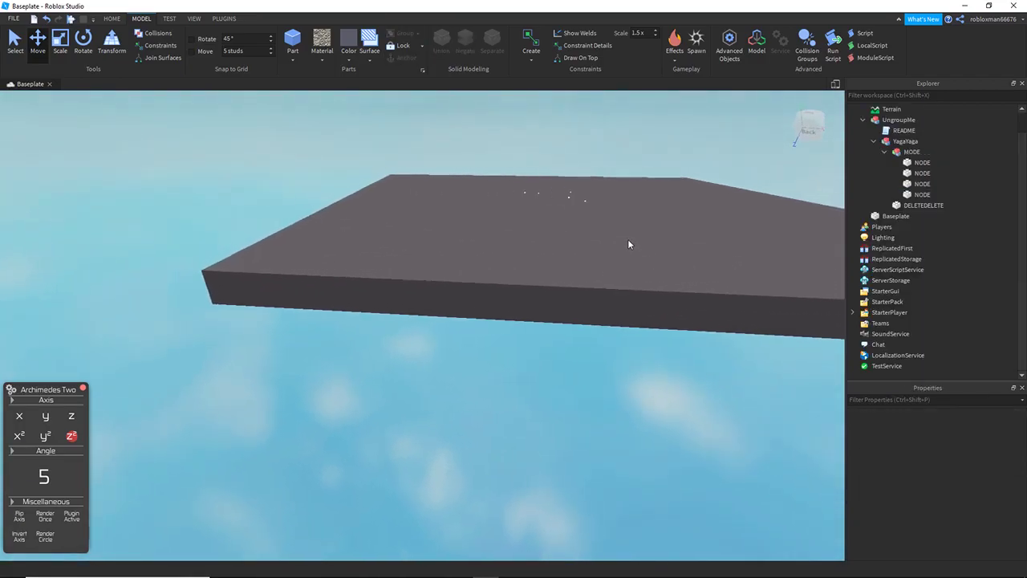
pyautogui.press('w')
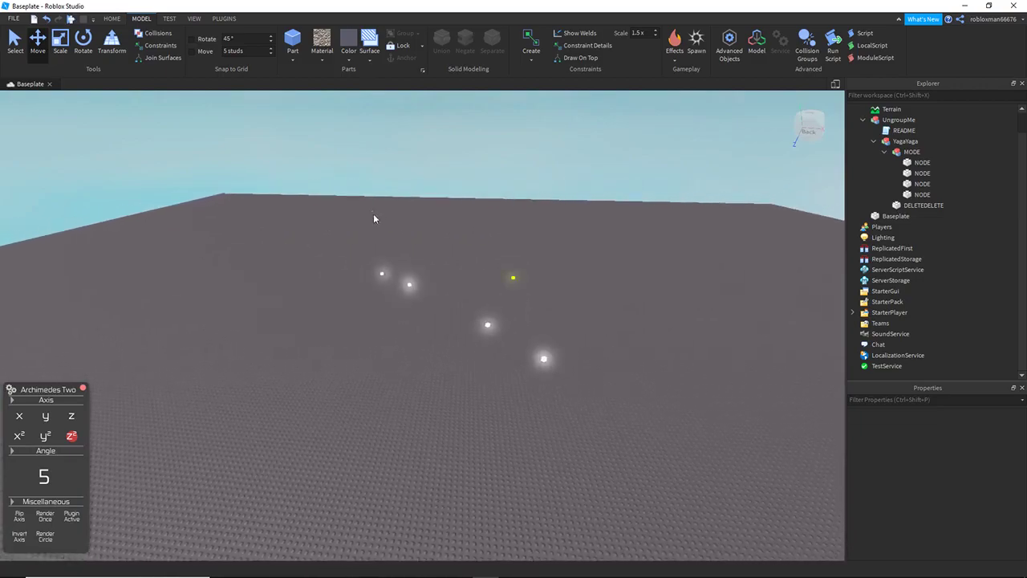
pyautogui.click(643, 339)
pyautogui.click(897, 120)
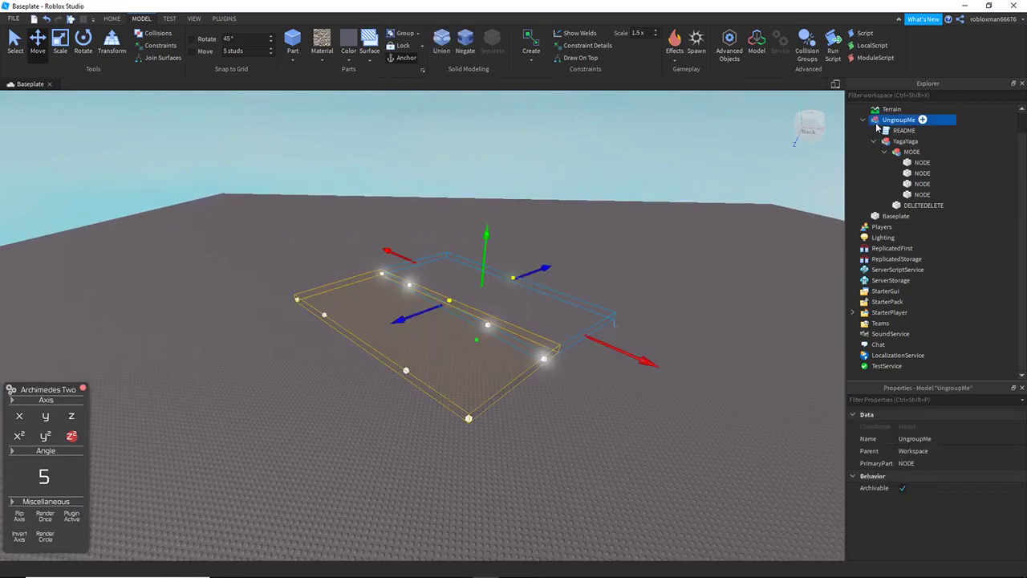
pyautogui.hotkey('ctrl', 'u')
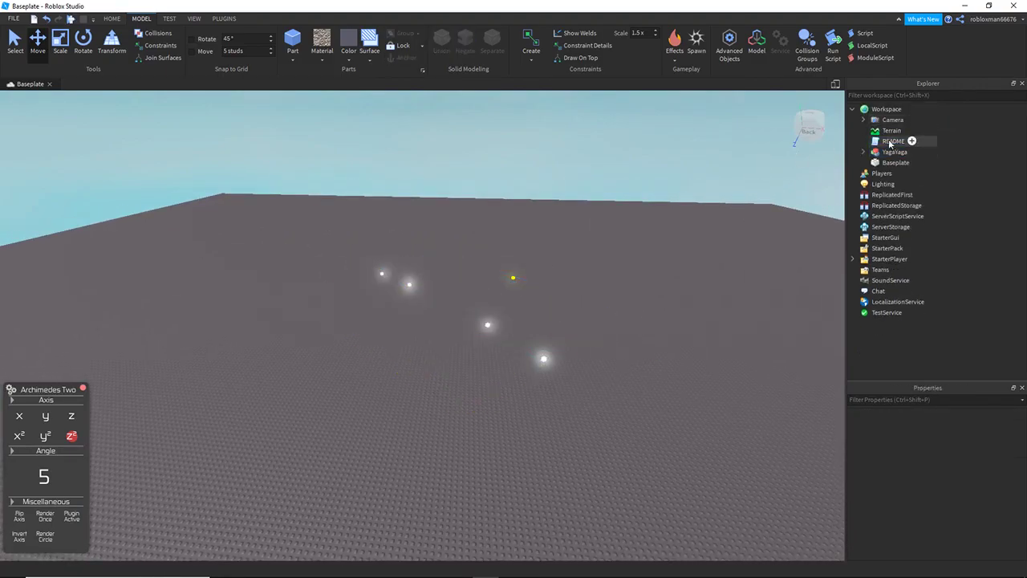
# Step: Look into the README script, close it and delete it from the workspace
pyautogui.doubleClick(893, 142)
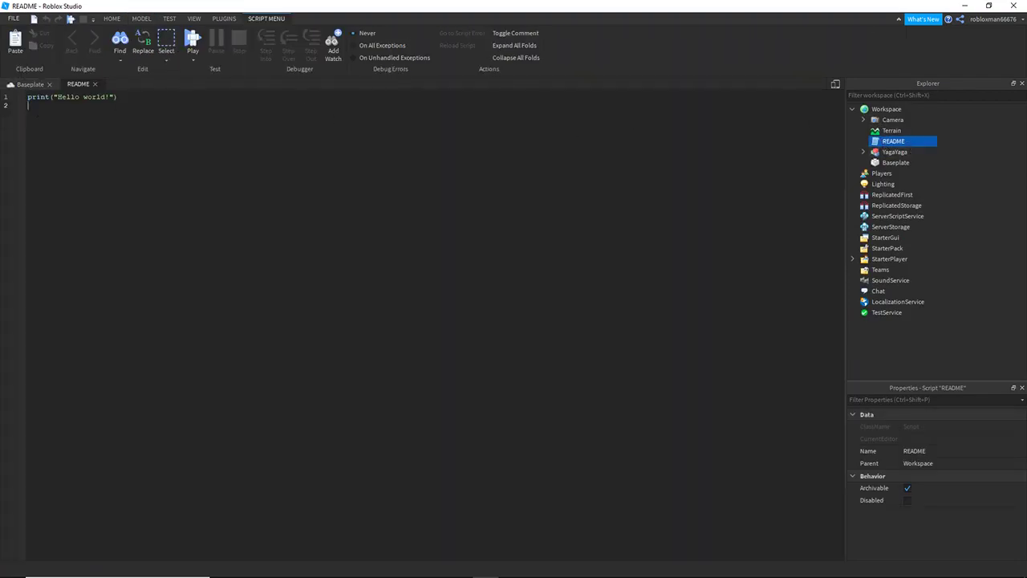
pyautogui.click(95, 84)
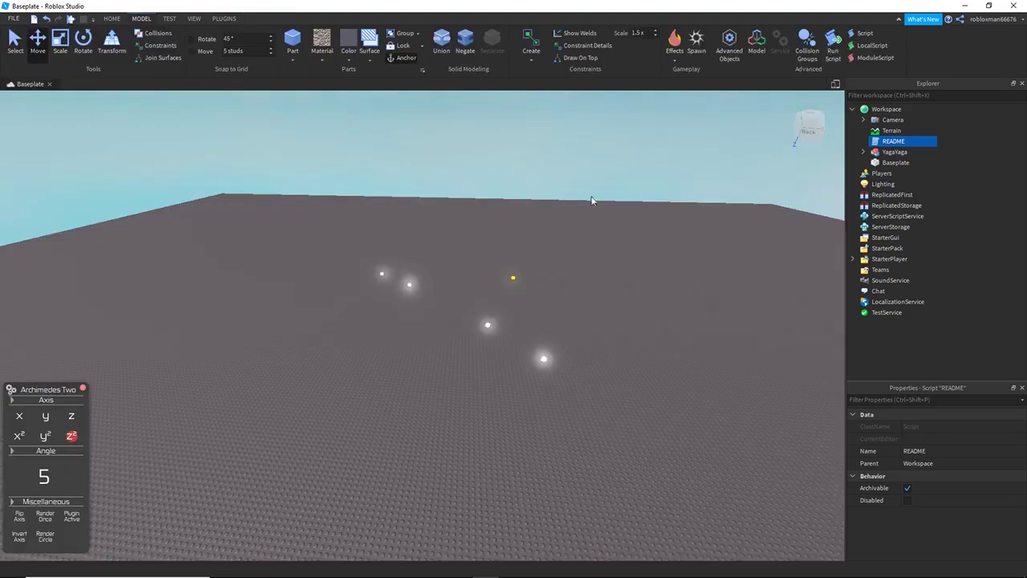
pyautogui.rightClick(875, 145)
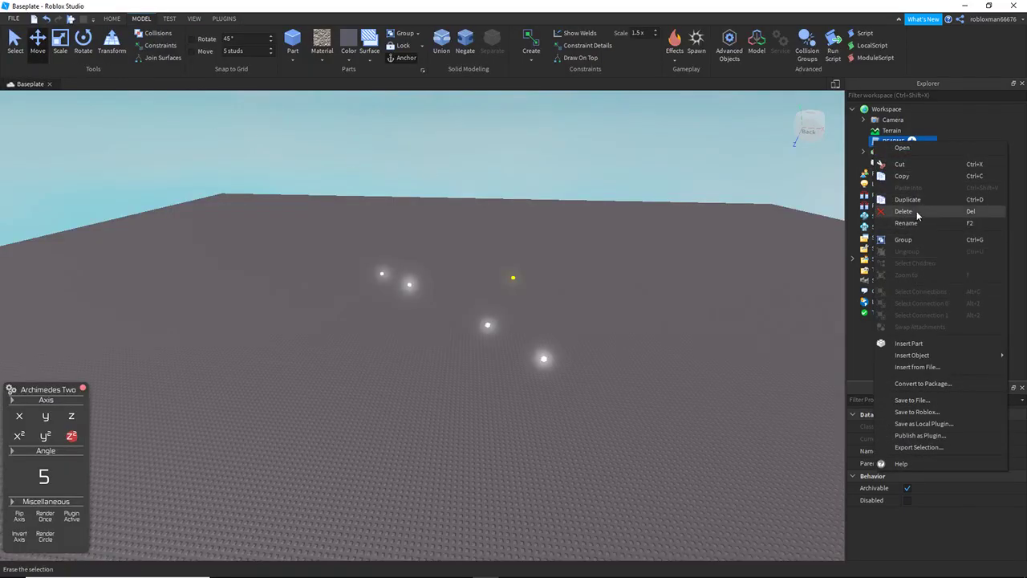
pyautogui.click(917, 213)
pyautogui.press('d')
pyautogui.moveTo(629, 201); pyautogui.dragTo(628, 200, button='right')
pyautogui.press('s')
pyautogui.press('d')
pyautogui.moveTo(389, 185); pyautogui.dragTo(658, 393)
pyautogui.click(718, 415)
pyautogui.moveTo(704, 406); pyautogui.dragTo(703, 406, button='right')
pyautogui.press('d')
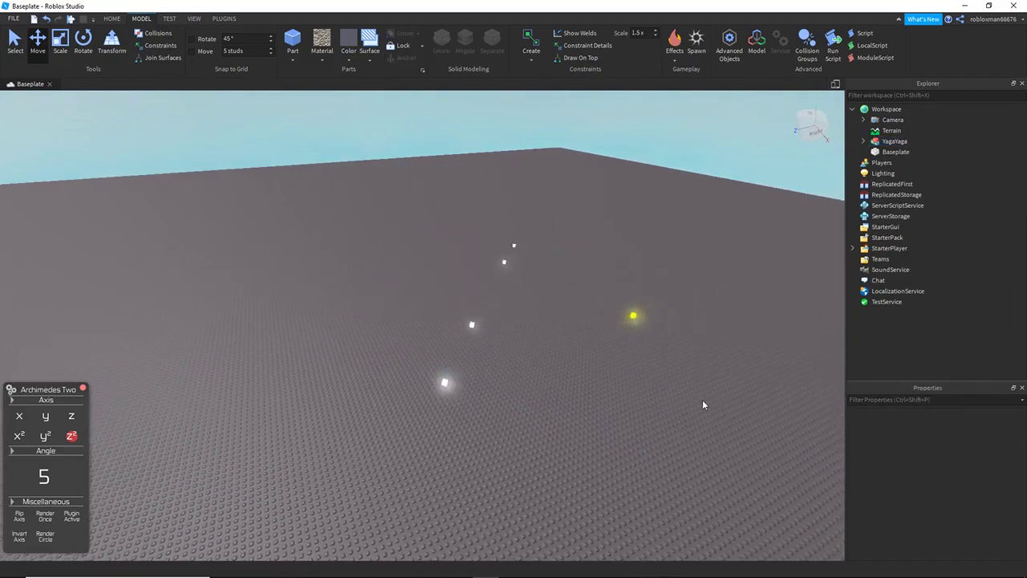
pyautogui.moveTo(583, 342); pyautogui.dragTo(583, 343, button='right')
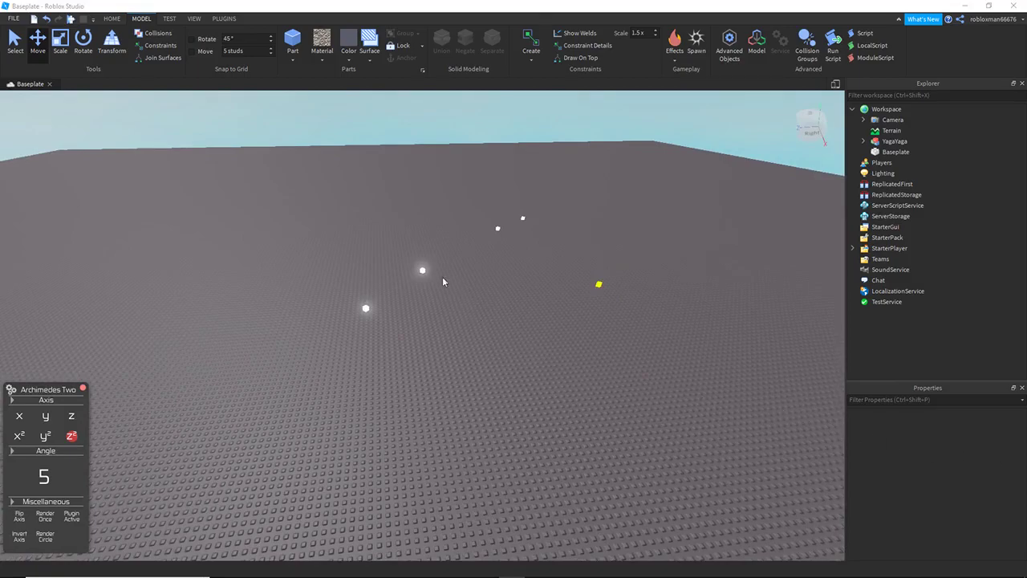
# Step: Select the YagaYaga model and render five copies about the Z² axis at 5 degrees with Archimedes
pyautogui.moveTo(337, 201); pyautogui.dragTo(541, 305)
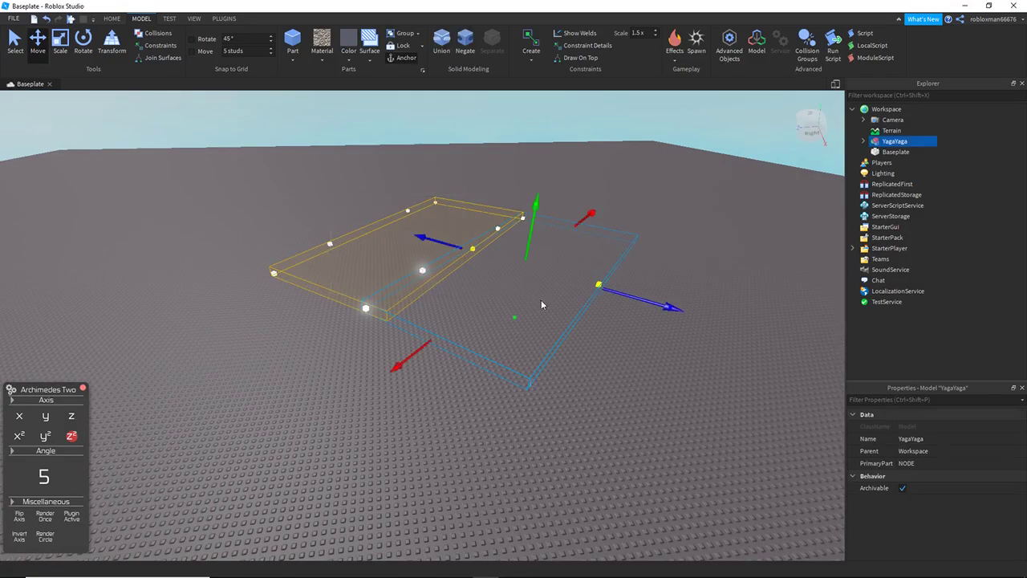
pyautogui.click(51, 515)
pyautogui.click(51, 515)
pyautogui.click(52, 515)
pyautogui.click(51, 514)
pyautogui.click(51, 514)
pyautogui.moveTo(404, 383); pyautogui.dragTo(405, 383, button='right')
pyautogui.press('w')
pyautogui.click(402, 382)
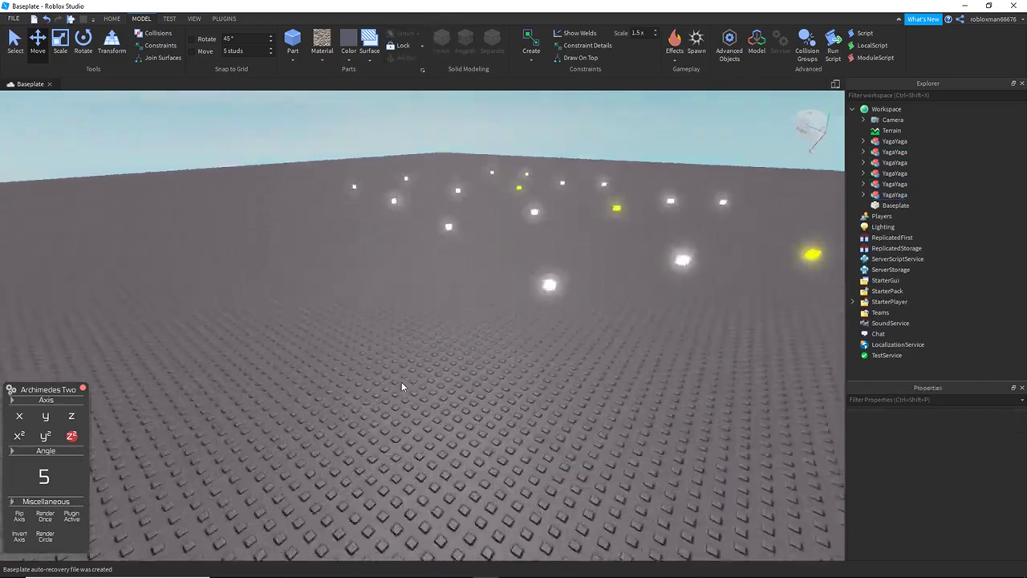
# Step: Duplicate one of the YagaYaga models and move the copy far away from the rendered row
pyautogui.press('e')
pyautogui.click(481, 223)
pyautogui.press('e')
pyautogui.hotkey('ctrl', 'd')
pyautogui.moveTo(650, 319); pyautogui.dragTo(347, 151)
pyautogui.press('e')
pyautogui.press('w')
pyautogui.click(326, 142)
pyautogui.click(323, 158)
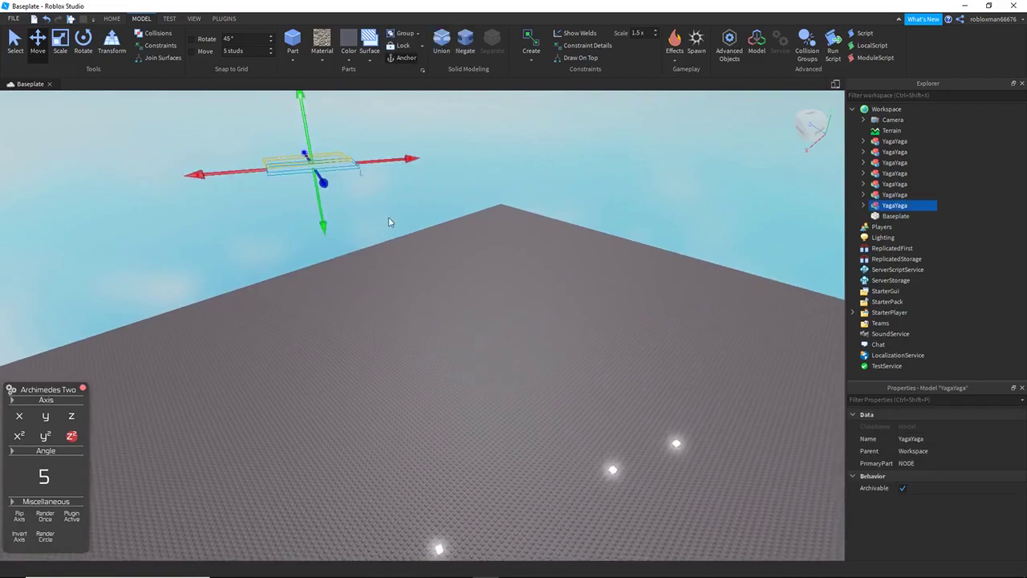
# Step: Move the separate YagaYaga copy along its axes to a spot near the edge of the baseplate
pyautogui.press('e')
pyautogui.press('w')
pyautogui.press('a')
pyautogui.moveTo(298, 246); pyautogui.dragTo(298, 246, button='right')
pyautogui.moveTo(375, 319); pyautogui.dragTo(393, 329)
pyautogui.moveTo(434, 332); pyautogui.dragTo(433, 332, button='right')
pyautogui.press('s')
pyautogui.moveTo(485, 247); pyautogui.dragTo(471, 253)
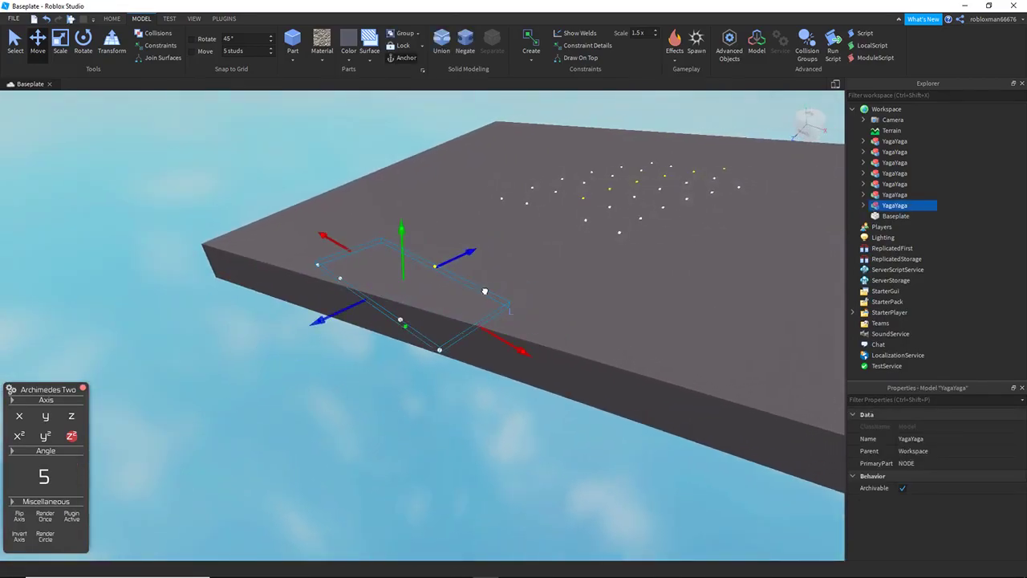
# Step: Select the YagaYaga copy at the baseplate edge, flip the Archimedes axis and set the angle to 10 degrees
pyautogui.click(539, 263)
pyautogui.moveTo(539, 263); pyautogui.dragTo(518, 269, button='right')
pyautogui.click(509, 350)
pyautogui.hotkey('ctrl', '4')
pyautogui.press('q')
pyautogui.moveTo(551, 209); pyautogui.dragTo(557, 211)
pyautogui.click(562, 215)
pyautogui.press('e')
pyautogui.click(363, 235)
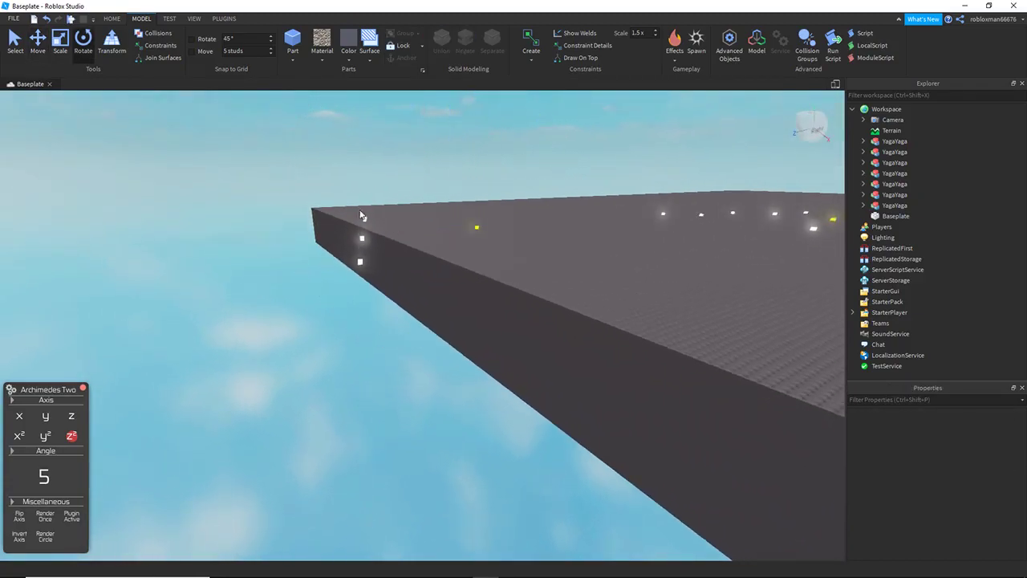
pyautogui.press('e')
pyautogui.moveTo(323, 398); pyautogui.dragTo(324, 399, button='right')
pyautogui.press('w')
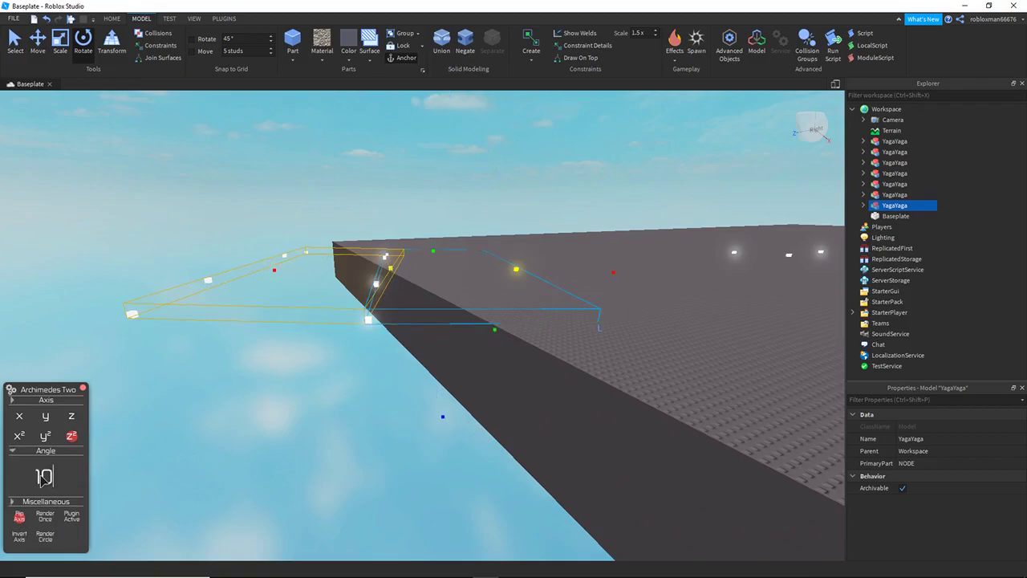
# Step: Render six consecutive copies of the edge YagaYaga model with the flipped Z² axis at 10 degrees
pyautogui.moveTo(96, 466); pyautogui.dragTo(95, 466, button='right')
pyautogui.press('e')
pyautogui.moveTo(195, 405); pyautogui.dragTo(214, 399, button='right')
pyautogui.click(47, 517)
pyautogui.click(47, 517)
pyautogui.click(48, 517)
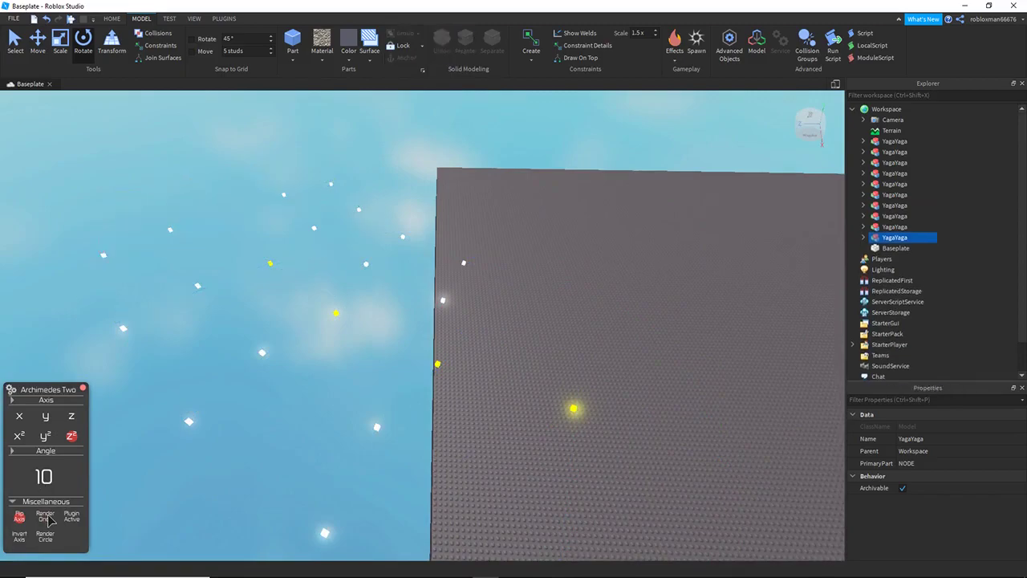
pyautogui.click(47, 517)
pyautogui.click(47, 517)
pyautogui.click(48, 518)
# Step: Delete the last two rendered YagaYaga copies from the end of the flipped curve
pyautogui.moveTo(397, 317); pyautogui.dragTo(397, 317, button='right')
pyautogui.press('q')
pyautogui.press('e')
pyautogui.press('e')
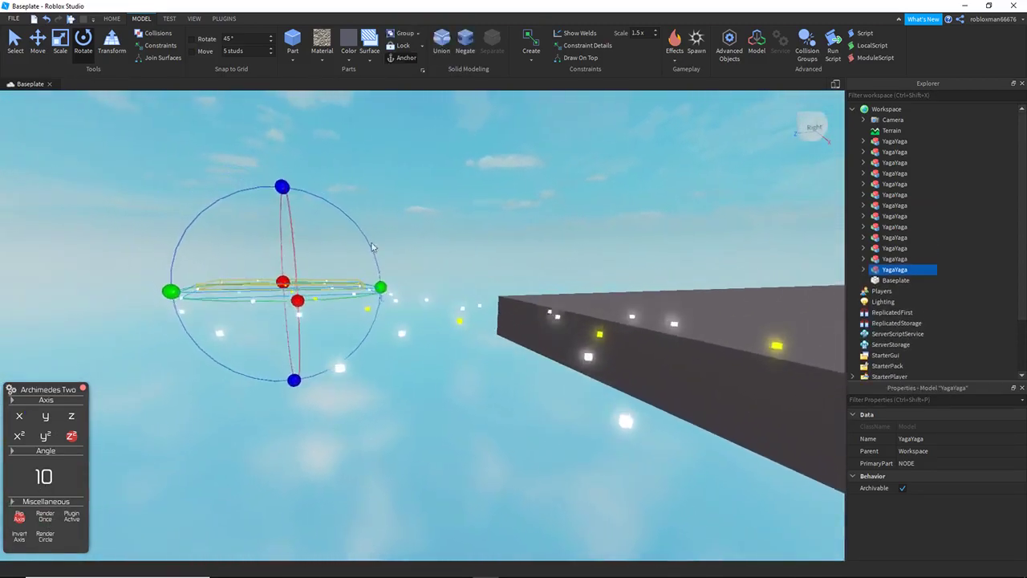
pyautogui.press('s')
pyautogui.press('Delete')
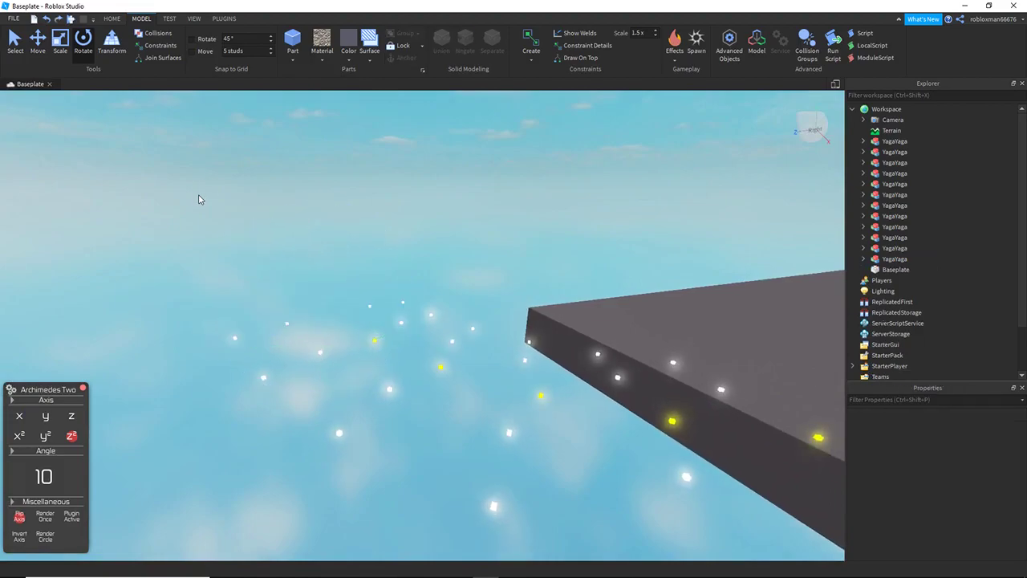
pyautogui.click(391, 392)
pyautogui.press('q')
pyautogui.moveTo(422, 369); pyautogui.dragTo(422, 369, button='right')
pyautogui.hotkey('ctrl', '2')
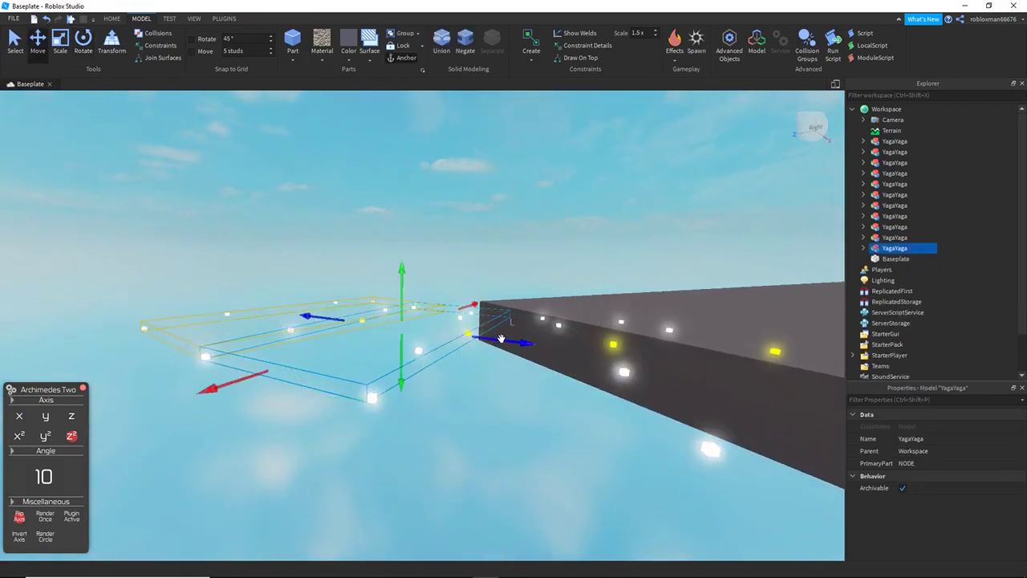
# Step: Remove one more YagaYaga copy from the curve's end and check the remaining end model from below and the side
pyautogui.press('d')
pyautogui.moveTo(495, 336); pyautogui.dragTo(495, 336, button='right')
pyautogui.press('a')
pyautogui.click(396, 297)
pyautogui.press('e')
pyautogui.press('e')
pyautogui.hotkey('ctrl', '4')
pyautogui.press('q')
pyautogui.moveTo(401, 305); pyautogui.dragTo(401, 305, button='right')
pyautogui.press('w')
pyautogui.press('e')
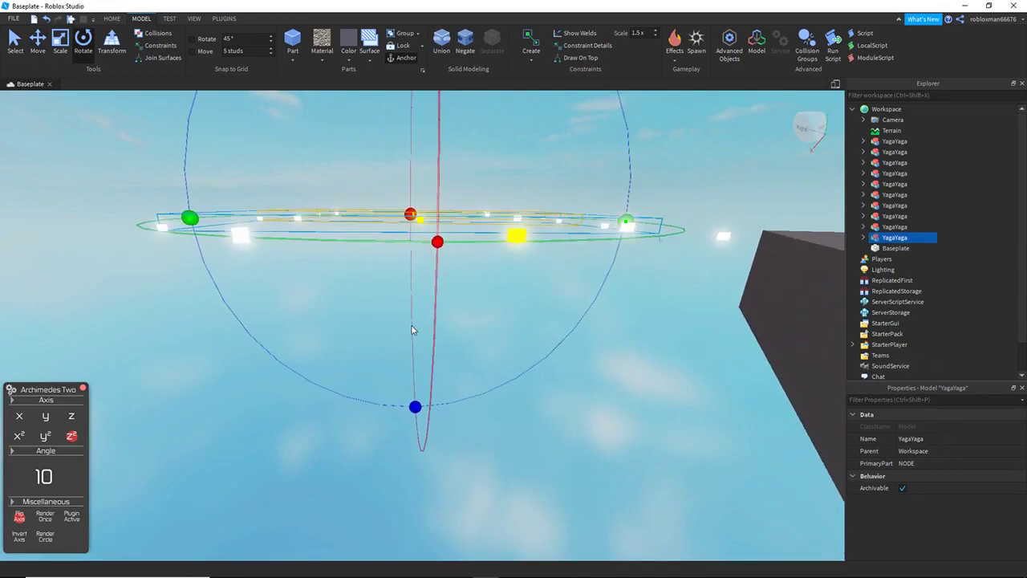
pyautogui.moveTo(411, 413); pyautogui.dragTo(421, 409)
pyautogui.click(427, 354)
pyautogui.press('e')
pyautogui.moveTo(408, 317); pyautogui.dragTo(418, 298, button='right')
pyautogui.click(420, 287)
pyautogui.press('s')
pyautogui.press('Delete')
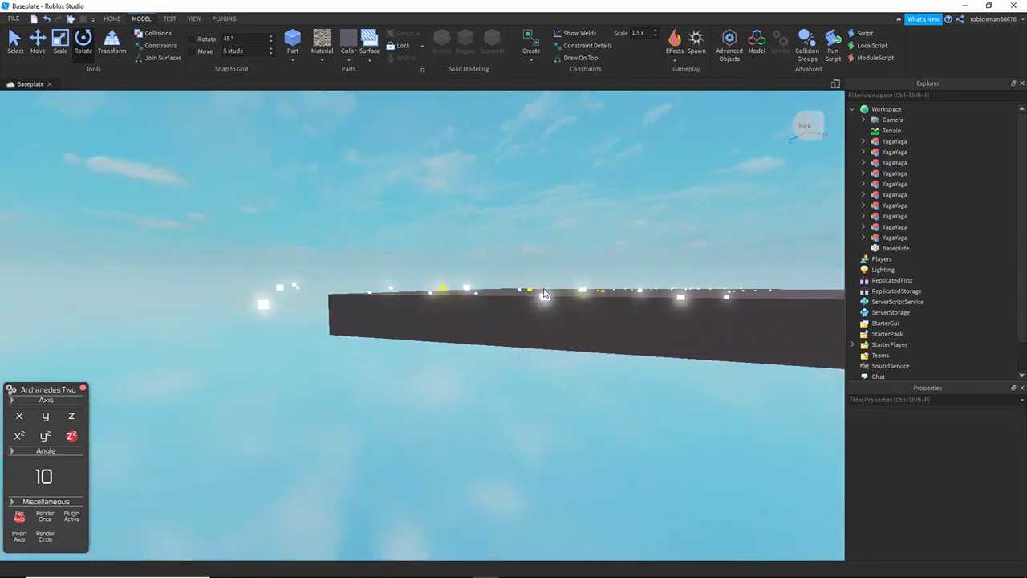
# Step: Select the curve's end model and extend the curve with ten more rendered copies at 10 degrees
pyautogui.click(279, 287)
pyautogui.moveTo(532, 292); pyautogui.dragTo(533, 297)
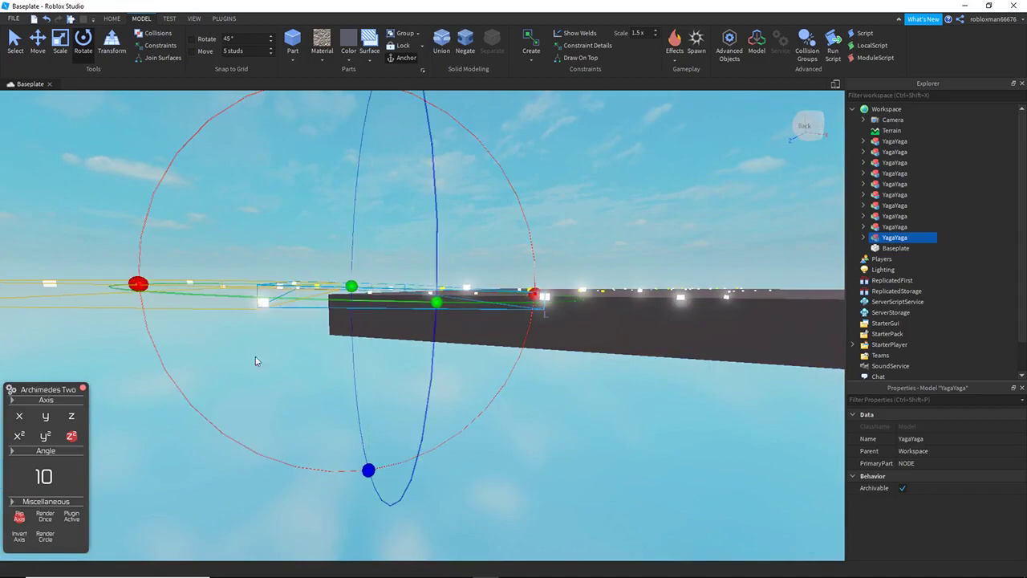
pyautogui.click(47, 519)
pyautogui.click(47, 518)
pyautogui.click(46, 518)
pyautogui.click(46, 518)
pyautogui.press('s')
pyautogui.moveTo(356, 342); pyautogui.dragTo(320, 306, button='right')
pyautogui.press('s')
pyautogui.click(48, 519)
pyautogui.click(48, 519)
pyautogui.click(48, 519)
pyautogui.click(48, 520)
pyautogui.click(49, 519)
pyautogui.click(49, 520)
# Step: Examine the whole rendered curve from a distance with nothing selected
pyautogui.moveTo(366, 367); pyautogui.dragTo(367, 367, button='right')
pyautogui.press('a')
pyautogui.press('w')
pyautogui.moveTo(236, 281); pyautogui.dragTo(256, 278, button='right')
pyautogui.press('w')
pyautogui.press('a')
pyautogui.press('w')
pyautogui.press('s')
pyautogui.click(329, 273)
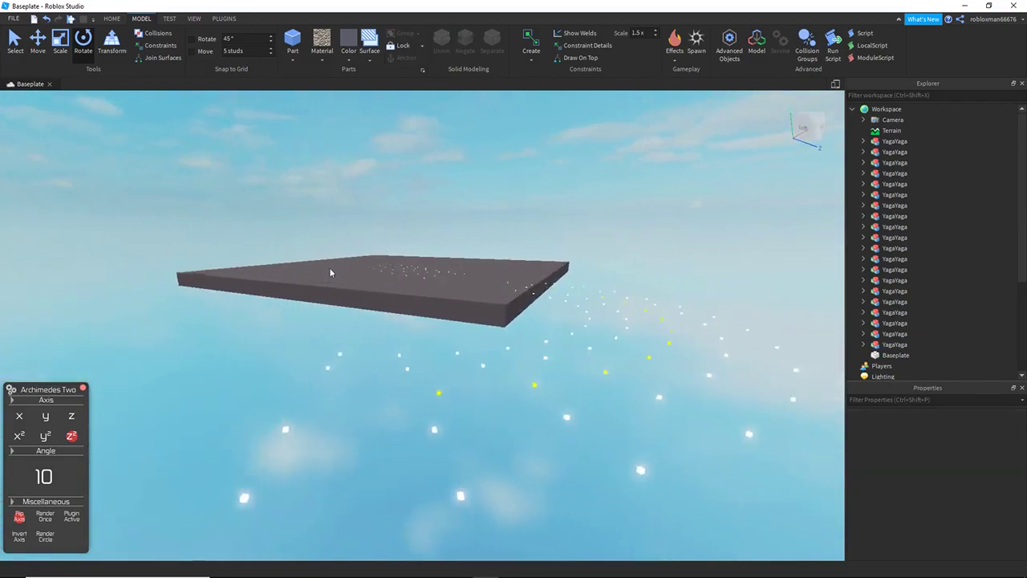
# Step: Duplicate the end YagaYaga model of the row on the baseplate and slide the copy away, with the Archimedes plugin inactive
pyautogui.scroll(8, 329, 273)
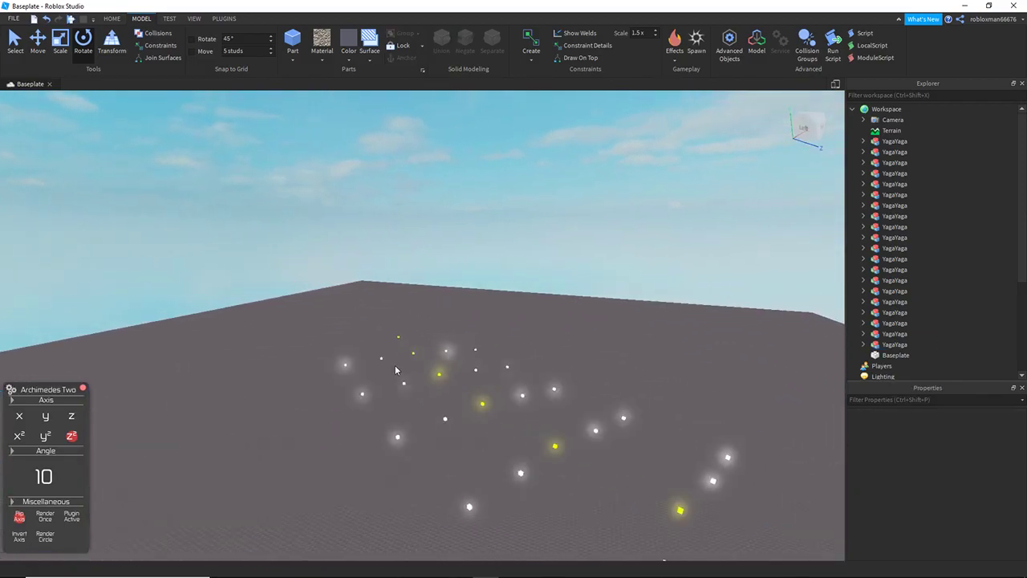
pyautogui.click(383, 360)
pyautogui.moveTo(384, 359); pyautogui.dragTo(384, 359, button='right')
pyautogui.hotkey('ctrl', '2')
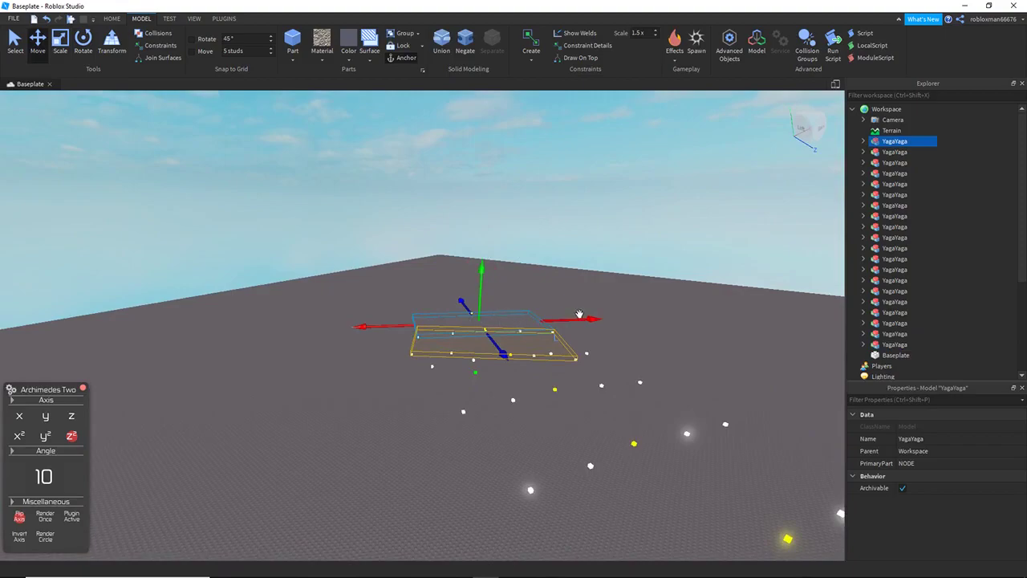
pyautogui.hotkey('ctrl', 'd')
pyautogui.moveTo(580, 315); pyautogui.dragTo(258, 303)
pyautogui.scroll(-2, 259, 304)
pyautogui.moveTo(215, 319); pyautogui.dragTo(216, 318, button='right')
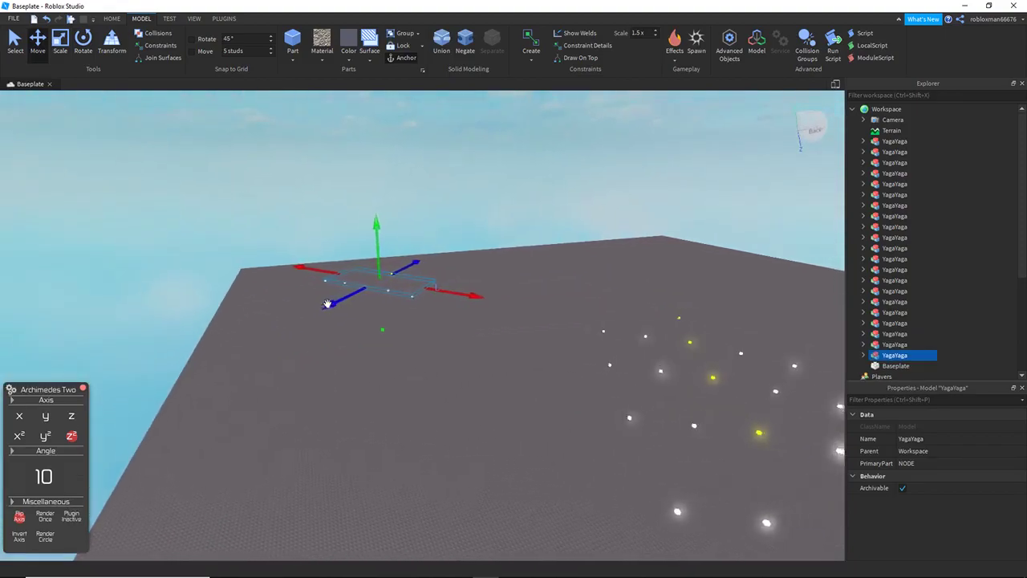
# Step: Move the duplicated YagaYaga model off the baseplate towards the end of the long curve
pyautogui.moveTo(329, 305); pyautogui.dragTo(268, 293)
pyautogui.moveTo(335, 303); pyautogui.dragTo(335, 303, button='right')
pyautogui.moveTo(268, 294); pyautogui.dragTo(194, 277)
pyautogui.moveTo(194, 277); pyautogui.dragTo(195, 278, button='right')
pyautogui.press('w')
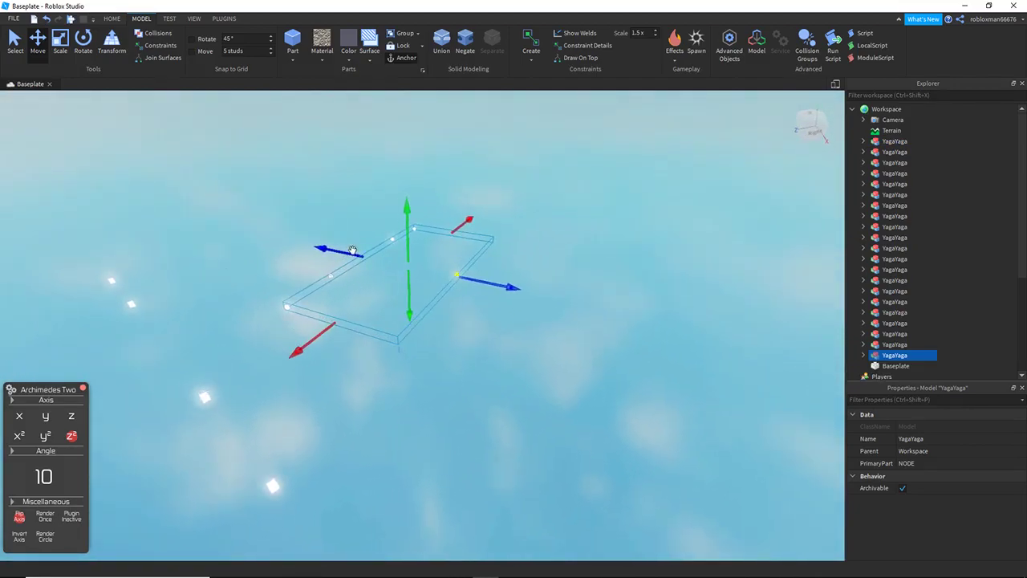
# Step: Raise the YagaYaga copy along its vertical axis and rotate it horizontally towards the curve's direction
pyautogui.click(330, 280)
pyautogui.moveTo(404, 216); pyautogui.dragTo(407, 168)
pyautogui.press('s')
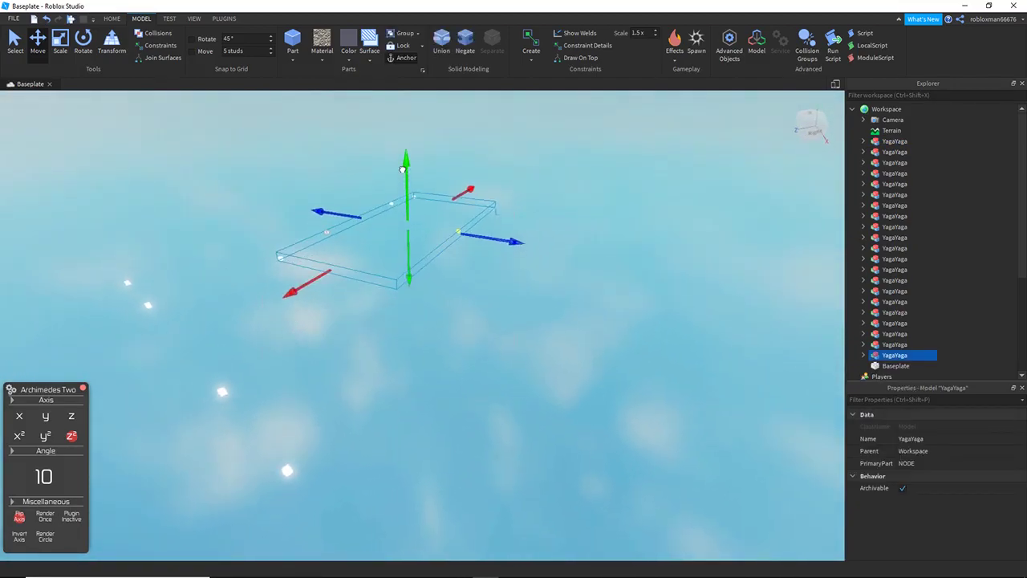
pyautogui.hotkey('ctrl', '4')
pyautogui.moveTo(457, 194); pyautogui.dragTo(492, 215)
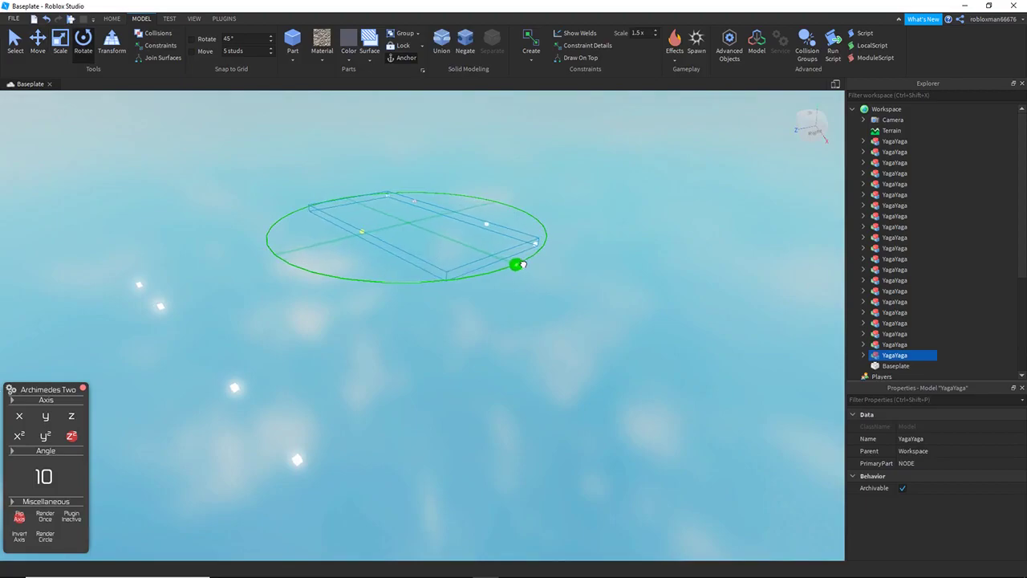
# Step: Shift the rotated YagaYaga copy along its blue and red axes closer to the end of the curve
pyautogui.hotkey('ctrl', '2')
pyautogui.moveTo(512, 219); pyautogui.dragTo(513, 219, button='right')
pyautogui.scroll(-2, 147, 456)
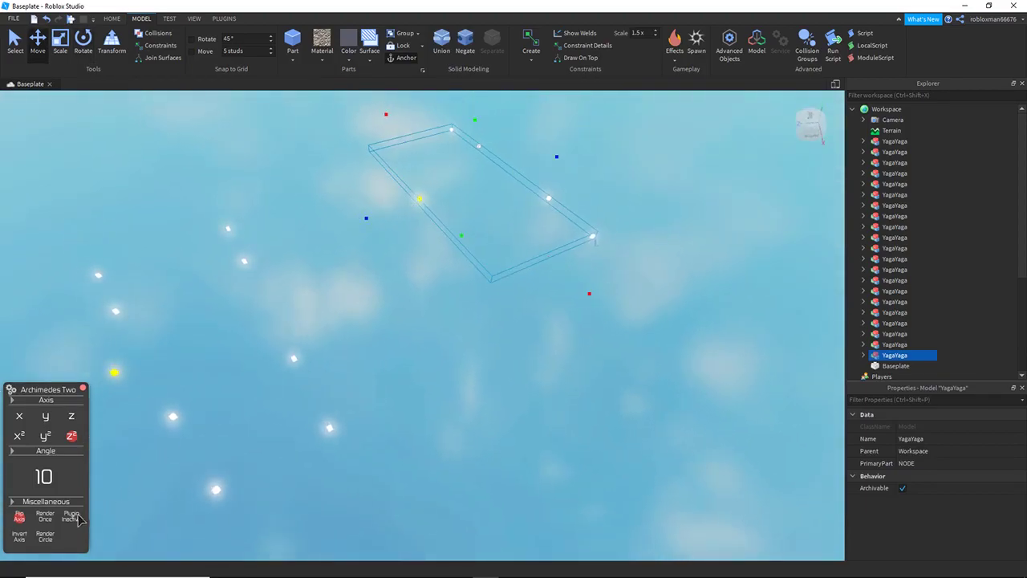
pyautogui.moveTo(383, 231); pyautogui.dragTo(294, 262)
pyautogui.press('s')
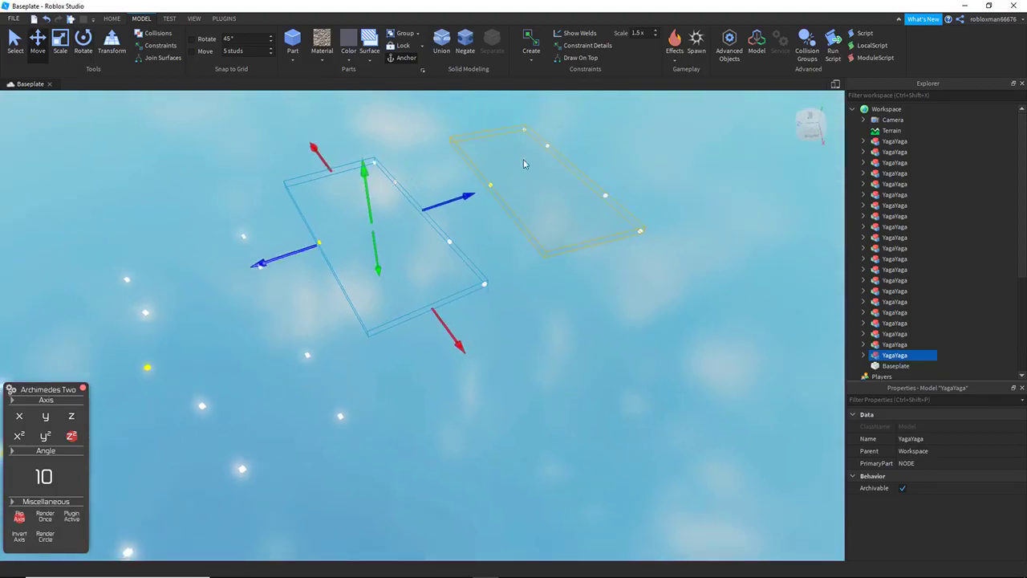
pyautogui.moveTo(451, 336); pyautogui.dragTo(510, 419)
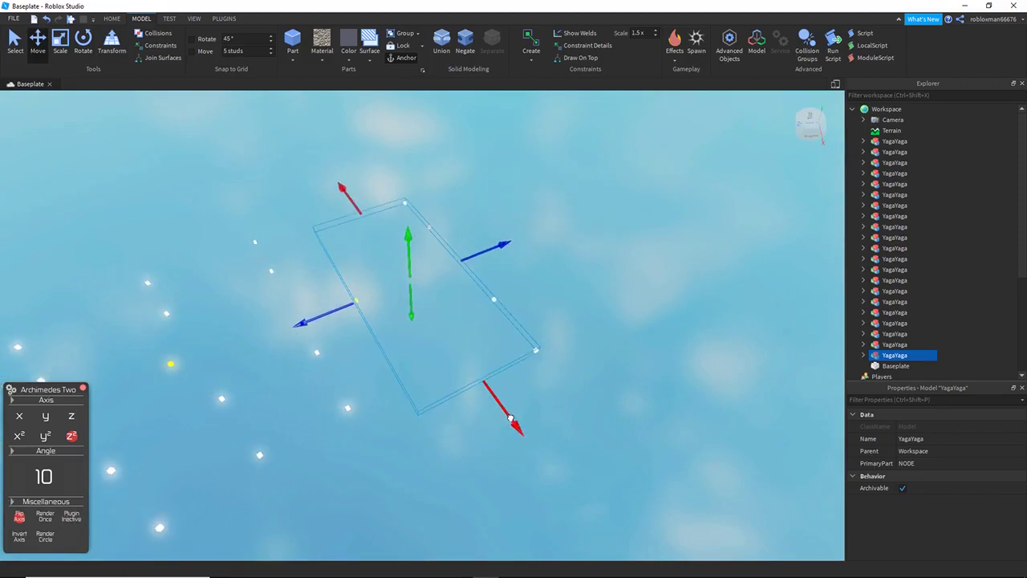
# Step: Adjust the hand-placed YagaYaga copy vertically to match the height of the curve's last model
pyautogui.press('w')
pyautogui.moveTo(554, 309); pyautogui.dragTo(556, 303, button='right')
pyautogui.press('s')
pyautogui.press('d')
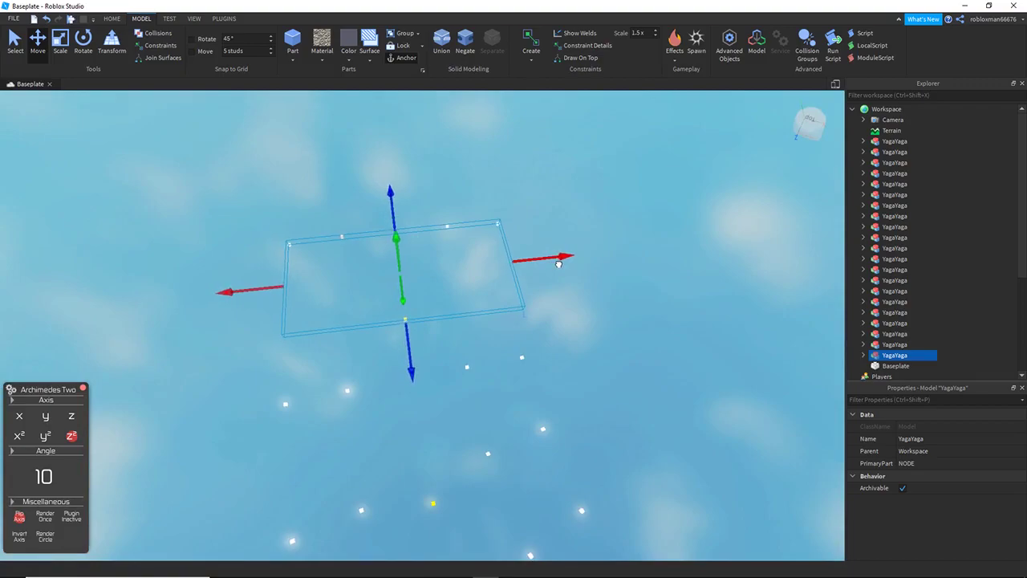
pyautogui.moveTo(560, 263); pyautogui.dragTo(543, 258, button='right')
pyautogui.press('q')
pyautogui.press('a')
pyautogui.press('q')
pyautogui.moveTo(395, 233); pyautogui.dragTo(395, 251)
pyautogui.press('e')
pyautogui.press('d')
pyautogui.press('w')
pyautogui.press('q')
pyautogui.press('a')
pyautogui.moveTo(320, 239); pyautogui.dragTo(319, 243)
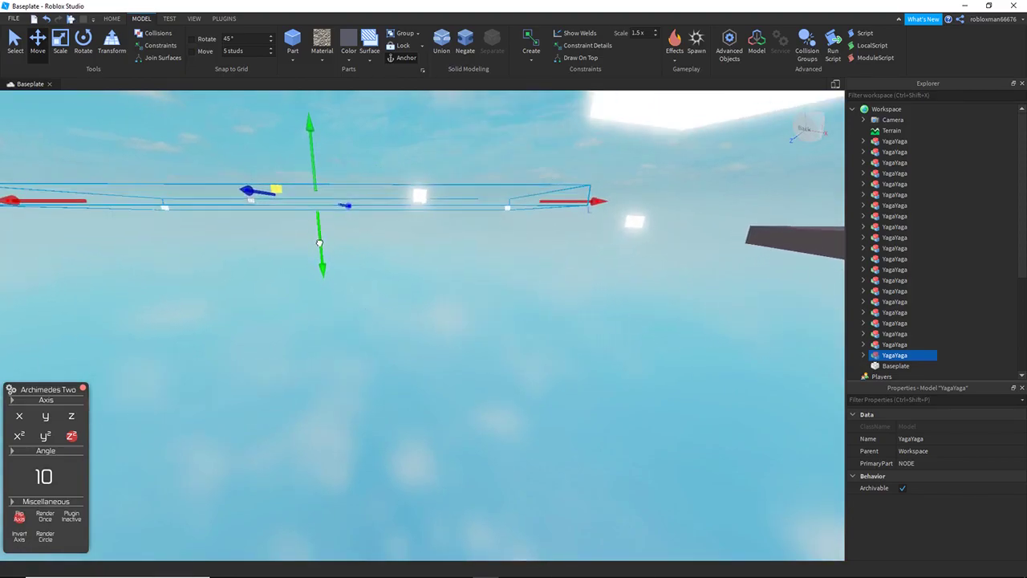
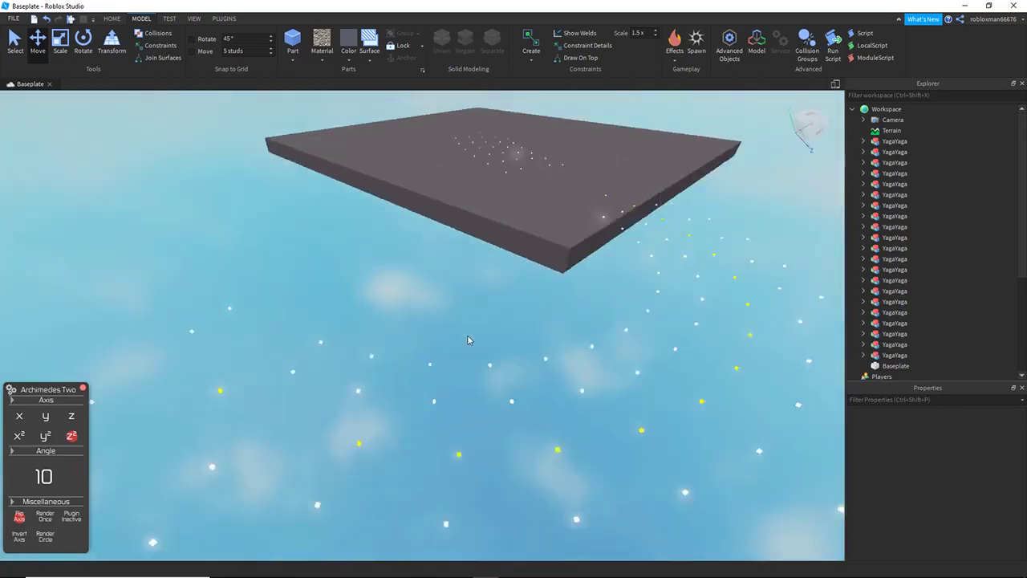
# Step: Compare the hand-placed model with the rendered curve and duplicate a YagaYaga model beyond the baseplate
pyautogui.press('a')
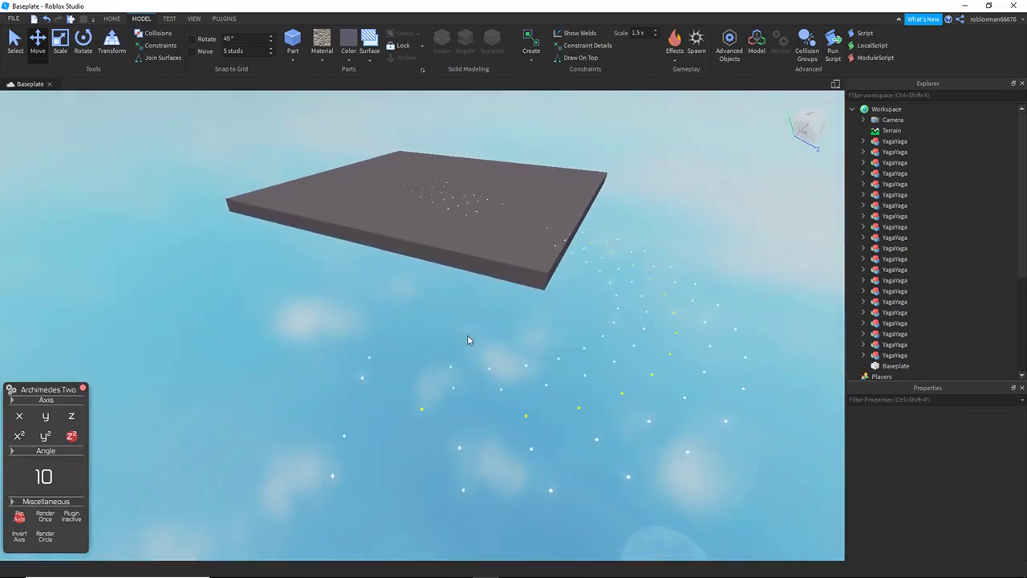
pyautogui.press('q')
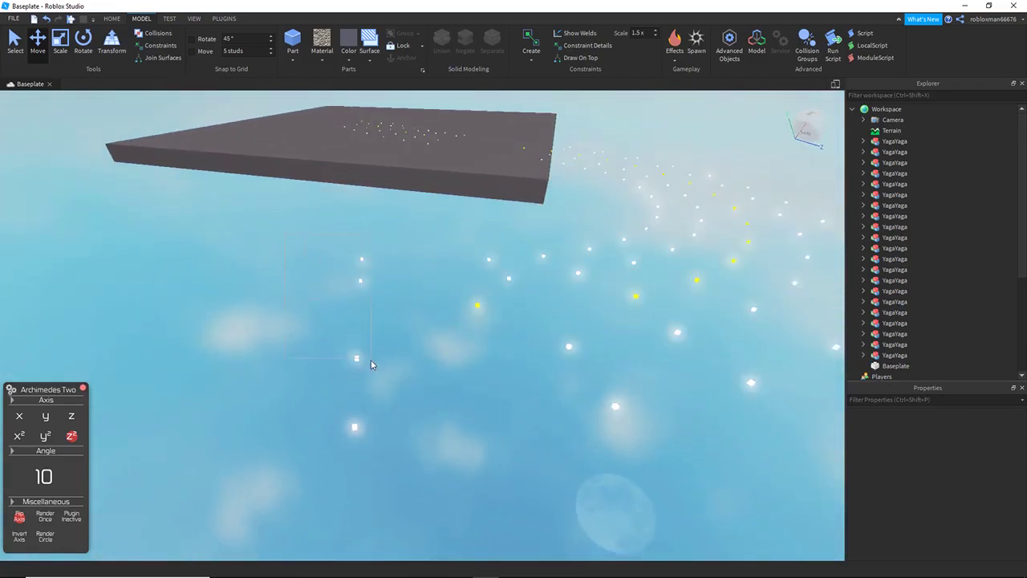
pyautogui.click(268, 251)
pyautogui.press('s')
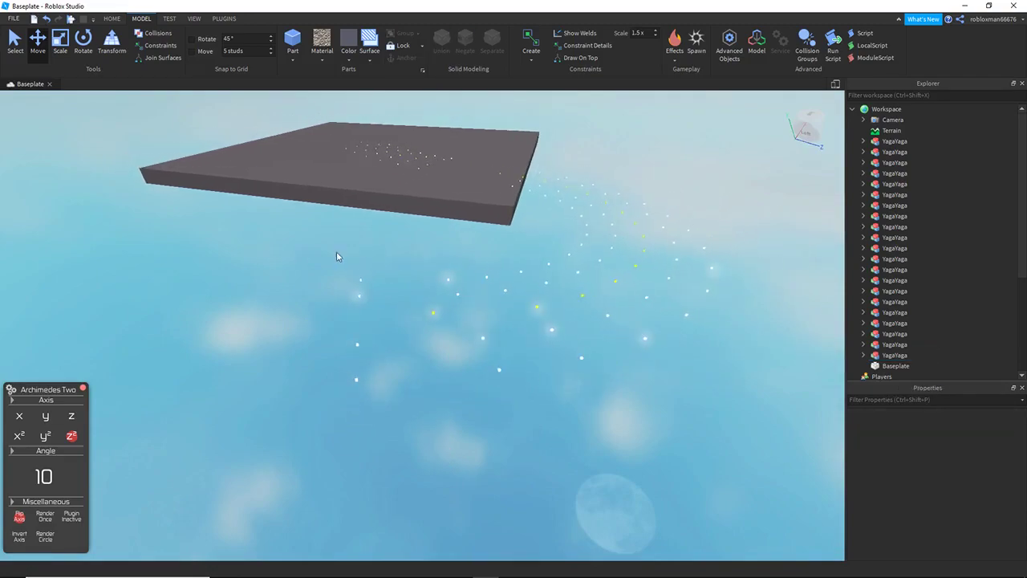
pyautogui.moveTo(340, 253); pyautogui.dragTo(340, 253, button='right')
pyautogui.moveTo(427, 420); pyautogui.dragTo(429, 424)
pyautogui.hotkey('ctrl', 'd')
pyautogui.moveTo(337, 348); pyautogui.dragTo(282, 334, button='right')
pyautogui.press('a')
# Step: Activate the Archimedes plugin and render a full circle from the selected YagaYaga model at 10 degrees
pyautogui.click(72, 516)
pyautogui.click(45, 477)
pyautogui.click(46, 536)
pyautogui.click(71, 516)
pyautogui.moveTo(306, 413); pyautogui.dragTo(307, 412, button='right')
pyautogui.moveTo(358, 344); pyautogui.dragTo(358, 344, button='right')
pyautogui.click(71, 516)
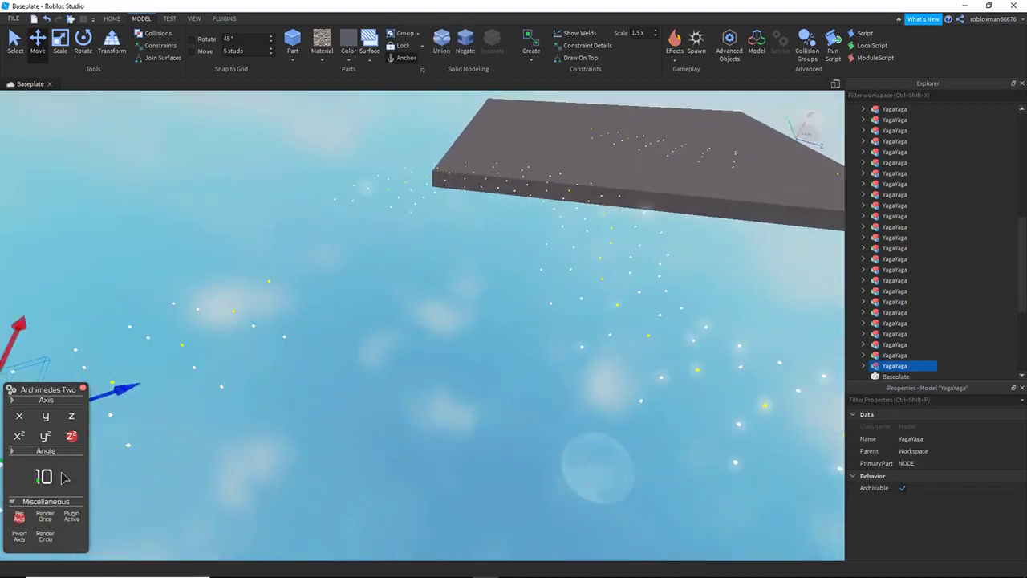
# Step: Set the Archimedes angle to 15 degrees, render a full circle and deactivate the plugin
pyautogui.write('15')
pyautogui.moveTo(241, 377); pyautogui.dragTo(241, 378, button='right')
pyautogui.click(45, 536)
pyautogui.moveTo(322, 318); pyautogui.dragTo(322, 317, button='right')
pyautogui.click(72, 516)
pyautogui.moveTo(102, 484); pyautogui.dragTo(102, 484, button='right')
pyautogui.click(71, 518)
pyautogui.click(71, 518)
pyautogui.moveTo(204, 330); pyautogui.dragTo(204, 330, button='right')
# Step: Select a YagaYaga model near the baseplate edge, render it once with the plugin active and turn off axis flipping
pyautogui.click(317, 267)
pyautogui.moveTo(358, 356); pyautogui.dragTo(358, 355, button='right')
pyautogui.click(358, 356)
pyautogui.click(71, 517)
pyautogui.moveTo(314, 393); pyautogui.dragTo(329, 388, button='right')
pyautogui.click(40, 522)
pyautogui.moveTo(289, 275); pyautogui.dragTo(289, 274, button='right')
pyautogui.click(20, 518)
pyautogui.moveTo(256, 390); pyautogui.dragTo(256, 390, button='right')
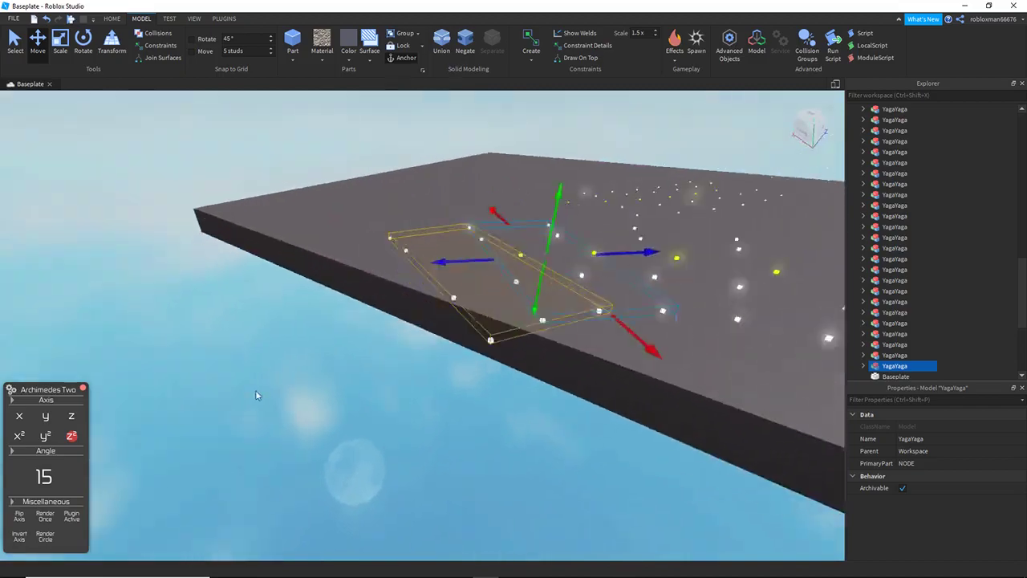
# Step: Deactivate the Archimedes plugin and select a rendered YagaYaga model near the baseplate edge
pyautogui.moveTo(394, 411); pyautogui.dragTo(394, 411, button='right')
pyautogui.click(71, 518)
pyautogui.click(346, 250)
pyautogui.moveTo(346, 249); pyautogui.dragTo(346, 250, button='right')
pyautogui.click(498, 262)
pyautogui.moveTo(498, 262); pyautogui.dragTo(499, 261, button='right')
pyautogui.click(498, 262)
pyautogui.moveTo(404, 243); pyautogui.dragTo(407, 263, button='right')
pyautogui.click(383, 139)
pyautogui.scroll(-5, 368, 223)
# Step: Duplicate the selected YagaYaga model and move the copy outward from the previous one
pyautogui.click(498, 285)
pyautogui.hotkey('ctrl', 'd')
pyautogui.moveTo(497, 287); pyautogui.dragTo(554, 329)
pyautogui.moveTo(554, 329); pyautogui.dragTo(554, 329, button='right')
pyautogui.moveTo(566, 317); pyautogui.dragTo(596, 354)
# Step: Render successive YagaYaga segments one at a time from the copy, using an Archimedes angle of 8 degrees with axis flipping on
pyautogui.click(46, 521)
pyautogui.click(46, 521)
pyautogui.click(45, 520)
pyautogui.click(46, 521)
pyautogui.moveTo(321, 321); pyautogui.dragTo(305, 337, button='right')
pyautogui.click(46, 518)
pyautogui.moveTo(183, 211); pyautogui.dragTo(183, 211, button='right')
pyautogui.moveTo(297, 288); pyautogui.dragTo(297, 260, button='right')
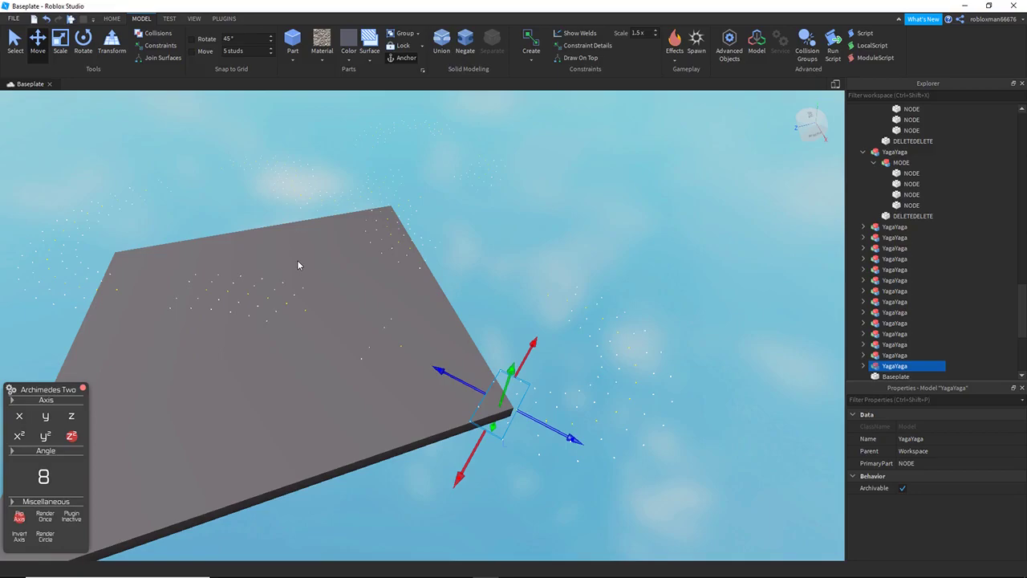
# Step: Clear the selection and examine the layout of the node curves on and around the baseplate
pyautogui.moveTo(298, 264); pyautogui.dragTo(298, 264, button='right')
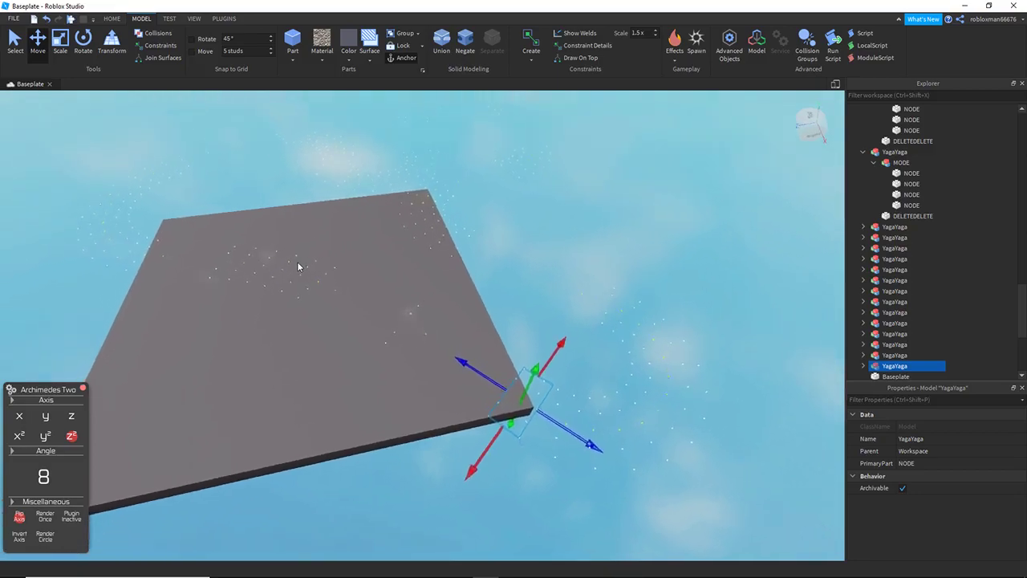
pyautogui.scroll(3, 356, 304)
pyautogui.click(364, 302)
pyautogui.moveTo(365, 302); pyautogui.dragTo(364, 302, button='right')
pyautogui.moveTo(333, 261); pyautogui.dragTo(330, 259, button='right')
pyautogui.press('s')
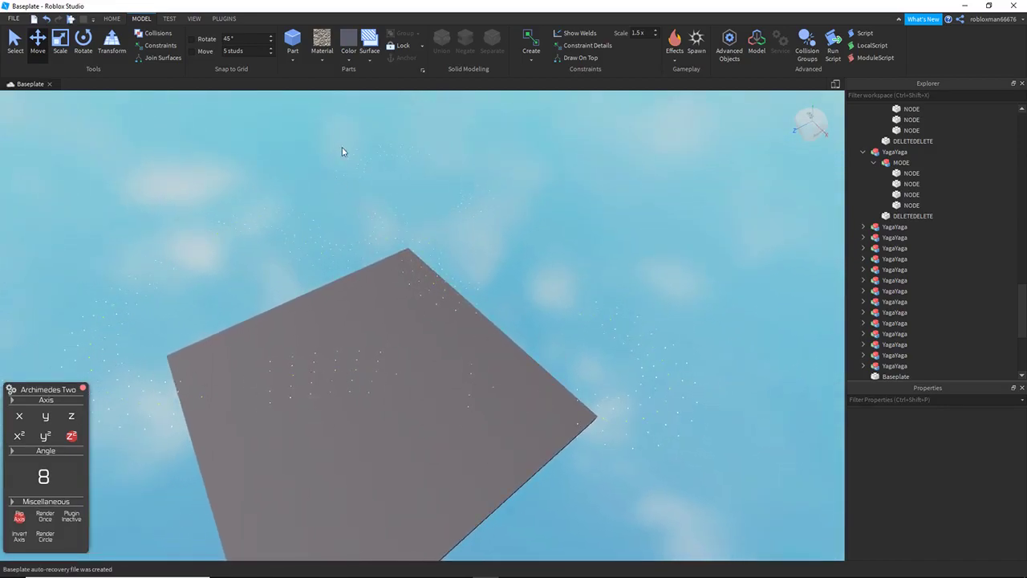
pyautogui.moveTo(425, 369); pyautogui.dragTo(442, 279, button='right')
pyautogui.press('w')
pyautogui.press('w')
pyautogui.press('w')
pyautogui.press('w')
# Step: Launch Tri-Tool and create 1-thick Dark stone grey Concrete triangles between the nodes of the first road segments on the baseplate
pyautogui.click(225, 19)
pyautogui.click(116, 45)
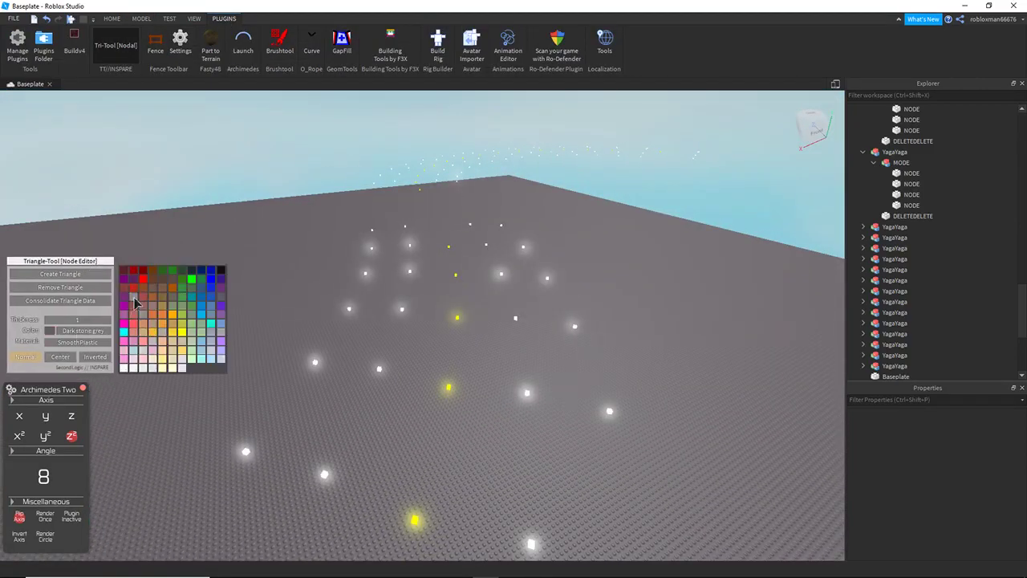
pyautogui.click(354, 313)
pyautogui.click(377, 256)
pyautogui.click(499, 261)
pyautogui.click(515, 328)
pyautogui.click(356, 313)
pyautogui.click(337, 323)
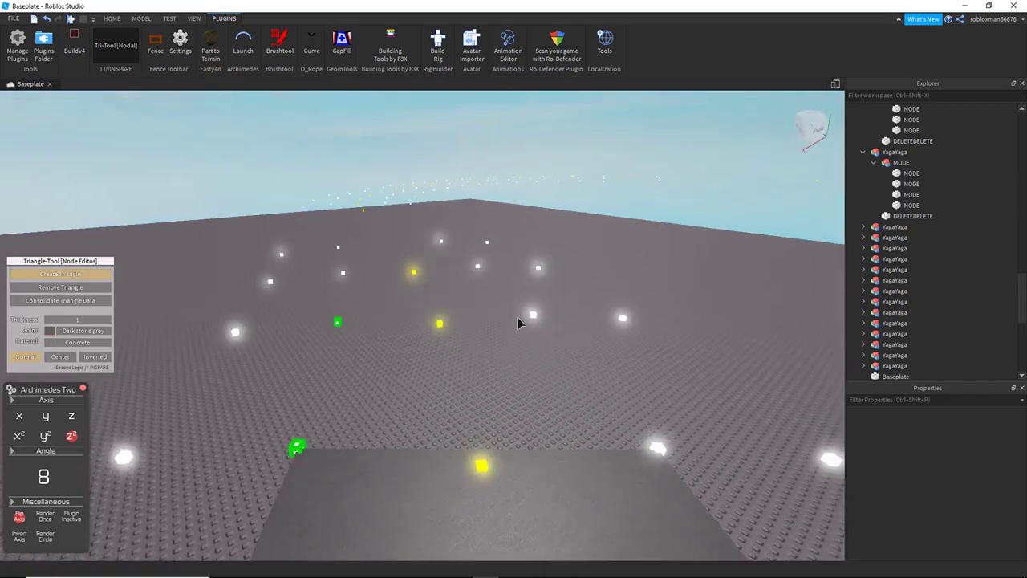
pyautogui.click(521, 317)
pyautogui.click(337, 312)
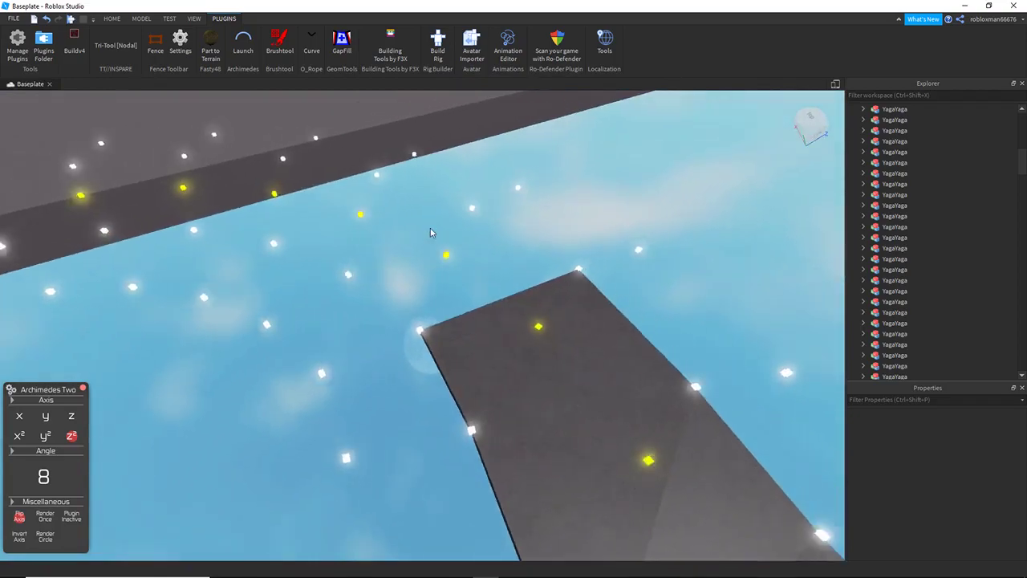
# Step: Reactivate Tri-Tool and extend the concrete road with triangles along the nodes curving beyond the baseplate
pyautogui.click(115, 45)
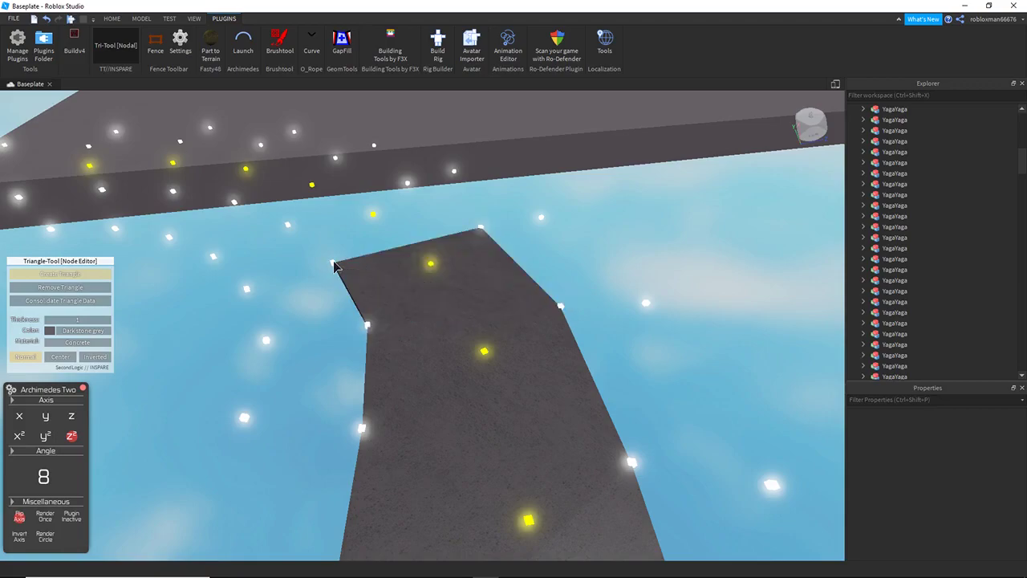
pyautogui.click(133, 56)
pyautogui.moveTo(353, 279); pyautogui.dragTo(336, 281, button='right')
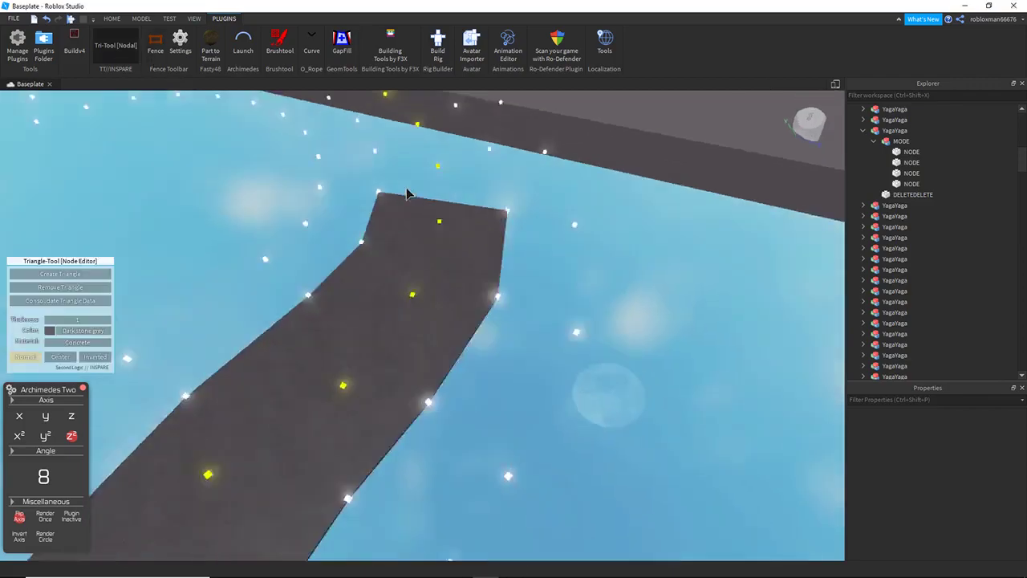
pyautogui.scroll(2, 442, 192)
pyautogui.click(369, 139)
pyautogui.click(361, 194)
pyautogui.moveTo(505, 192); pyautogui.dragTo(566, 206, button='right')
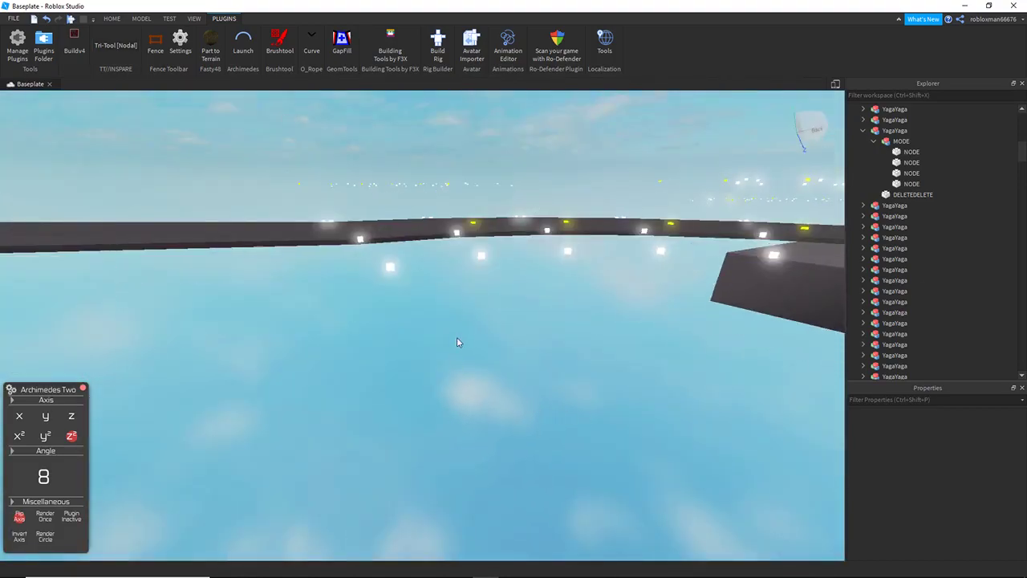
# Step: Select YagaYaga models on the curve beyond the baseplate and adjust their heights along the vertical axis
pyautogui.press('w')
pyautogui.moveTo(457, 338); pyautogui.dragTo(516, 282, button='right')
pyautogui.press('q')
pyautogui.press('w')
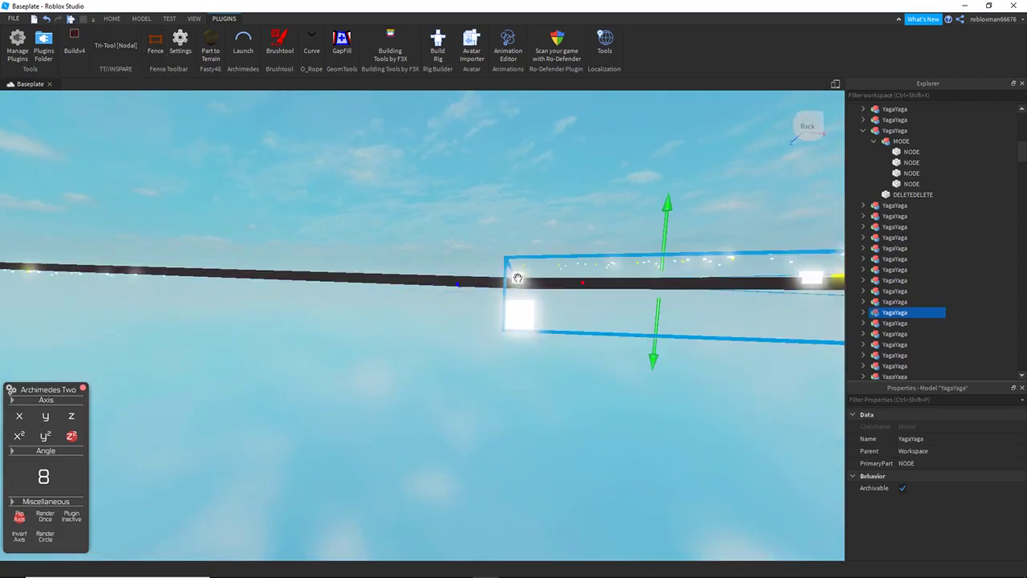
pyautogui.click(519, 279)
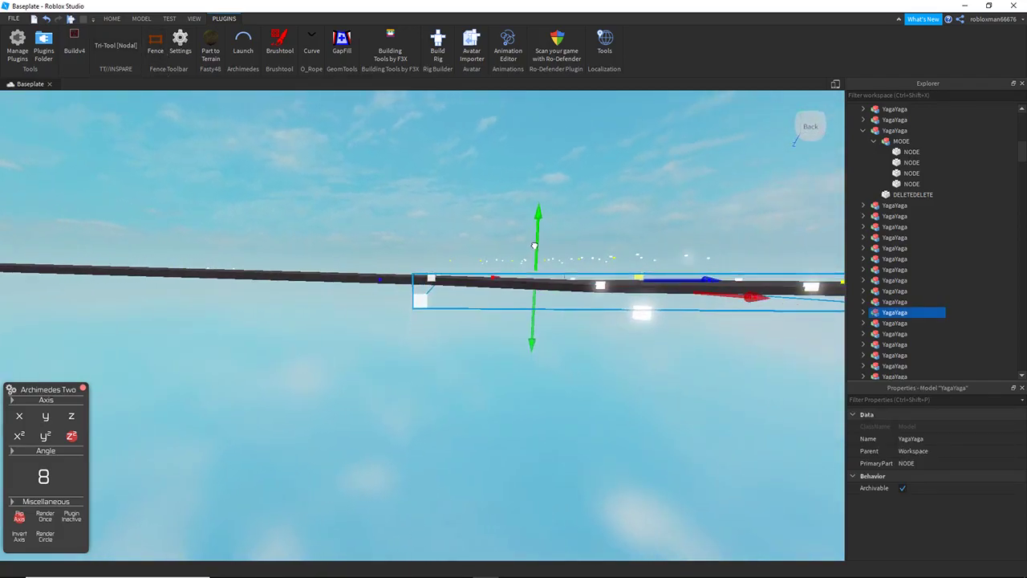
pyautogui.press('d')
pyautogui.click(559, 322)
pyautogui.press('w')
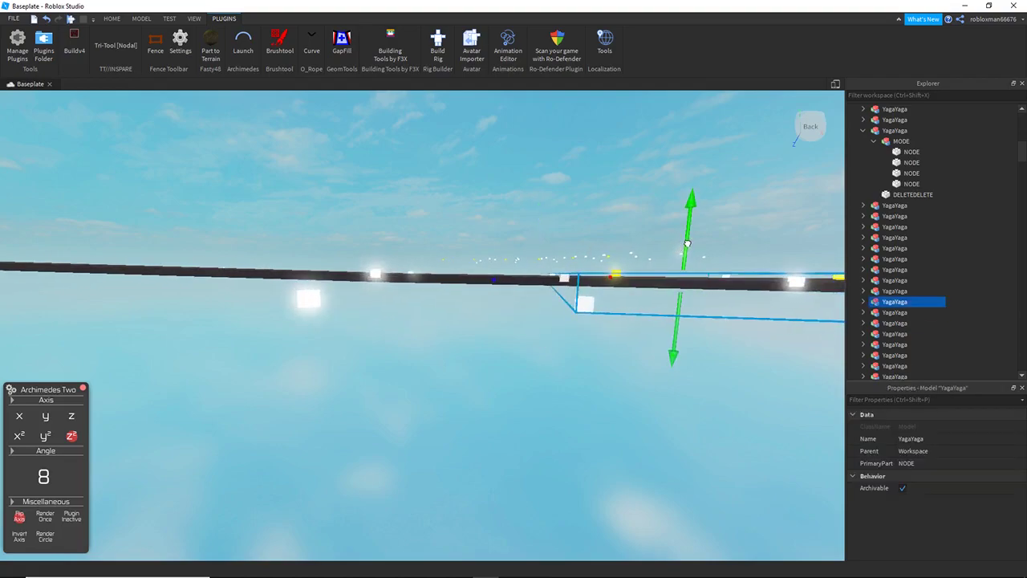
# Step: Adjust the height of the YagaYaga model near the paved road's open end and clear the selection
pyautogui.click(548, 383)
pyautogui.press('e')
pyautogui.moveTo(548, 383); pyautogui.dragTo(360, 324, button='right')
pyautogui.press('w')
pyautogui.press('q')
pyautogui.press('q')
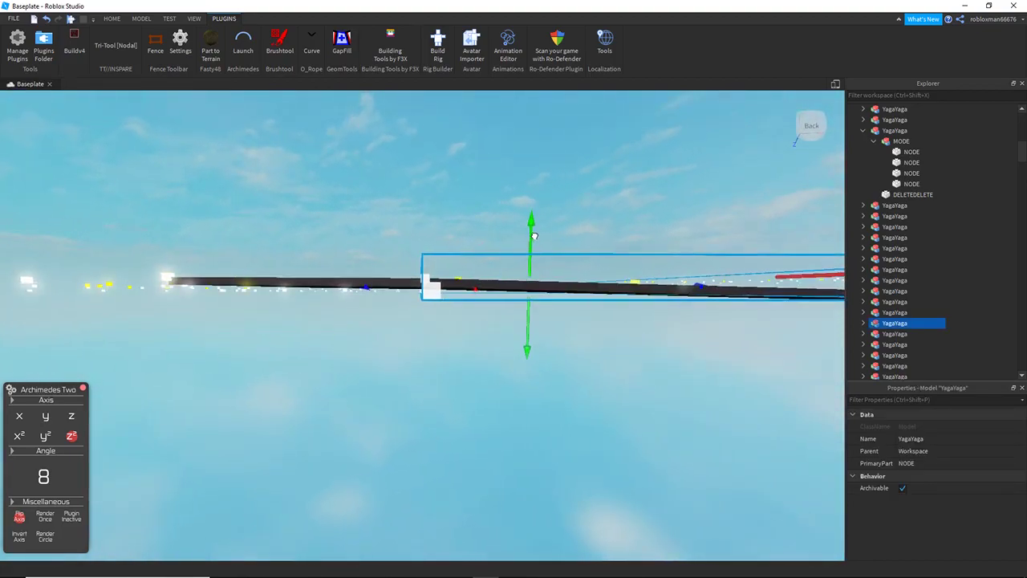
pyautogui.click(462, 215)
pyautogui.press('e')
pyautogui.moveTo(461, 215); pyautogui.dragTo(446, 279, button='right')
pyautogui.press('a')
pyautogui.press('e')
# Step: Create Tri-Tool triangles joining the road's open end to the next pair of nodes, and close the tool
pyautogui.click(117, 49)
pyautogui.click(93, 272)
pyautogui.press('e')
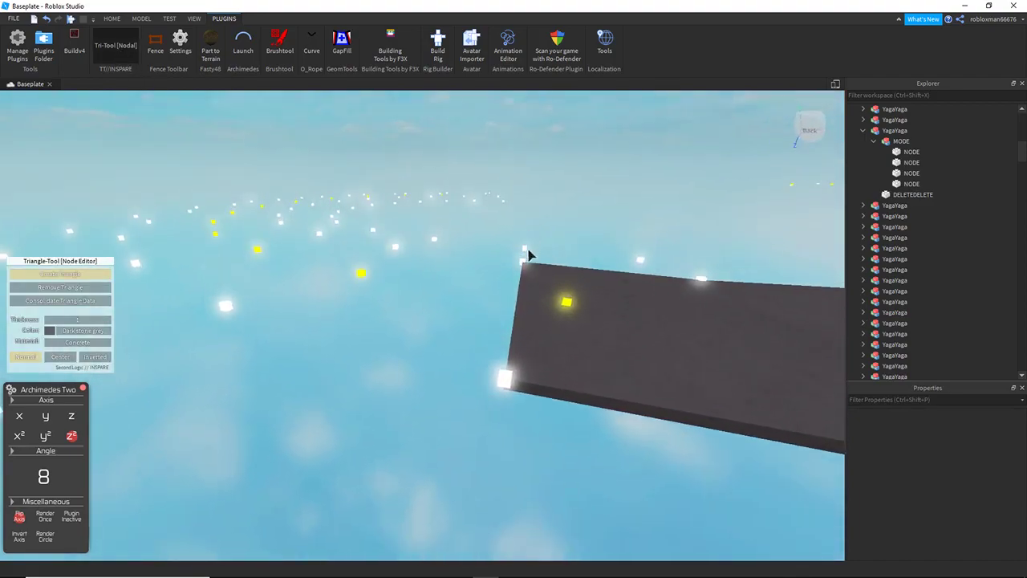
pyautogui.click(228, 307)
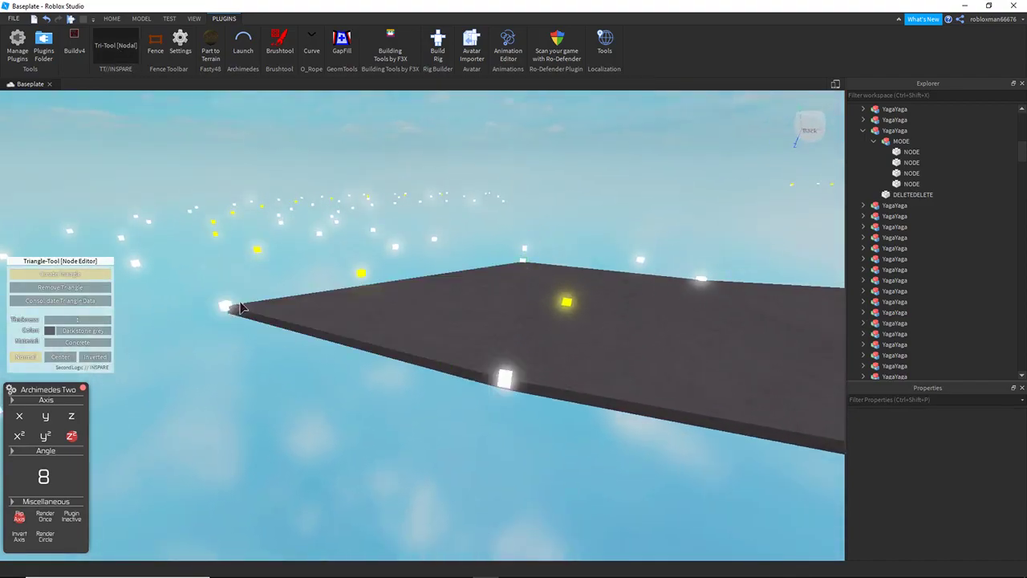
pyautogui.click(523, 264)
pyautogui.press('q')
pyautogui.click(116, 48)
# Step: Adjust the height of the next YagaYaga model along the newly paved section and deselect it
pyautogui.moveTo(385, 195); pyautogui.dragTo(388, 193, button='right')
pyautogui.press('w')
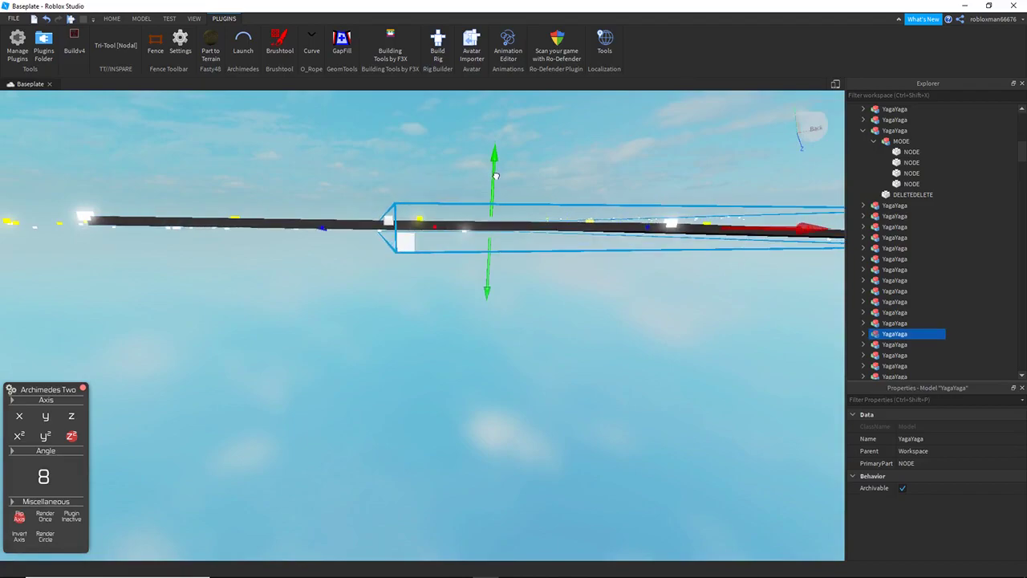
pyautogui.click(440, 177)
pyautogui.press('e')
pyautogui.moveTo(440, 176); pyautogui.dragTo(443, 175, button='right')
pyautogui.press('s')
pyautogui.press('w')
pyautogui.press('w')
pyautogui.press('e')
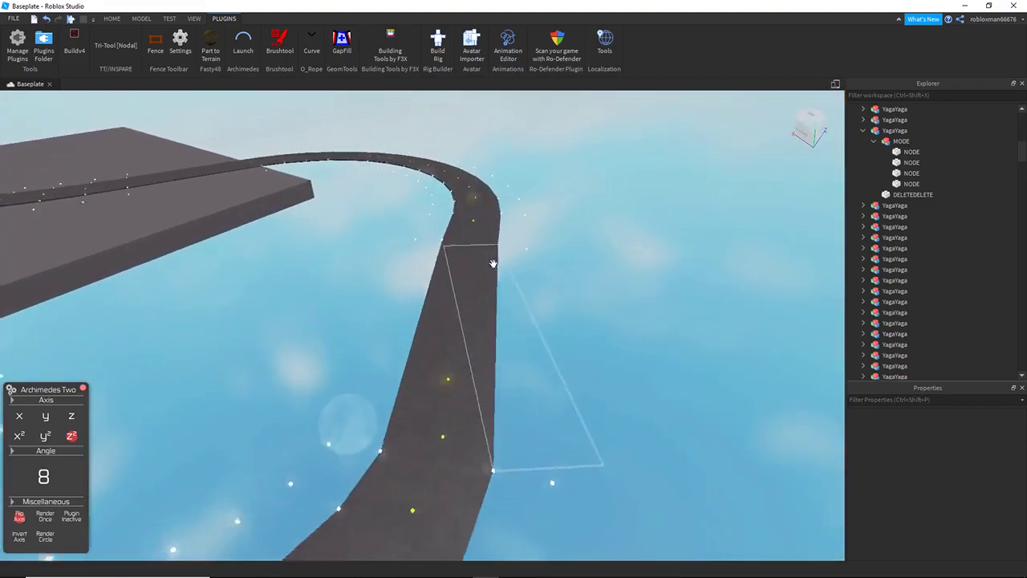
# Step: Select the YagaYaga model crossing the long straight, adjust it sideways and review the whole road layout
pyautogui.moveTo(493, 298); pyautogui.dragTo(523, 291, button='right')
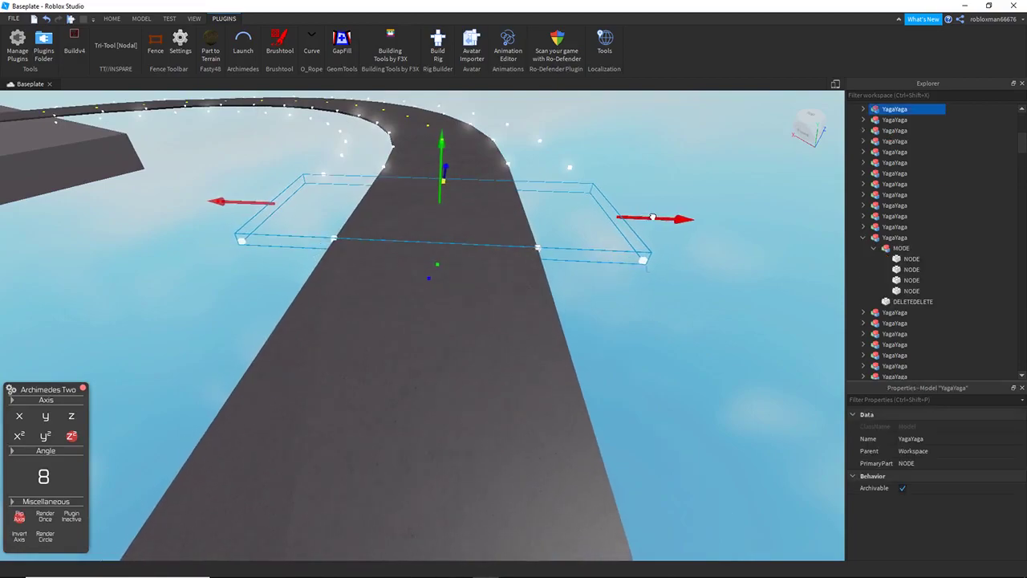
pyautogui.click(657, 170)
pyautogui.press('d')
pyautogui.moveTo(656, 168); pyautogui.dragTo(658, 169, button='right')
pyautogui.press('q')
pyautogui.press('s')
pyautogui.press('q')
pyautogui.press('e')
pyautogui.moveTo(607, 216); pyautogui.dragTo(541, 219, button='right')
pyautogui.press('e')
pyautogui.scroll(8, 531, 202)
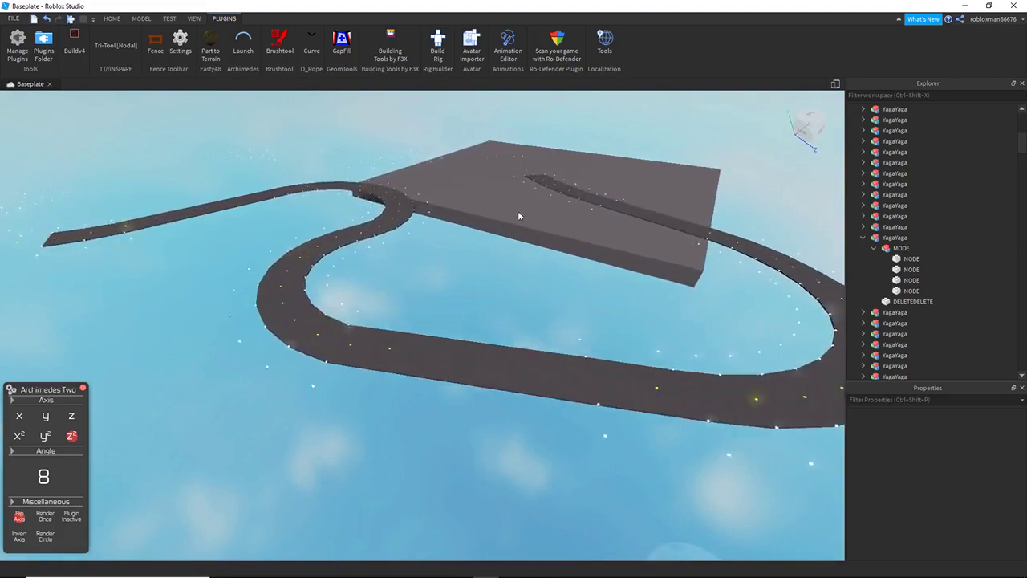
# Step: Open the Toolbox, search My Models for "s12" and insert the s12.5 car
pyautogui.click(194, 17)
pyautogui.click(95, 58)
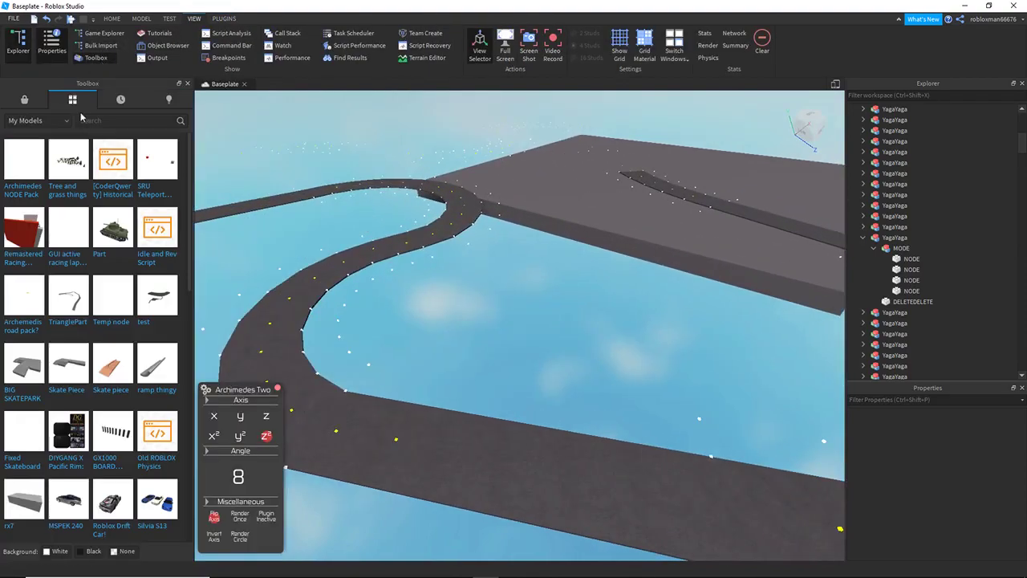
pyautogui.write('s12')
pyautogui.press('Return')
pyautogui.moveTo(366, 235); pyautogui.dragTo(385, 236, button='right')
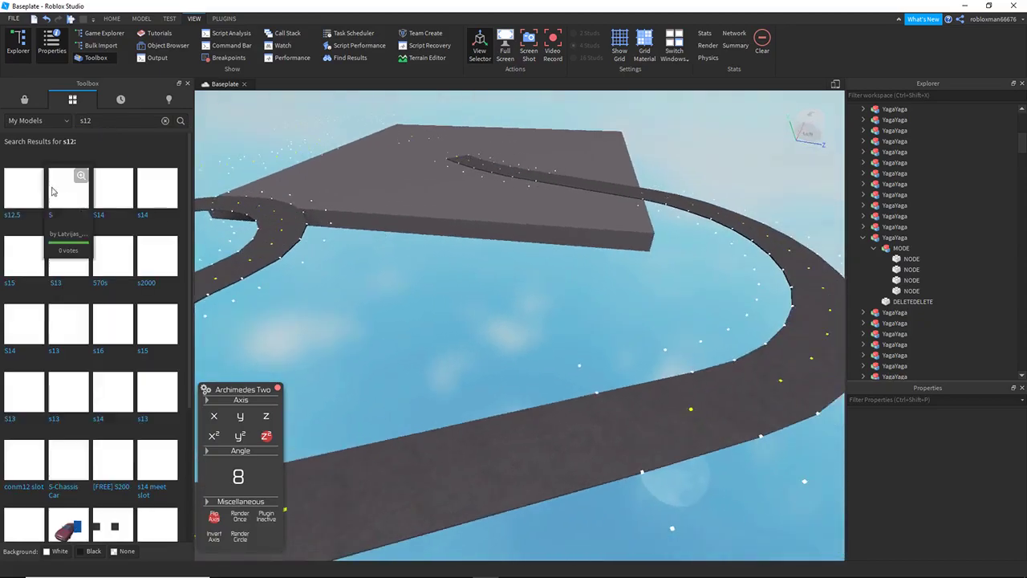
pyautogui.click(24, 189)
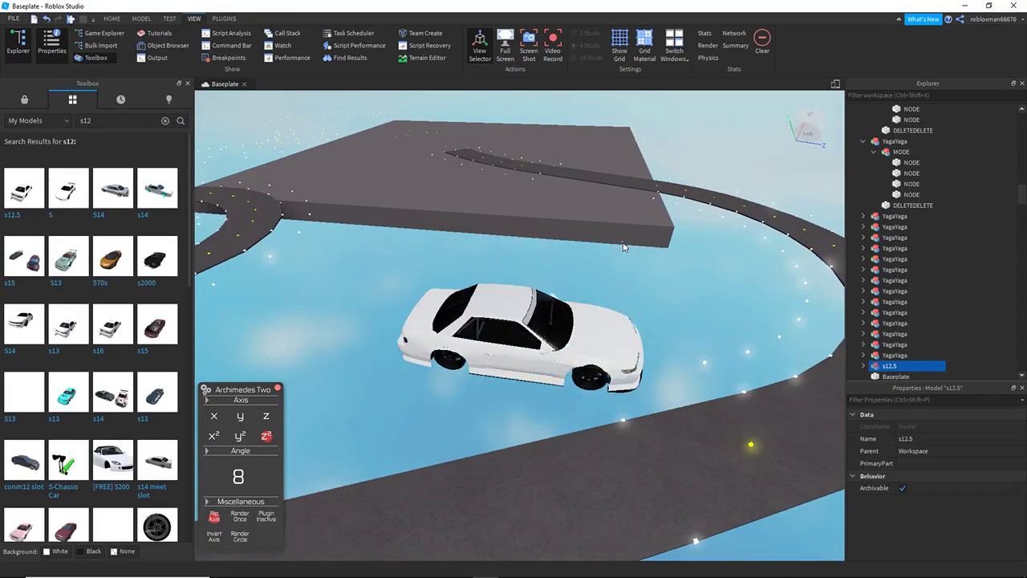
# Step: Place the s12.5 car on the straight section of the concrete road and deselect it
pyautogui.moveTo(656, 495); pyautogui.dragTo(658, 493)
pyautogui.press('d')
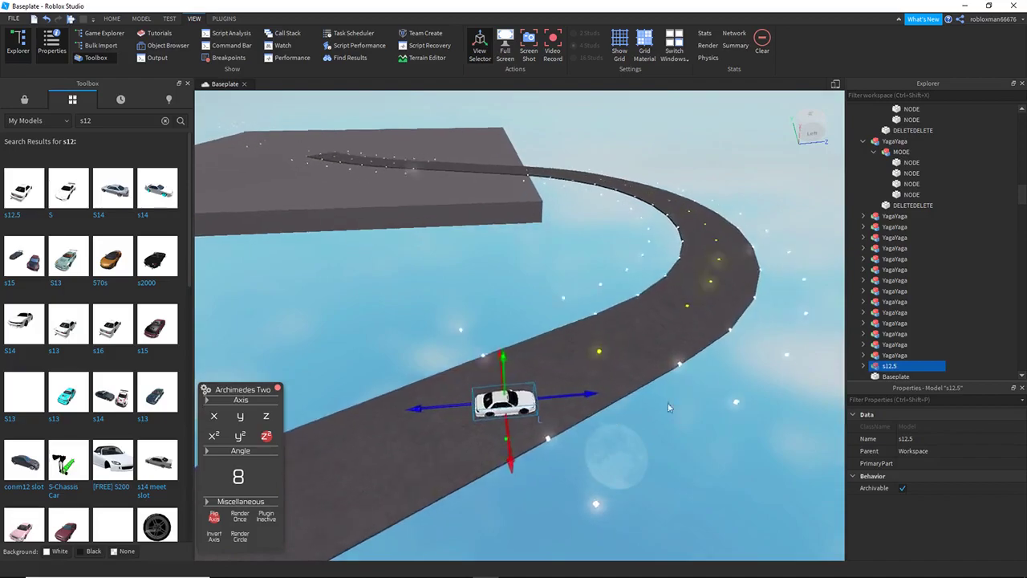
pyautogui.moveTo(677, 344); pyautogui.dragTo(676, 344, button='right')
pyautogui.press('d')
pyautogui.click(598, 248)
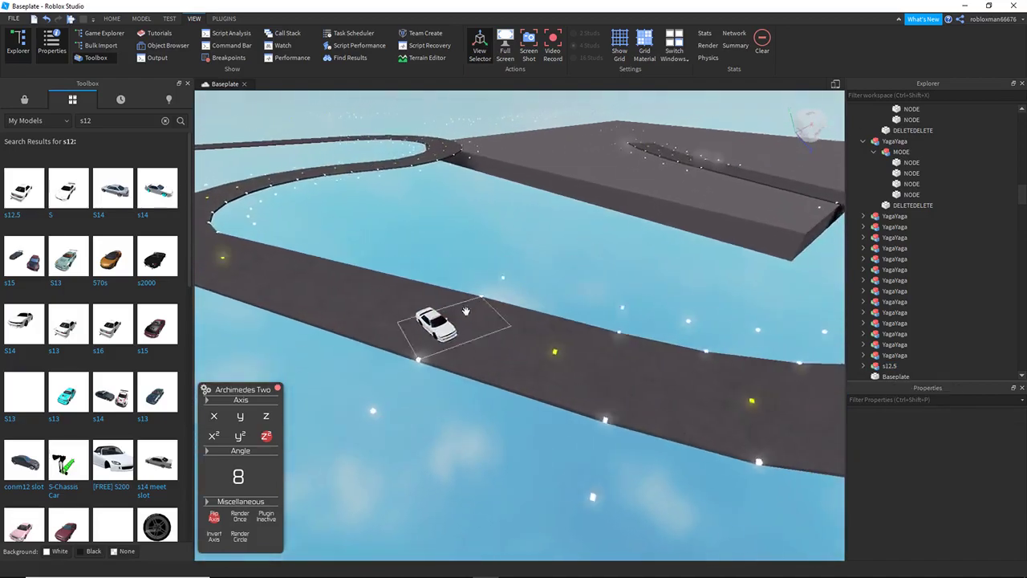
# Step: Move the s12.5 car along the straight road section to the bend to compare its scale
pyautogui.moveTo(438, 329); pyautogui.dragTo(605, 190)
pyautogui.press('d')
pyautogui.press('e')
pyautogui.moveTo(605, 190); pyautogui.dragTo(606, 190, button='right')
pyautogui.moveTo(606, 190); pyautogui.dragTo(573, 167)
pyautogui.moveTo(573, 167); pyautogui.dragTo(573, 167, button='right')
pyautogui.moveTo(573, 167); pyautogui.dragTo(537, 176)
pyautogui.press('w')
pyautogui.click(565, 190)
pyautogui.press('w')
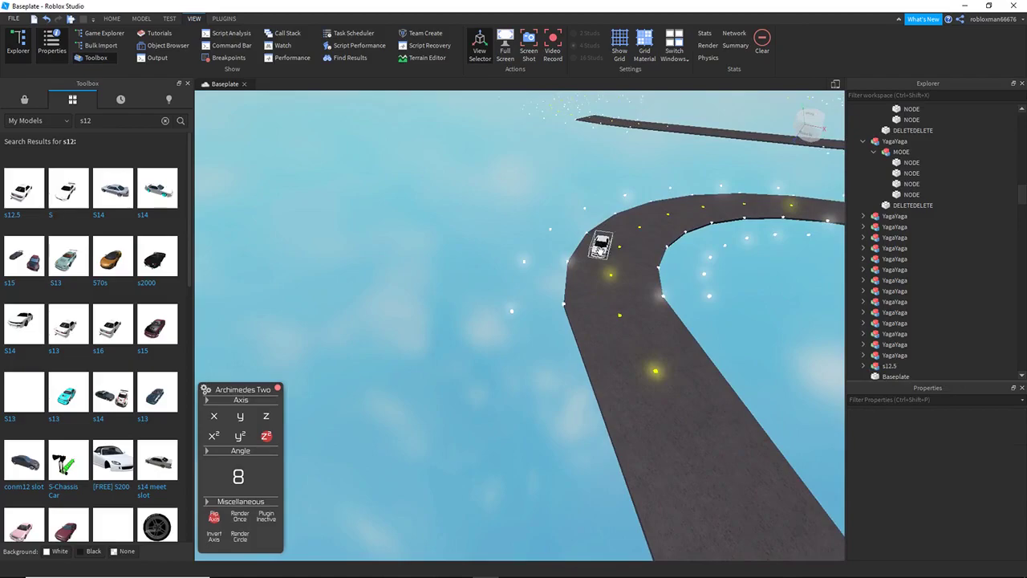
# Step: Move the s12.5 car around the bend and along the road onto the baseplate
pyautogui.moveTo(599, 250); pyautogui.dragTo(616, 211)
pyautogui.press('w')
pyautogui.moveTo(617, 211); pyautogui.dragTo(614, 211, button='right')
pyautogui.moveTo(617, 212); pyautogui.dragTo(619, 186)
pyautogui.moveTo(619, 186); pyautogui.dragTo(592, 178, button='right')
pyautogui.moveTo(618, 186); pyautogui.dragTo(626, 211)
pyautogui.press('w')
pyautogui.press('w')
pyautogui.moveTo(631, 213); pyautogui.dragTo(626, 211, button='right')
pyautogui.moveTo(626, 211); pyautogui.dragTo(666, 196)
pyautogui.moveTo(651, 163); pyautogui.dragTo(667, 196, button='right')
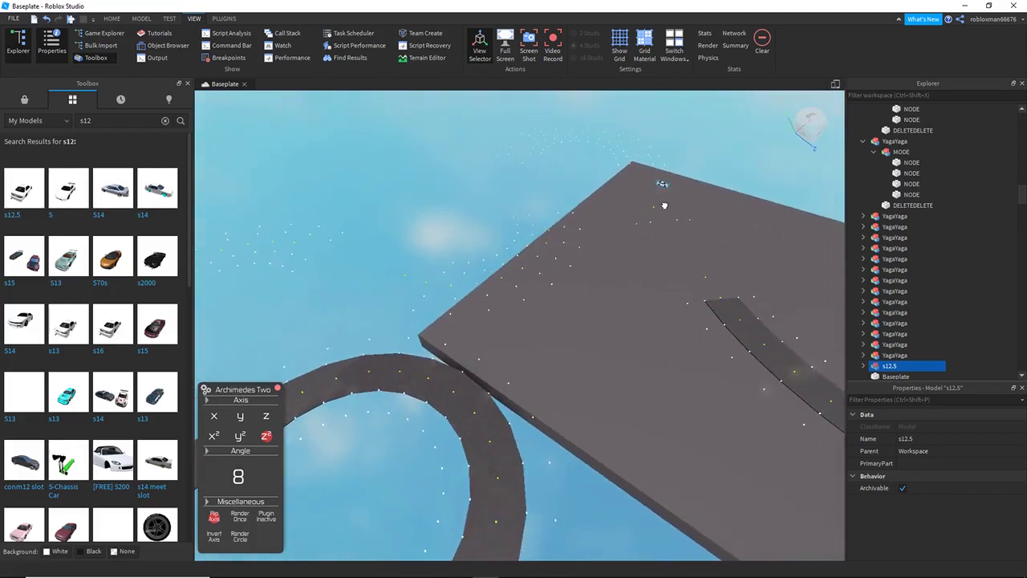
# Step: Delete the s12.5 car and close the Toolbox
pyautogui.press('Delete')
pyautogui.moveTo(625, 312); pyautogui.dragTo(520, 313, button='right')
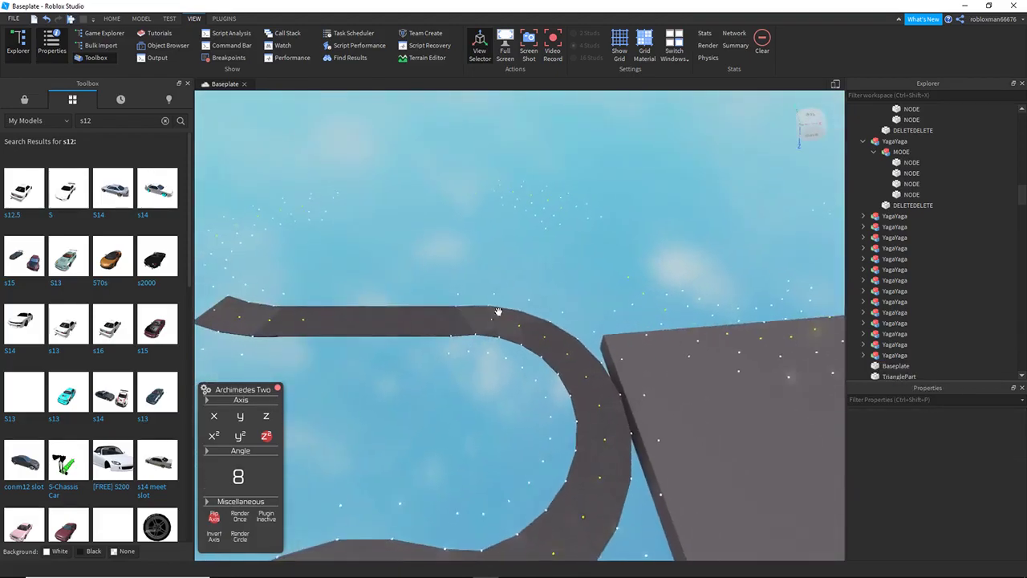
pyautogui.press('w')
pyautogui.click(187, 84)
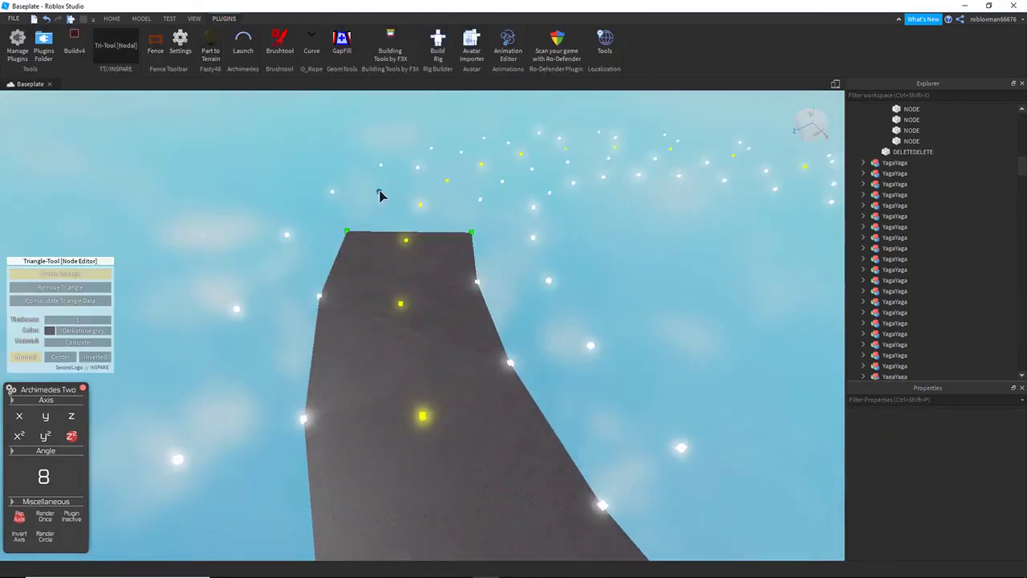
# Step: Create further Concrete triangles between the node pairs ahead of the road's open end with Tri-Tool
pyautogui.click(382, 193)
pyautogui.click(480, 229)
pyautogui.click(321, 390)
pyautogui.click(322, 219)
pyautogui.click(572, 198)
pyautogui.click(674, 257)
pyautogui.click(323, 389)
pyautogui.click(572, 199)
pyautogui.click(322, 219)
pyautogui.click(572, 198)
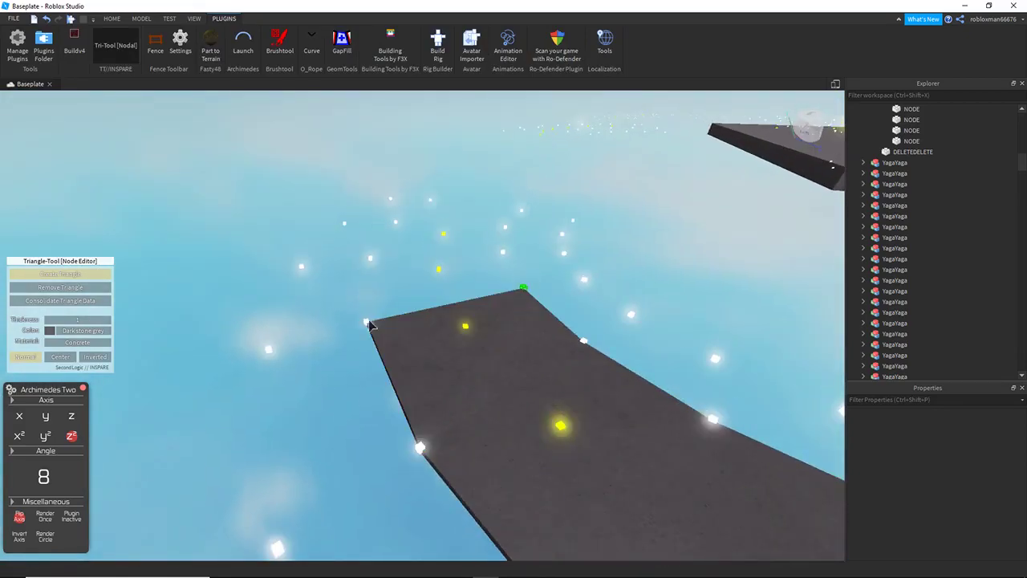
# Step: Continue the triangle surface through the next node pairs around the bend toward the baseplate
pyautogui.click(370, 258)
pyautogui.click(504, 254)
pyautogui.press('w')
pyautogui.click(530, 280)
pyautogui.click(340, 267)
pyautogui.click(405, 218)
pyautogui.press('w')
pyautogui.click(572, 381)
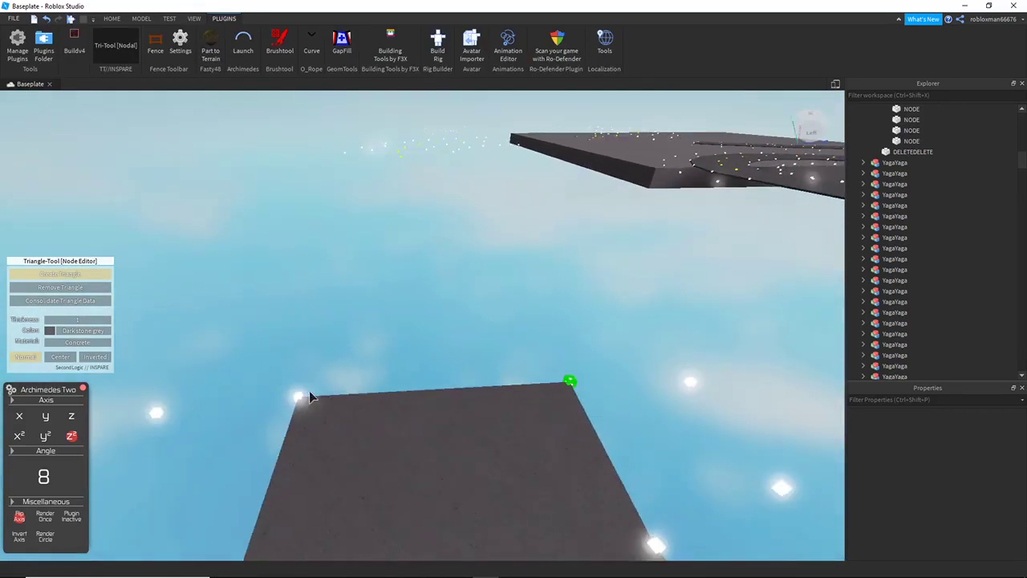
# Step: Delete the surplus node group ahead of the road's open end
pyautogui.moveTo(290, 199); pyautogui.dragTo(447, 171, button='right')
pyautogui.hotkey('ctrl', '2')
pyautogui.click(447, 171)
pyautogui.press('Delete')
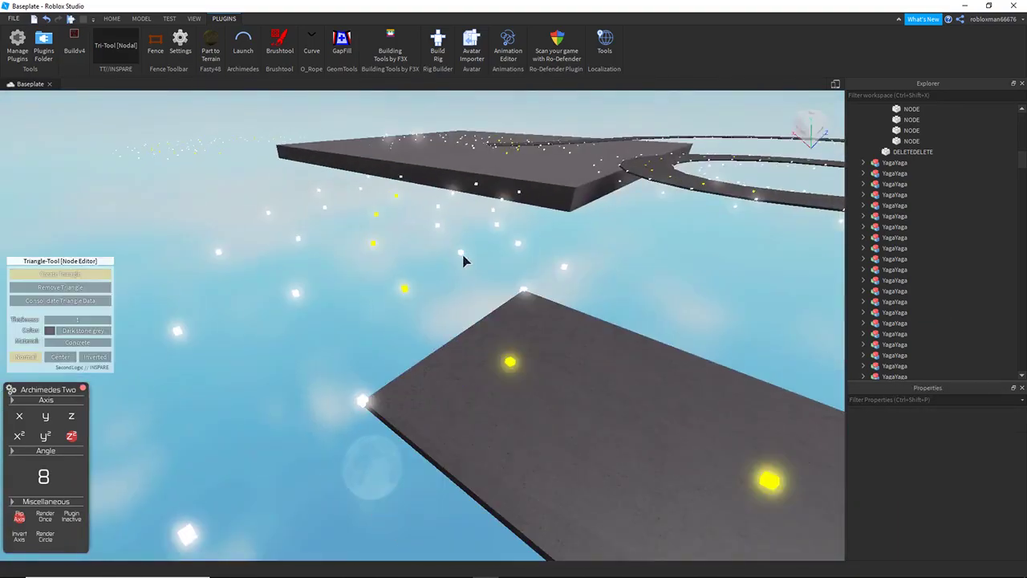
# Step: Create Concrete triangles from the road's open end across the next node pairs with Tri-Tool
pyautogui.click(461, 257)
pyautogui.moveTo(450, 263); pyautogui.dragTo(437, 321, button='right')
pyautogui.click(736, 310)
pyautogui.click(635, 206)
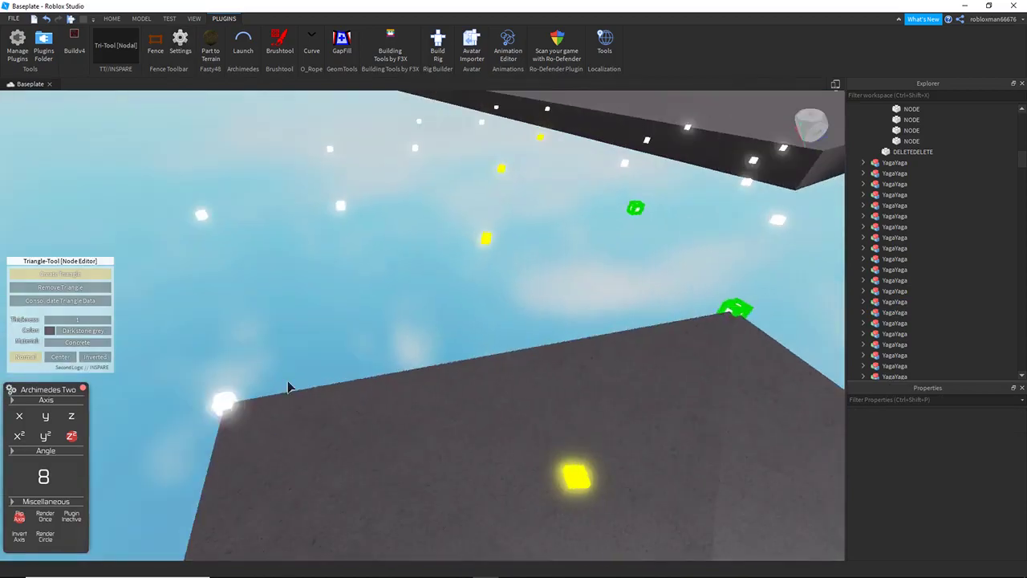
pyautogui.click(225, 401)
pyautogui.click(342, 207)
pyautogui.moveTo(543, 233); pyautogui.dragTo(543, 220, button='right')
pyautogui.click(306, 285)
pyautogui.click(388, 209)
pyautogui.click(605, 224)
# Step: Delete another surplus node group just ahead of the newly surfaced stretch
pyautogui.moveTo(610, 226); pyautogui.dragTo(474, 350, button='right')
pyautogui.click(490, 218)
pyautogui.press('Delete')
# Step: Resume triangle creation with Tri-Tool and fill the gap between the node pairs next to the road end
pyautogui.click(116, 48)
pyautogui.click(60, 273)
pyautogui.click(320, 270)
pyautogui.click(505, 271)
pyautogui.click(556, 383)
pyautogui.click(555, 383)
# Step: Extend the triangle surface through the following node pairs along the curve
pyautogui.moveTo(321, 241); pyautogui.dragTo(775, 342, button='right')
pyautogui.click(679, 342)
pyautogui.click(332, 206)
pyautogui.click(330, 294)
pyautogui.moveTo(330, 294); pyautogui.dragTo(353, 238, button='right')
pyautogui.click(479, 174)
pyautogui.click(410, 183)
pyautogui.click(353, 239)
pyautogui.click(548, 236)
pyautogui.moveTo(547, 236); pyautogui.dragTo(567, 266, button='right')
# Step: Exit Tri-Tool and delete the surplus YagaYaga model in the road's path
pyautogui.click(115, 46)
pyautogui.click(498, 205)
pyautogui.click(516, 204)
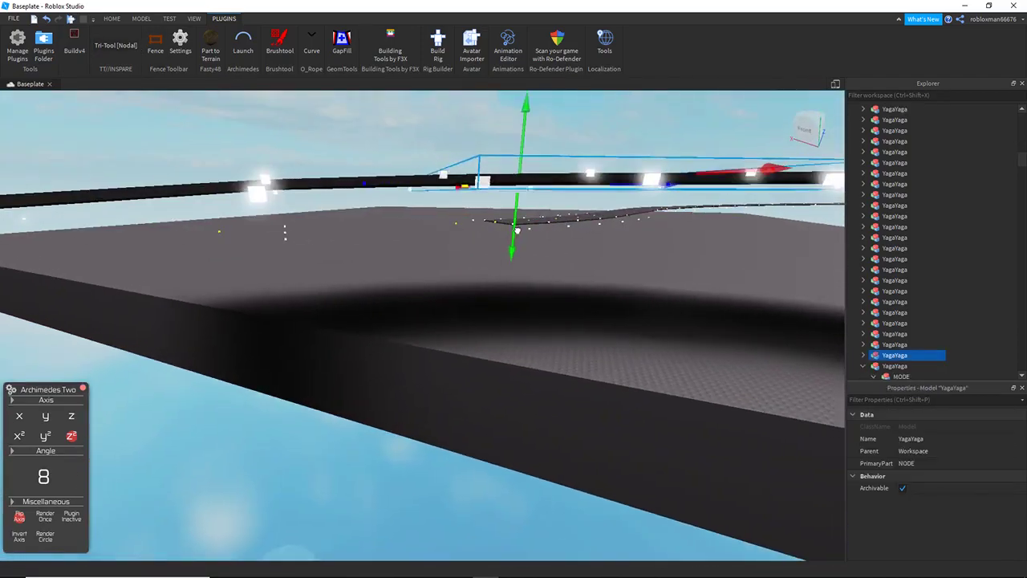
pyautogui.moveTo(516, 229); pyautogui.dragTo(450, 240, button='right')
pyautogui.click(116, 46)
pyautogui.moveTo(413, 310); pyautogui.dragTo(372, 239, button='right')
pyautogui.click(116, 46)
pyautogui.moveTo(418, 265); pyautogui.dragTo(566, 252, button='right')
pyautogui.click(567, 252)
pyautogui.press('Delete')
# Step: Create Concrete triangles between the node pairs on the outer bend beyond the baseplate
pyautogui.moveTo(450, 281); pyautogui.dragTo(381, 338, button='right')
pyautogui.click(116, 45)
pyautogui.click(665, 426)
pyautogui.click(509, 286)
pyautogui.click(334, 396)
pyautogui.click(429, 280)
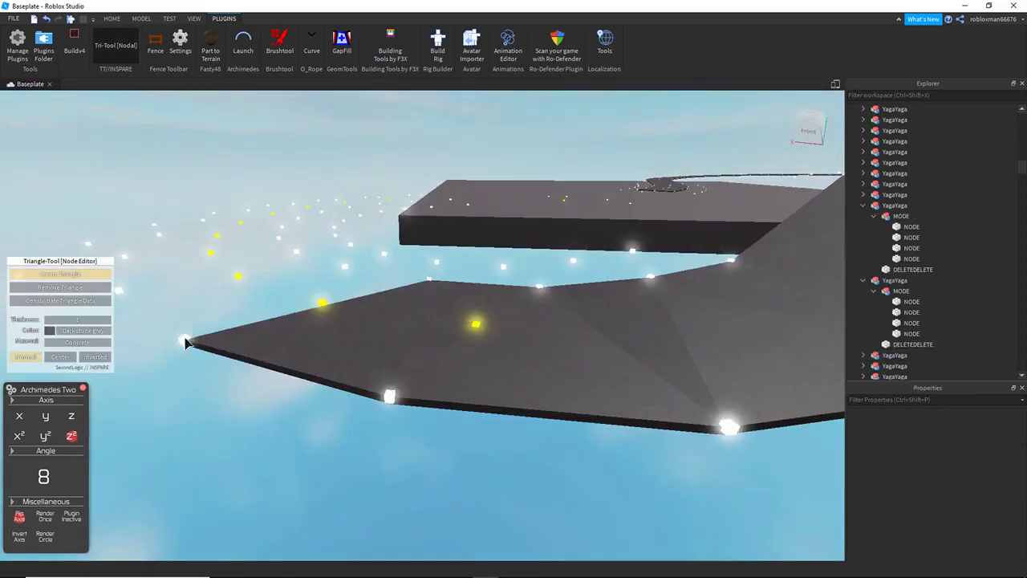
pyautogui.click(183, 340)
# Step: Carry the triangle surface around the bend through the next node pairs facing the baseplate
pyautogui.moveTo(321, 273); pyautogui.dragTo(305, 362, button='right')
pyautogui.click(318, 366)
pyautogui.click(444, 294)
pyautogui.click(319, 307)
pyautogui.moveTo(385, 321); pyautogui.dragTo(409, 342, button='right')
pyautogui.click(631, 232)
pyautogui.click(371, 265)
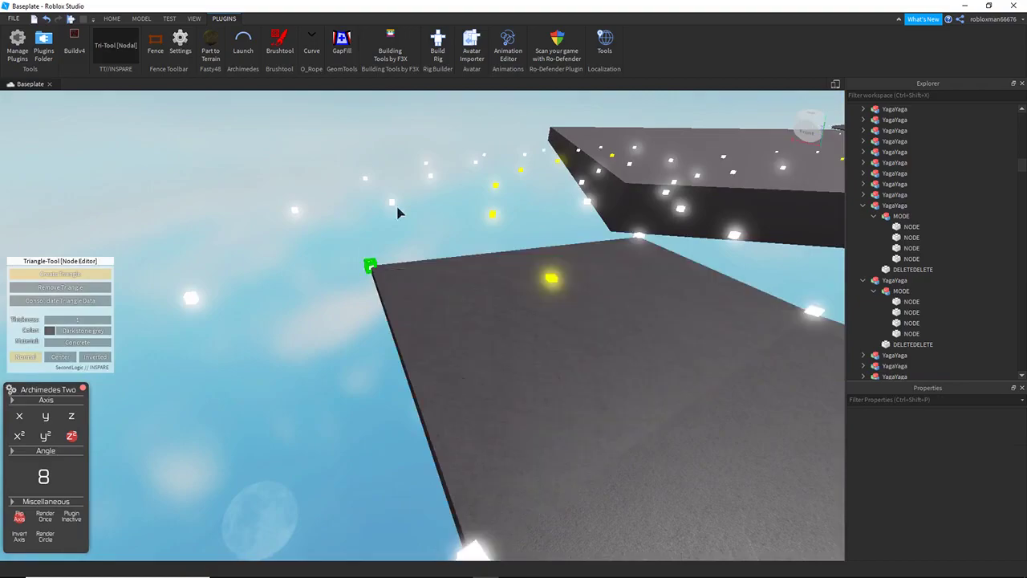
pyautogui.click(545, 193)
# Step: Exit Tri-Tool and delete the surplus node group at the end of the bend
pyautogui.click(121, 53)
pyautogui.moveTo(385, 241); pyautogui.dragTo(423, 371, button='right')
pyautogui.click(369, 266)
pyautogui.press('Delete')
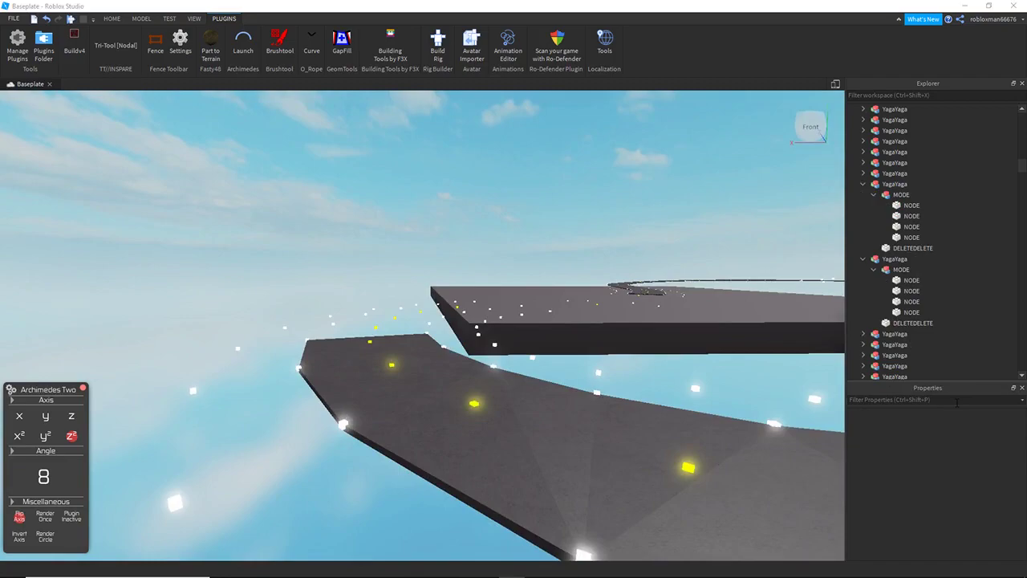
# Step: Create Concrete triangles with Tri-Tool from the bend's end toward the baseplate corner
pyautogui.moveTo(449, 277); pyautogui.dragTo(473, 345, button='right')
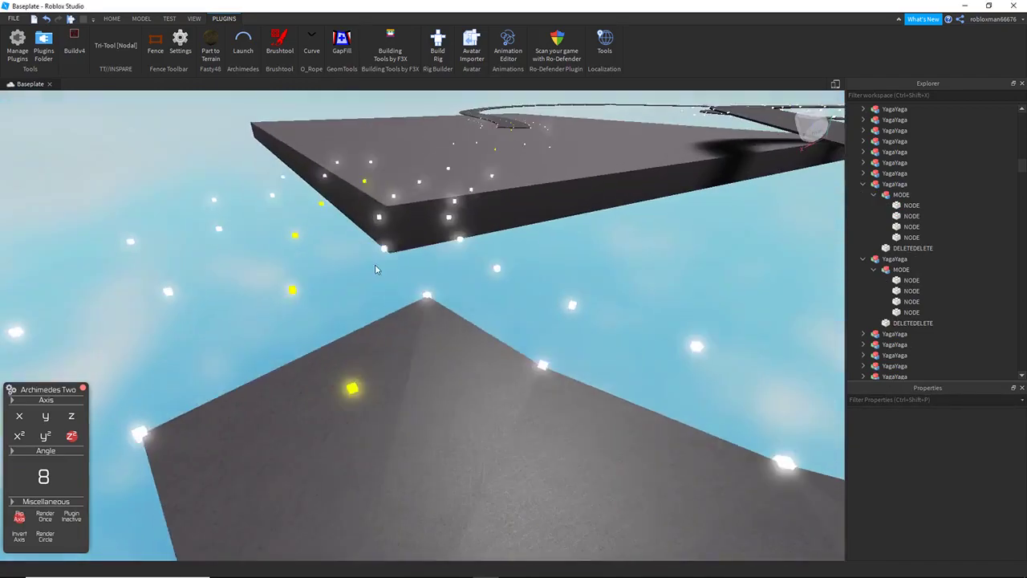
pyautogui.click(116, 47)
pyautogui.click(60, 274)
pyautogui.click(385, 247)
pyautogui.click(425, 297)
pyautogui.click(293, 234)
pyautogui.moveTo(401, 321); pyautogui.dragTo(305, 286, button='right')
pyautogui.click(332, 174)
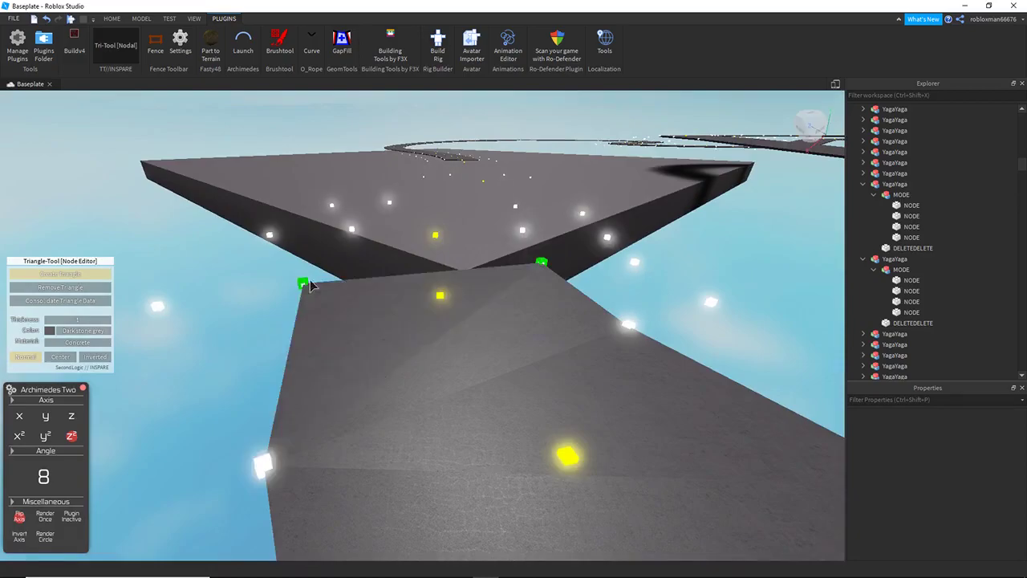
# Step: Close the track loop by joining its end to the road section on the baseplate with triangles, and exit Tri-Tool
pyautogui.click(303, 285)
pyautogui.click(338, 223)
pyautogui.moveTo(337, 223); pyautogui.dragTo(353, 240, button='right')
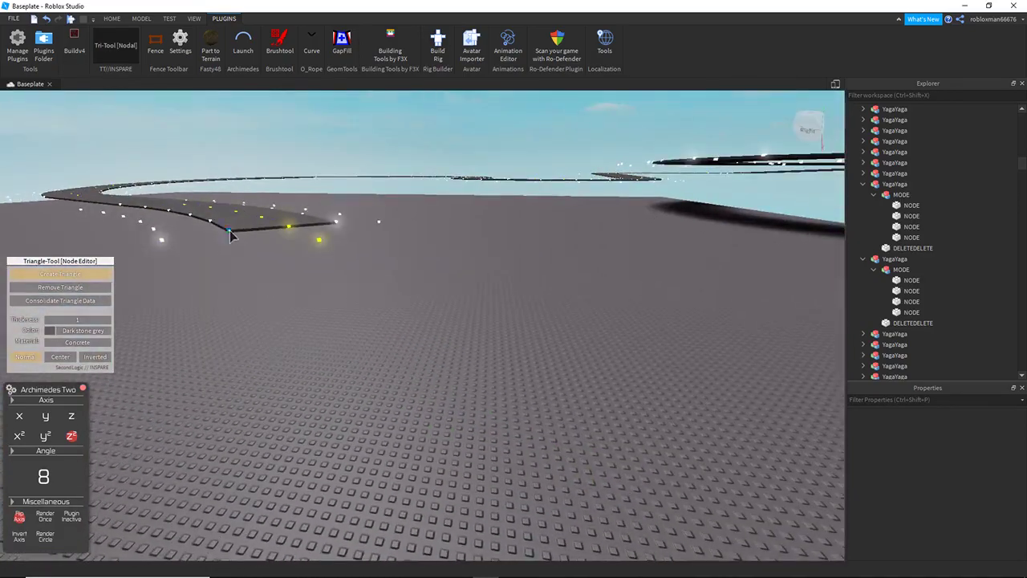
pyautogui.click(343, 257)
pyautogui.click(470, 339)
pyautogui.click(115, 47)
# Step: Examine the closed track from above and along the road across the baseplate
pyautogui.moveTo(481, 272); pyautogui.dragTo(520, 259, button='right')
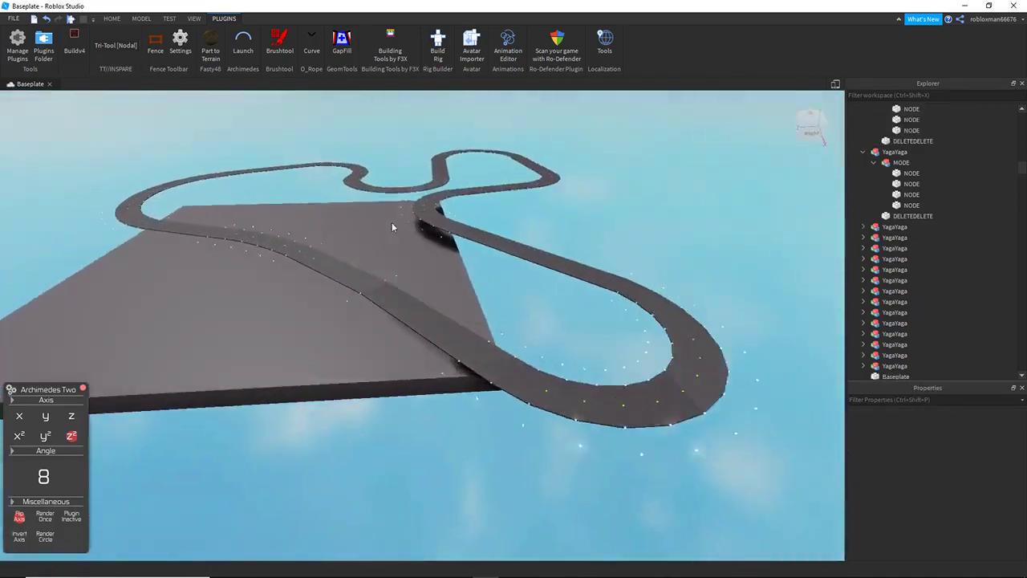
pyautogui.scroll(5, 400, 223)
pyautogui.scroll(6, 599, 333)
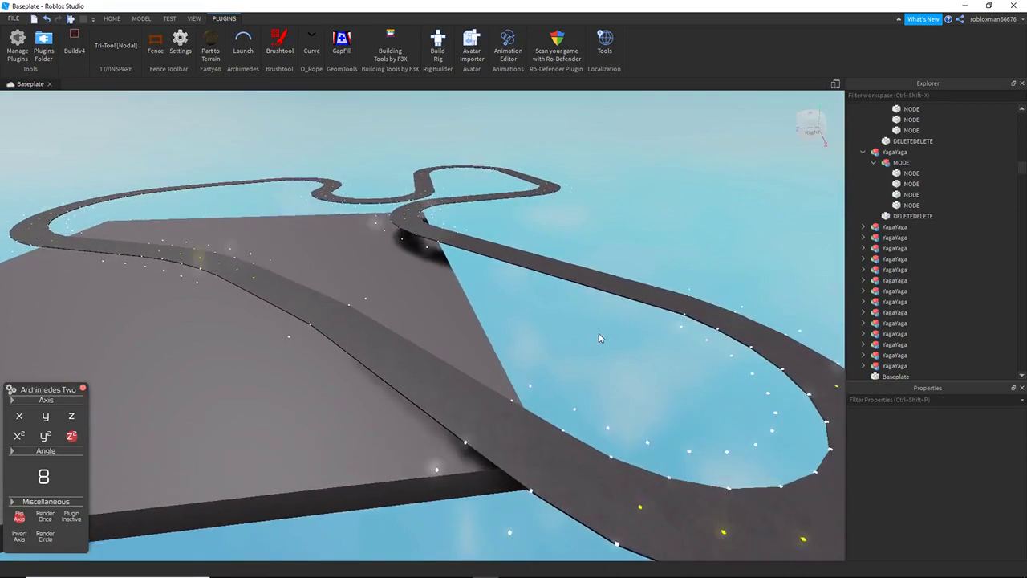
pyautogui.moveTo(498, 316); pyautogui.dragTo(463, 297, button='right')
pyautogui.scroll(3, 463, 298)
pyautogui.scroll(-8, 463, 298)
pyautogui.scroll(-6, 463, 298)
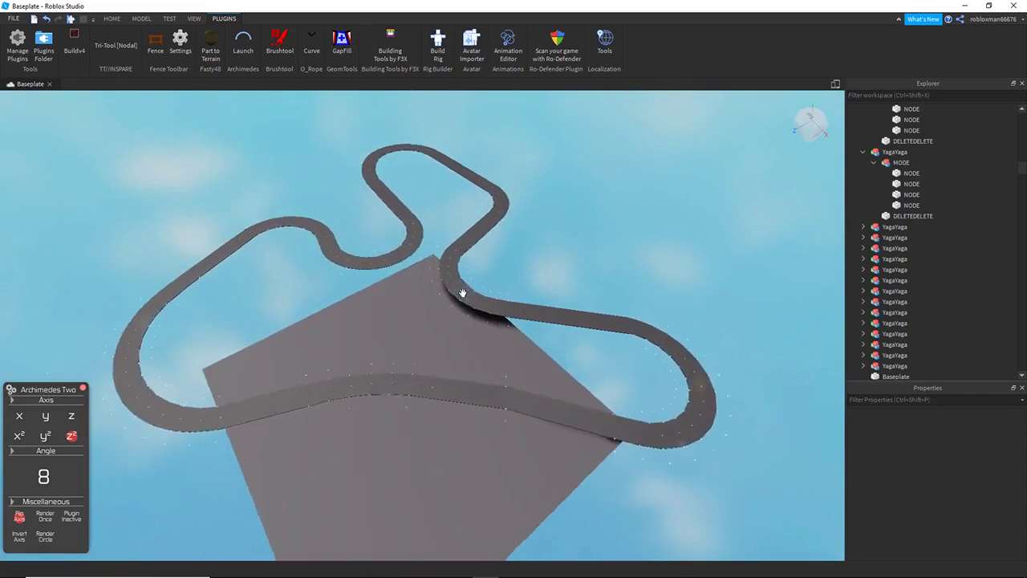
pyautogui.scroll(8, 463, 298)
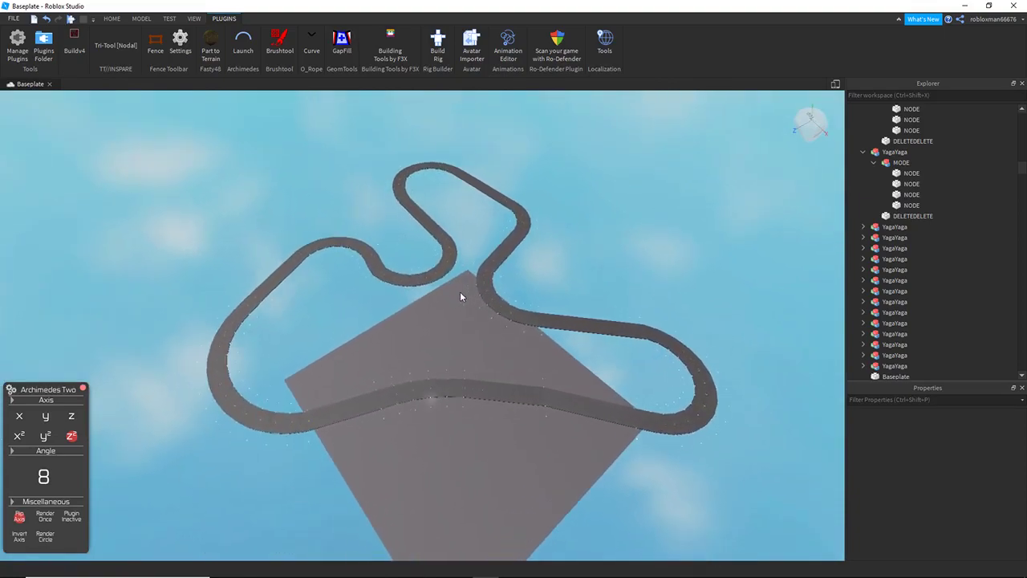
pyautogui.scroll(6, 474, 375)
pyautogui.moveTo(476, 372); pyautogui.dragTo(477, 358, button='right')
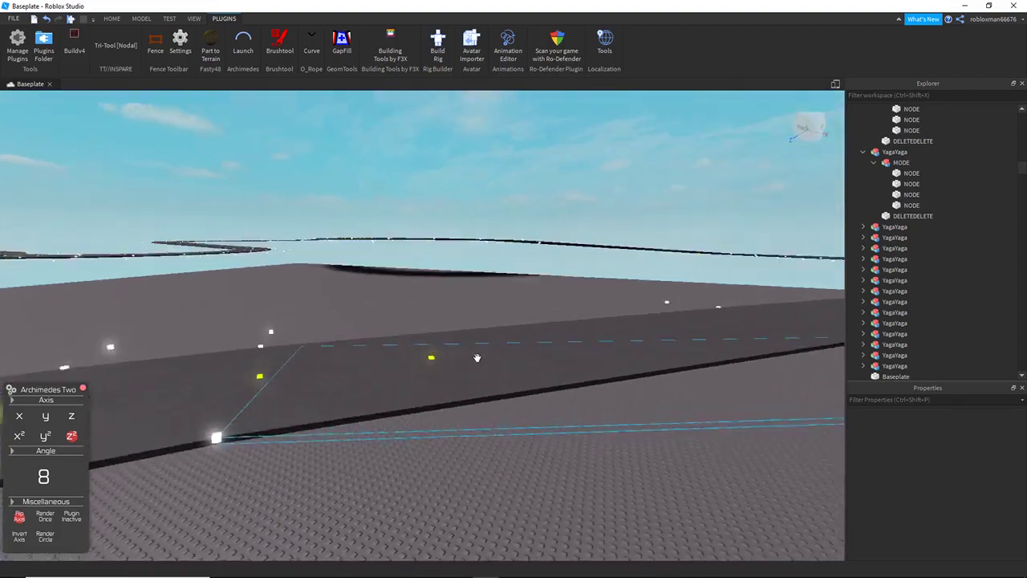
pyautogui.scroll(6, 476, 316)
pyautogui.press('e')
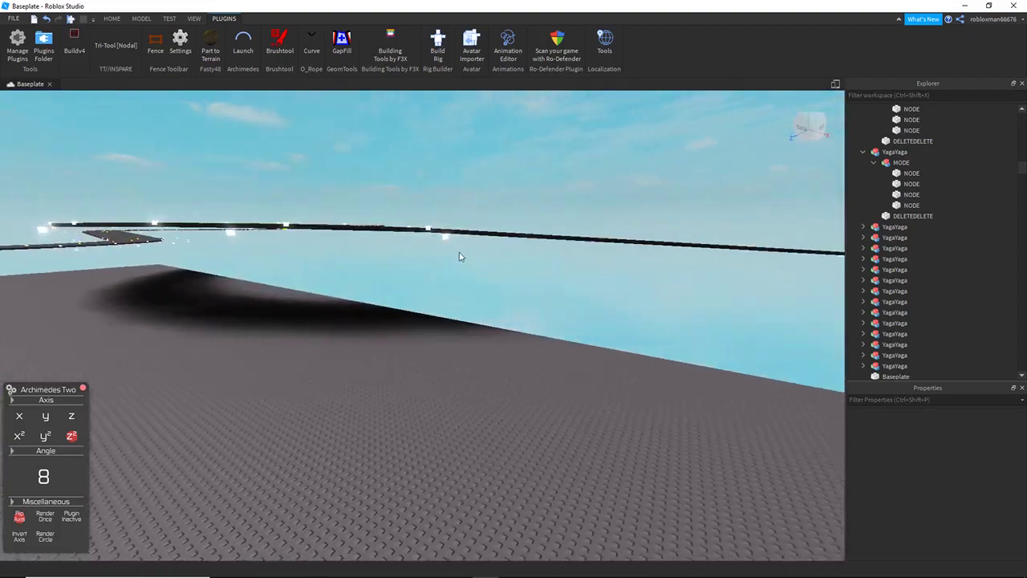
pyautogui.moveTo(451, 245); pyautogui.dragTo(450, 248, button='right')
pyautogui.press('w')
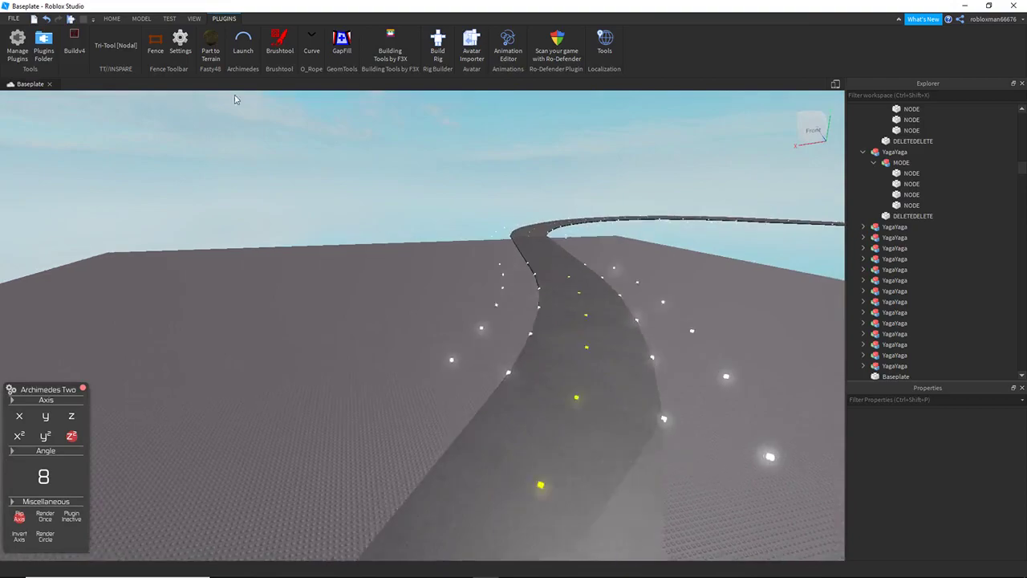
# Step: Insert the s12.5 car from the My Models results in the Toolbox
pyautogui.click(193, 19)
pyautogui.click(95, 57)
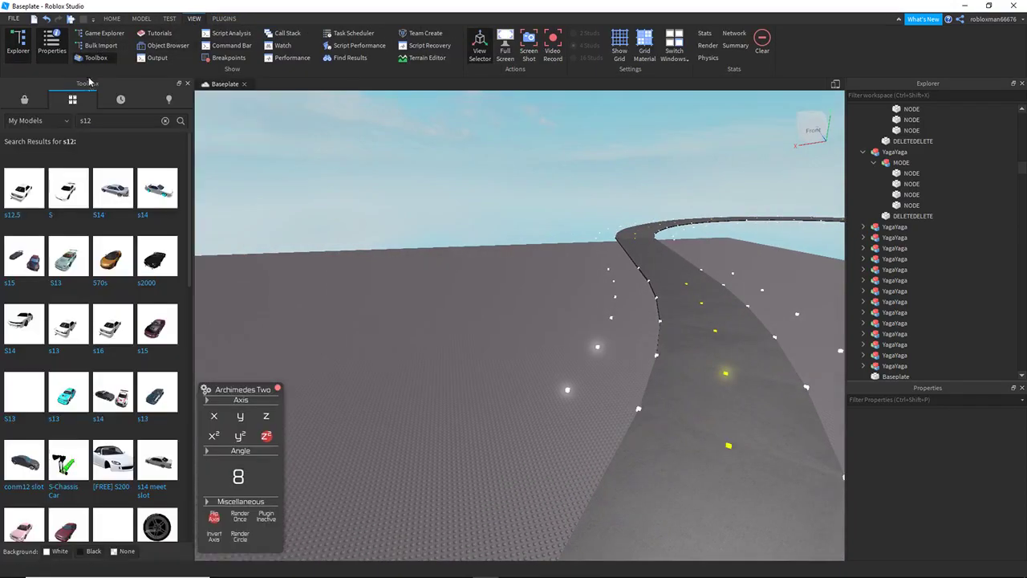
pyautogui.click(29, 201)
pyautogui.moveTo(462, 240); pyautogui.dragTo(464, 243, button='right')
pyautogui.click(464, 241)
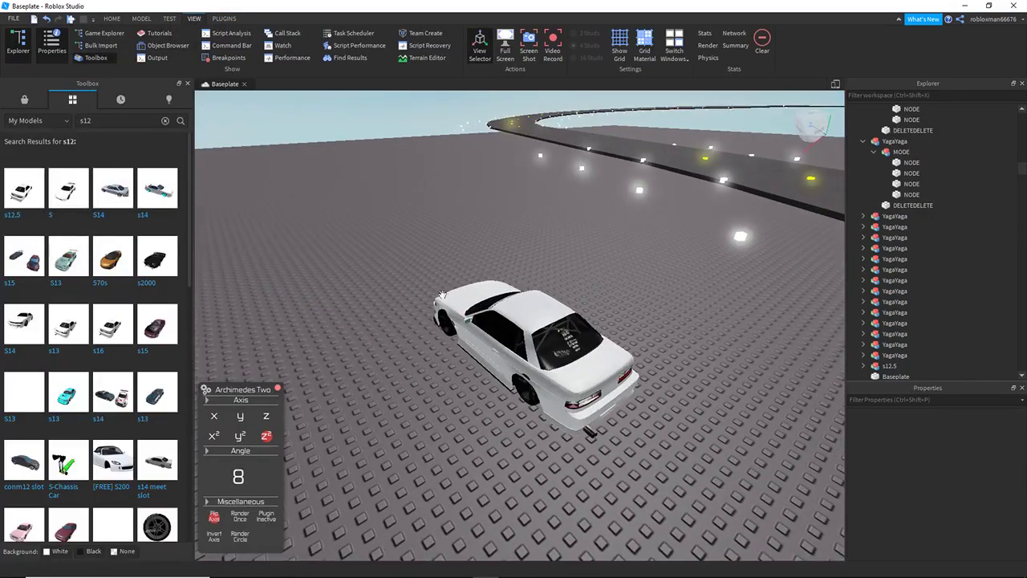
# Step: Move the s12.5 car onto the road surface on the baseplate
pyautogui.click(513, 341)
pyautogui.moveTo(574, 333); pyautogui.dragTo(575, 334, button='right')
pyautogui.click(576, 333)
pyautogui.moveTo(516, 345); pyautogui.dragTo(516, 346, button='right')
pyautogui.click(329, 287)
pyautogui.moveTo(495, 289); pyautogui.dragTo(495, 290, button='right')
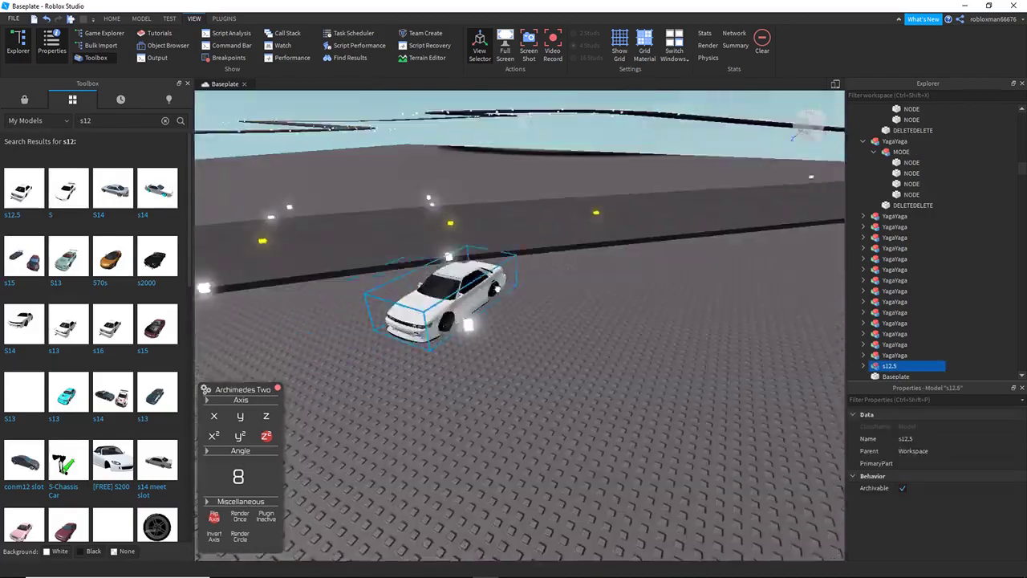
pyautogui.moveTo(417, 301); pyautogui.dragTo(434, 212)
pyautogui.click(477, 333)
pyautogui.moveTo(477, 332); pyautogui.dragTo(477, 333, button='right')
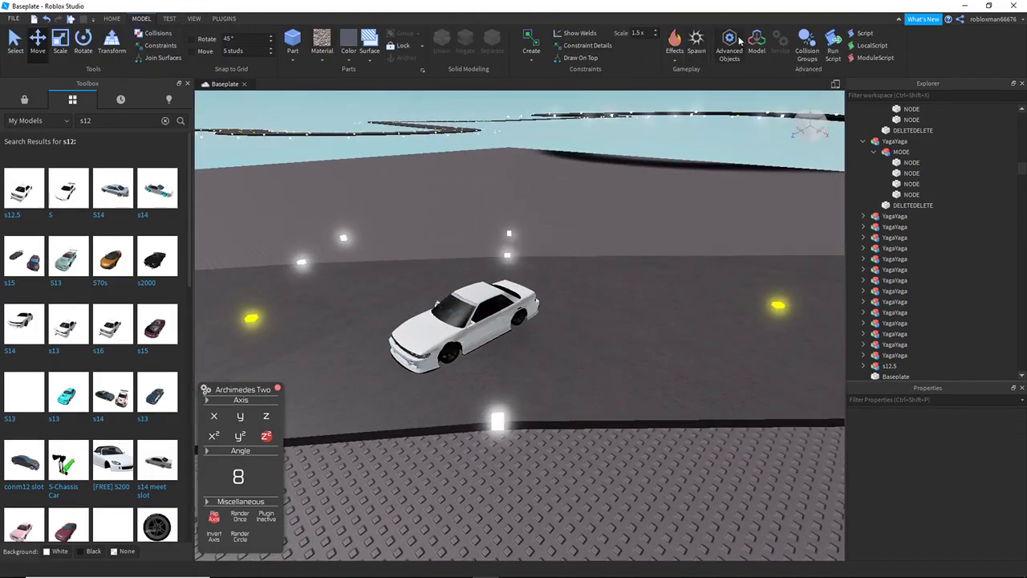
# Step: Place a SpawnLocation on the baseplate beside the car and start a play test
pyautogui.press('s')
pyautogui.moveTo(542, 275); pyautogui.dragTo(536, 487)
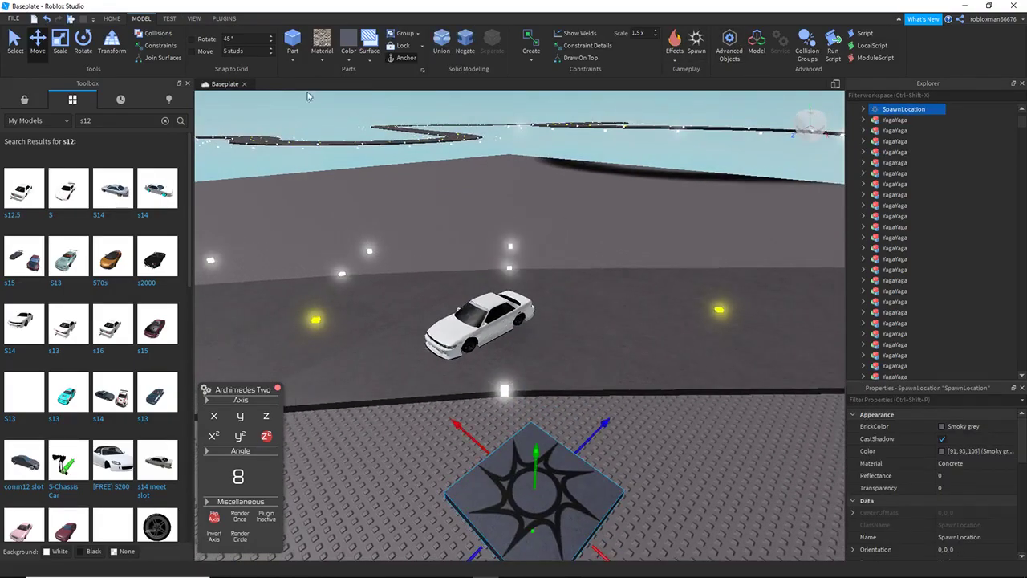
pyautogui.click(70, 18)
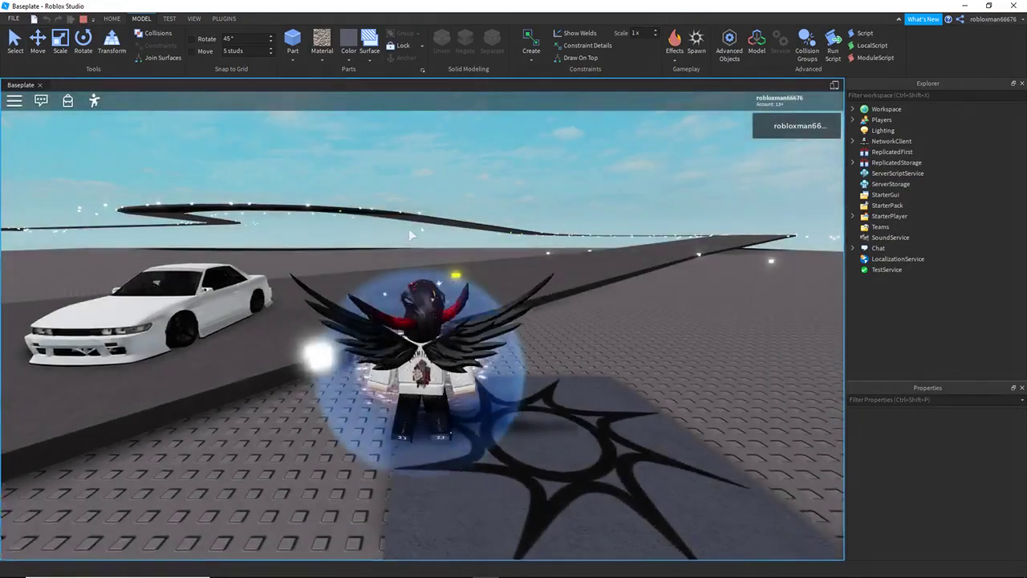
# Step: Get into the s12.5 car and start driving along the road on the baseplate
pyautogui.press('w')
pyautogui.press('1')
pyautogui.moveTo(409, 229); pyautogui.dragTo(491, 183, button='right')
pyautogui.press('space')
pyautogui.press('q')
pyautogui.press('e')
pyautogui.press('w')
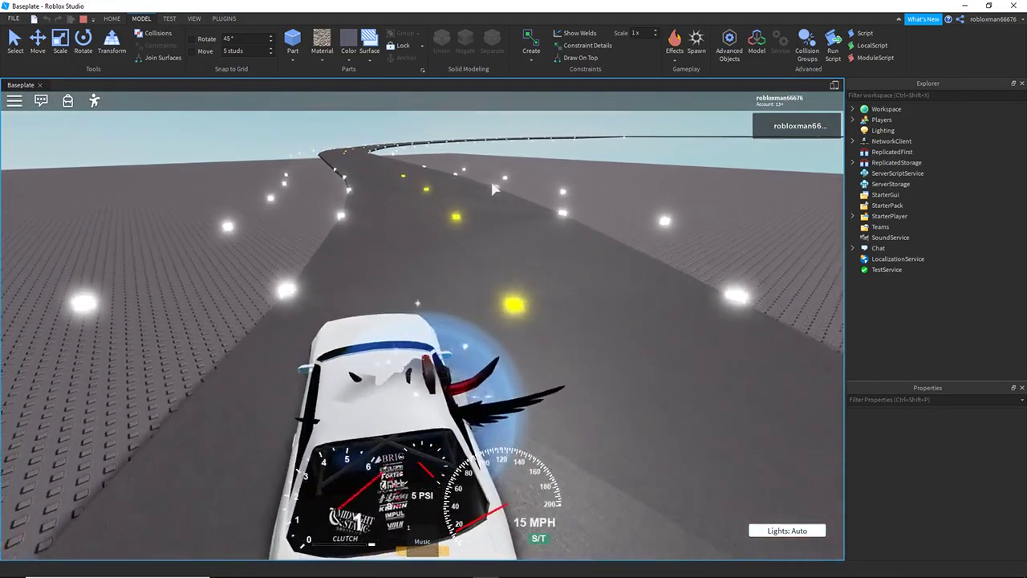
# Step: Test-drive the car off the baseplate and around the first large bend back toward it
pyautogui.press('a')
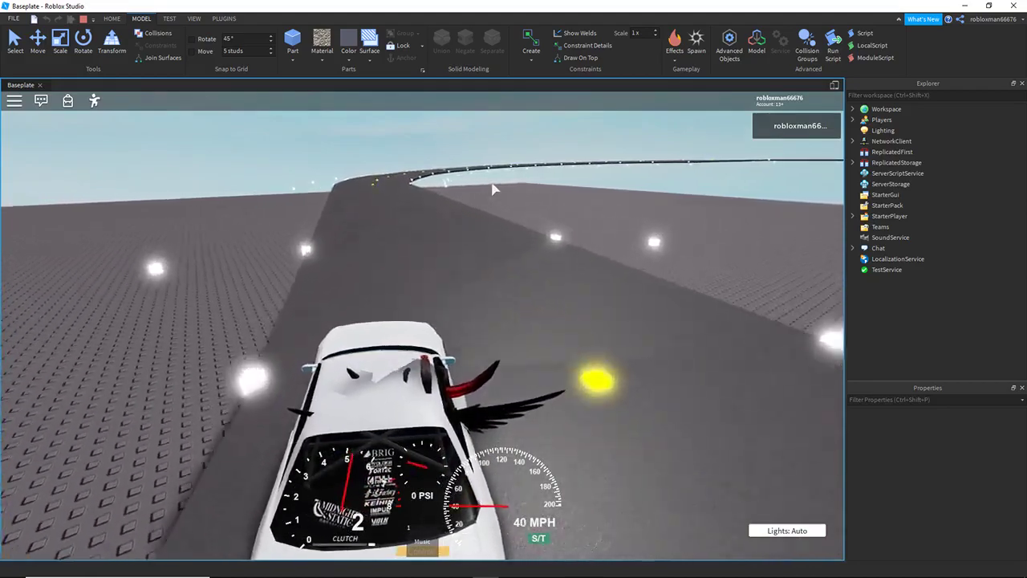
pyautogui.press('w')
pyautogui.press('d')
pyautogui.press('d')
pyautogui.press('w')
pyautogui.press('d')
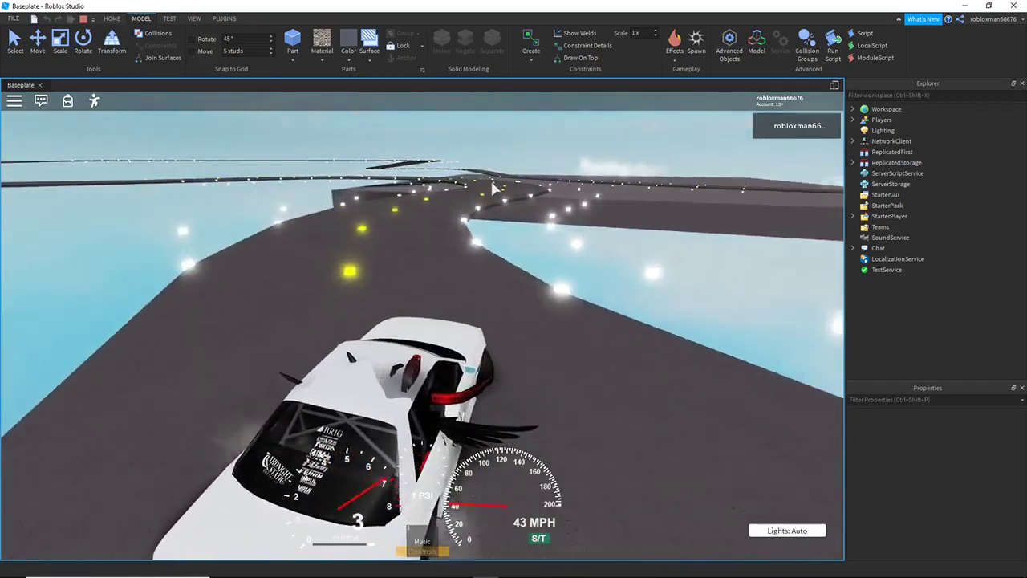
pyautogui.press('a')
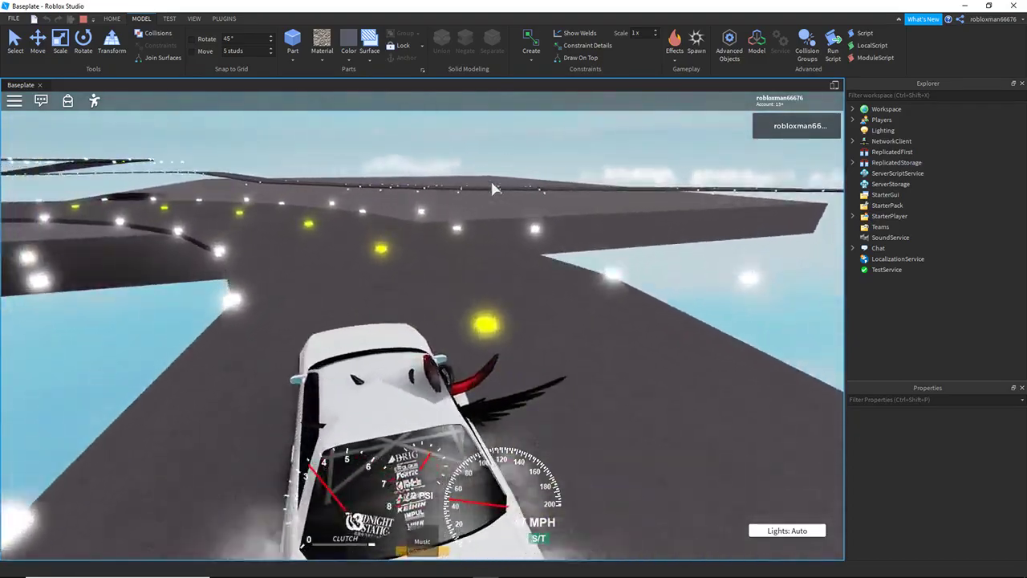
# Step: Drive the car past the baseplate's edge and into the curved section beyond it
pyautogui.press('w')
pyautogui.press('w')
pyautogui.press('a')
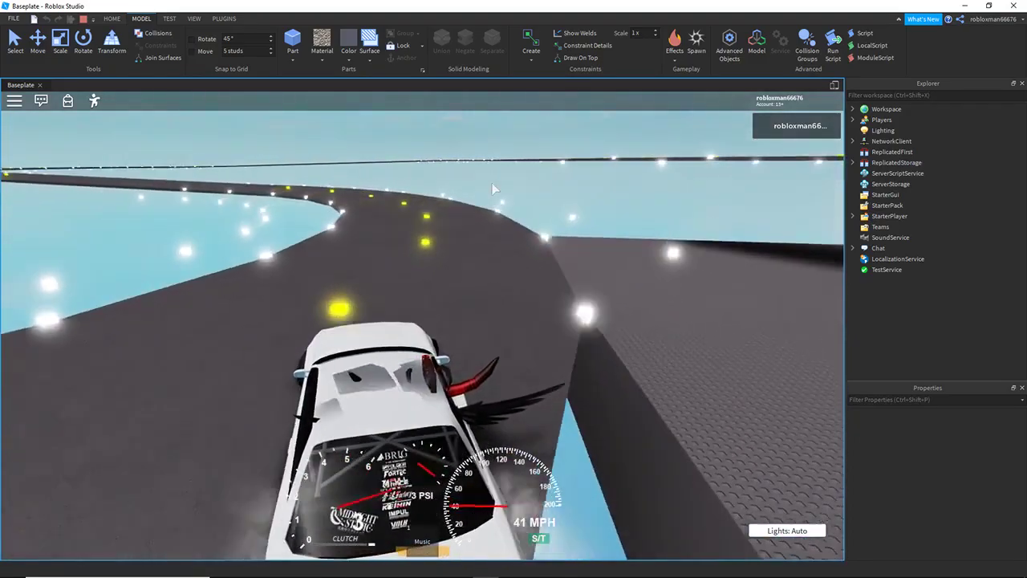
pyautogui.press('w')
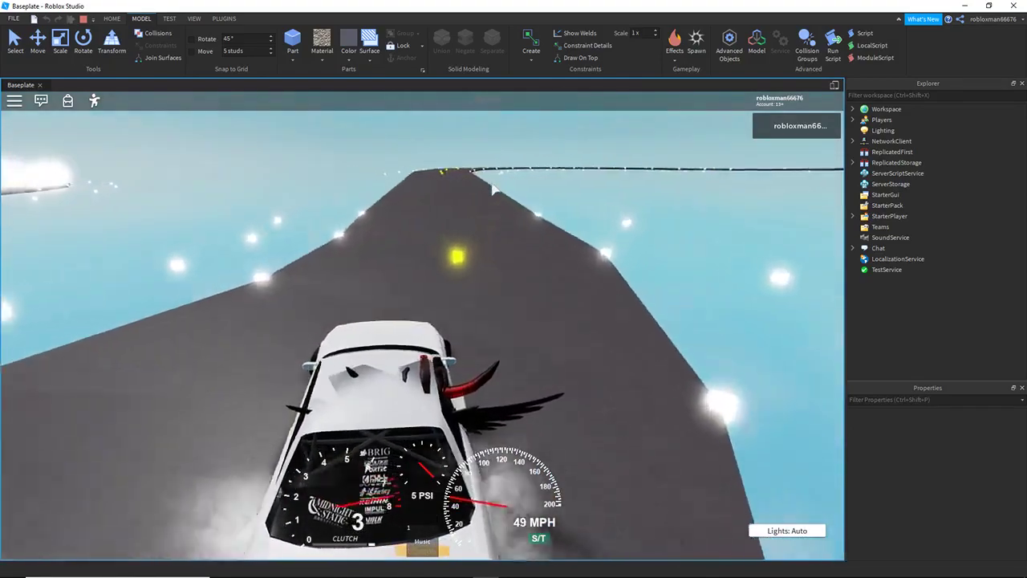
pyautogui.press('d')
pyautogui.press('w')
pyautogui.press('d')
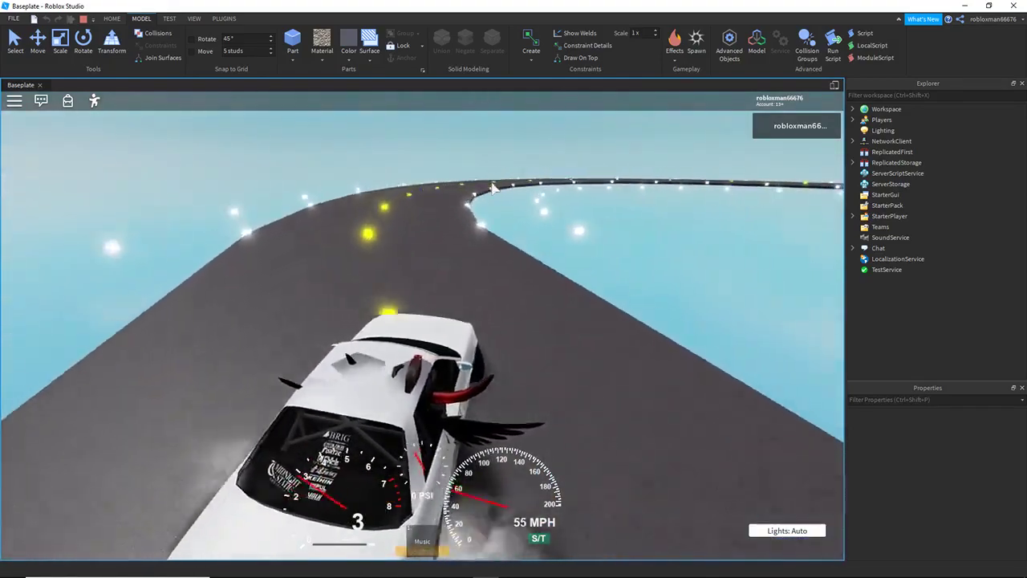
# Step: Drive the car through the following bends and get out at the road's edge
pyautogui.press('a')
pyautogui.press('d')
pyautogui.press('w')
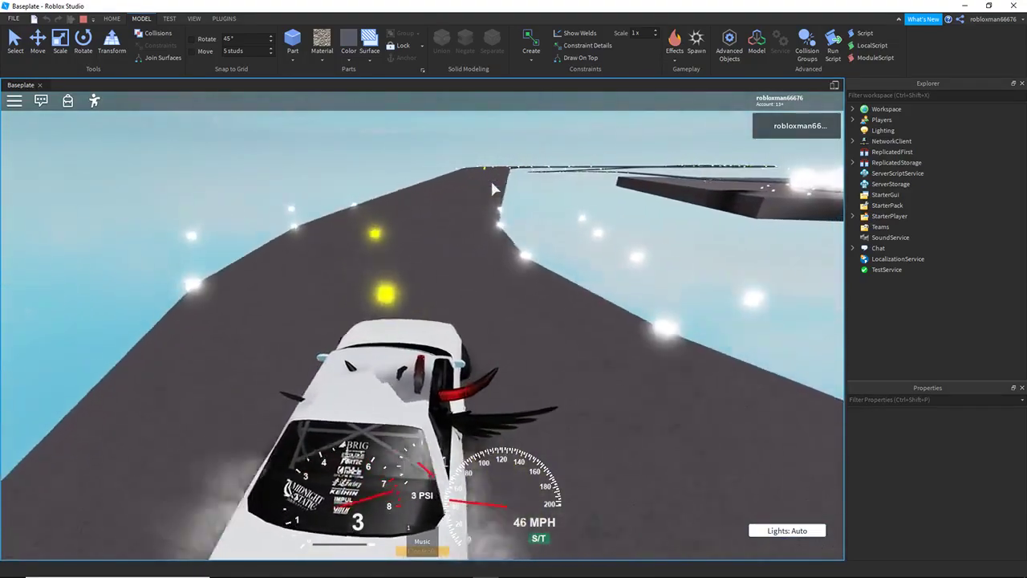
pyautogui.press('w')
pyautogui.press('d')
pyautogui.press('space')
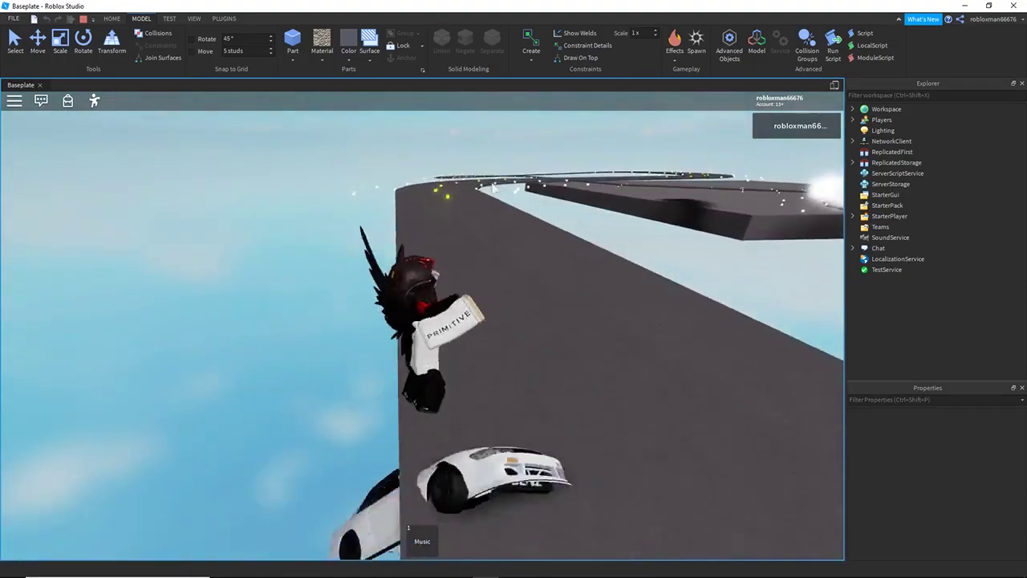
# Step: View the whole track from the character's position and end the play test
pyautogui.press('d')
pyautogui.press('w')
pyautogui.scroll(-8, 492, 188)
pyautogui.moveTo(491, 188); pyautogui.dragTo(491, 188, button='right')
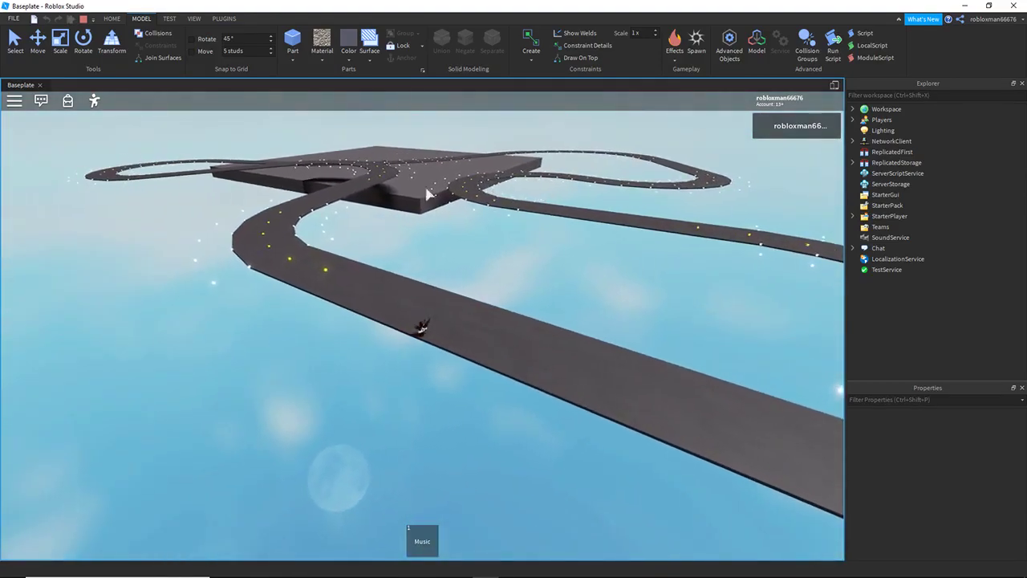
pyautogui.scroll(3, 329, 170)
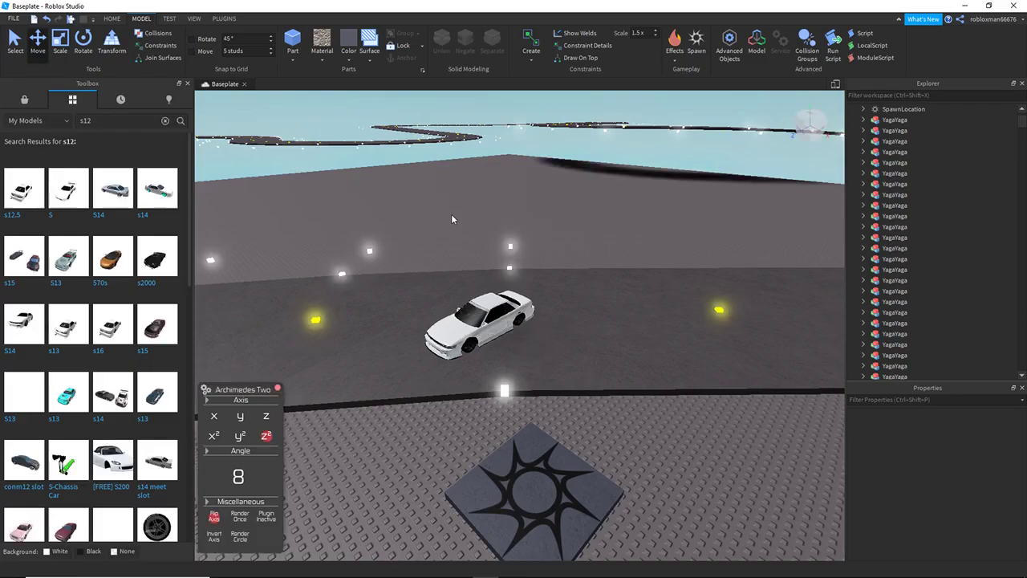
# Step: Examine the finished track and its bends from above in the editor
pyautogui.press('d')
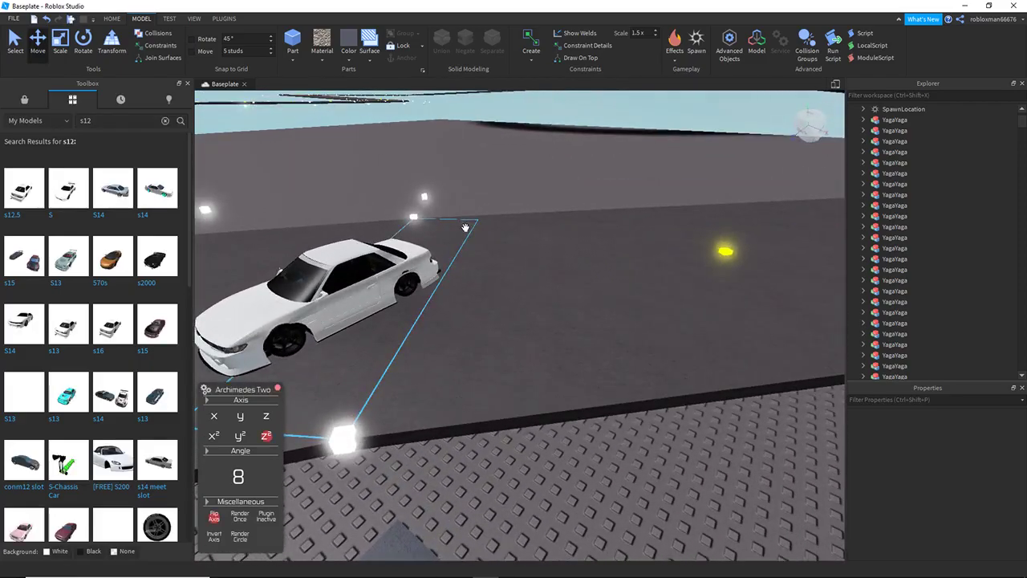
pyautogui.press('s')
pyautogui.press('a')
pyautogui.press('e')
pyautogui.press('w')
pyautogui.moveTo(461, 232); pyautogui.dragTo(461, 231, button='right')
pyautogui.press('s')
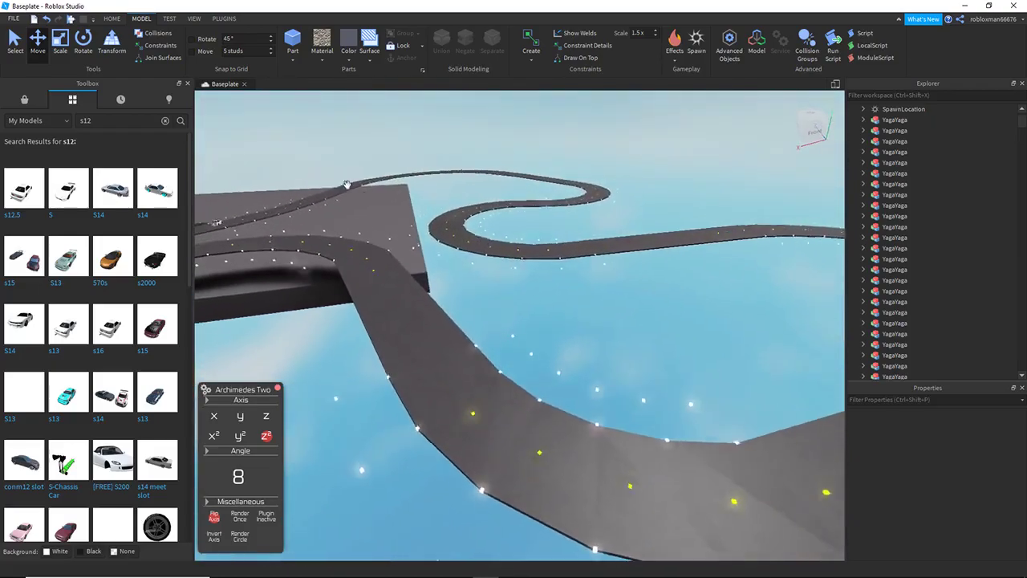
# Step: Close the Toolbox and inspect the nodes along the road's curve up close
pyautogui.click(187, 83)
pyautogui.moveTo(486, 272); pyautogui.dragTo(486, 273, button='right')
pyautogui.press('s')
pyautogui.press('w')
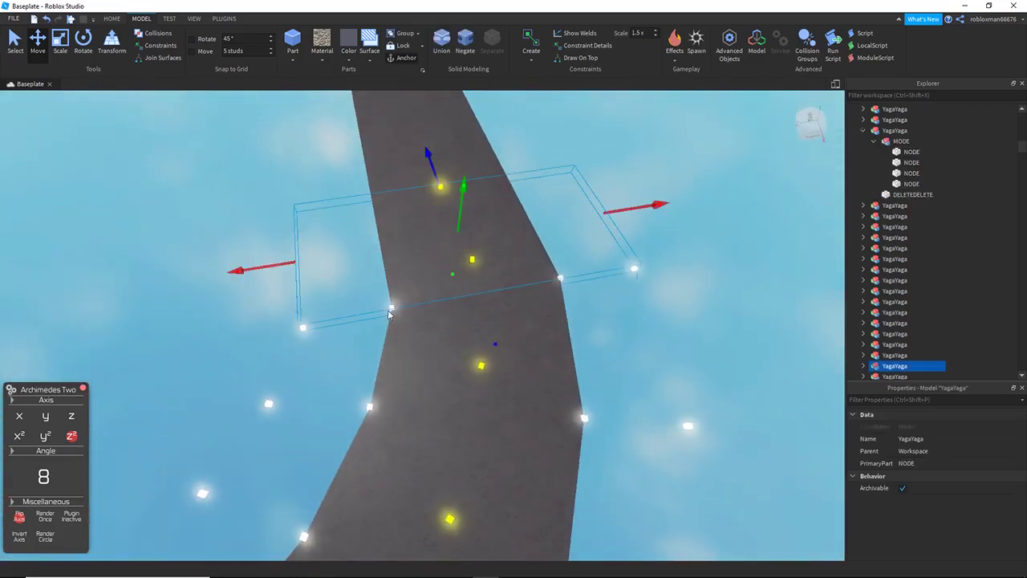
pyautogui.click(270, 220)
pyautogui.press('s')
pyautogui.moveTo(271, 218); pyautogui.dragTo(267, 209, button='right')
pyautogui.moveTo(440, 240); pyautogui.dragTo(443, 241, button='right')
# Step: Open the Tri-Tool node editor, set the triangle material to Grass and start creating triangles near the baseplate's corner
pyautogui.press('w')
pyautogui.press('s')
pyautogui.click(227, 21)
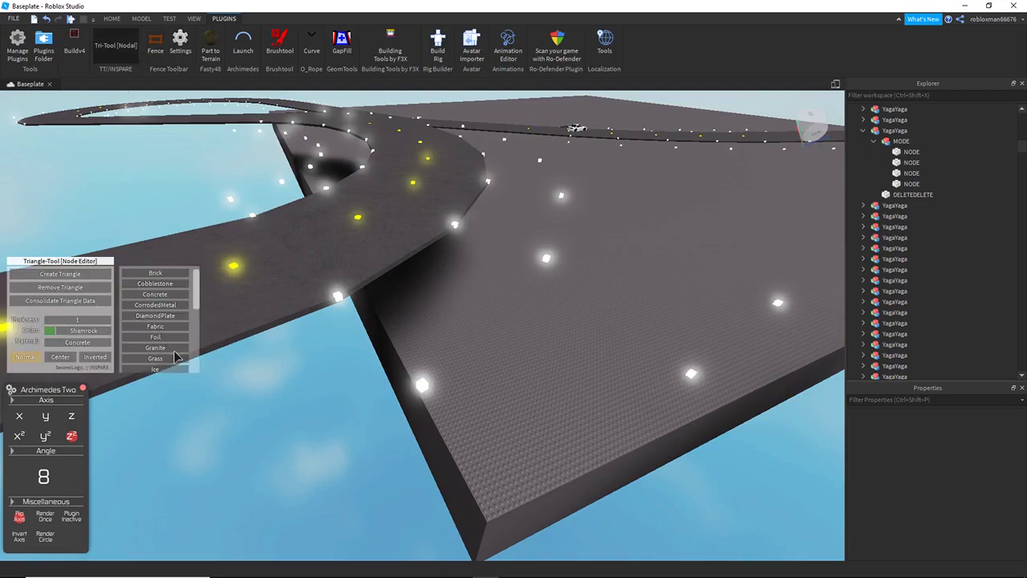
pyautogui.press('a')
pyautogui.moveTo(359, 323)
pyautogui.mouseDown(button='right')
pyautogui.moveTo(469, 326)
pyautogui.moveTo(360, 323)
pyautogui.mouseUp(button='right')
pyautogui.press('w')
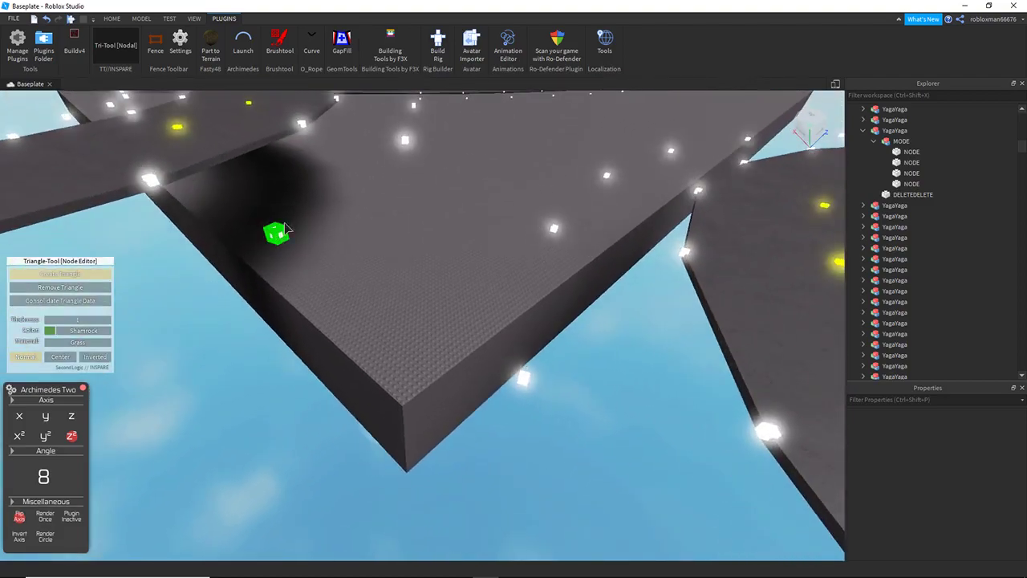
# Step: Create grass triangles between the nodes above the baseplate's corner and connect them to the adjoining road edge
pyautogui.click(555, 230)
pyautogui.click(277, 235)
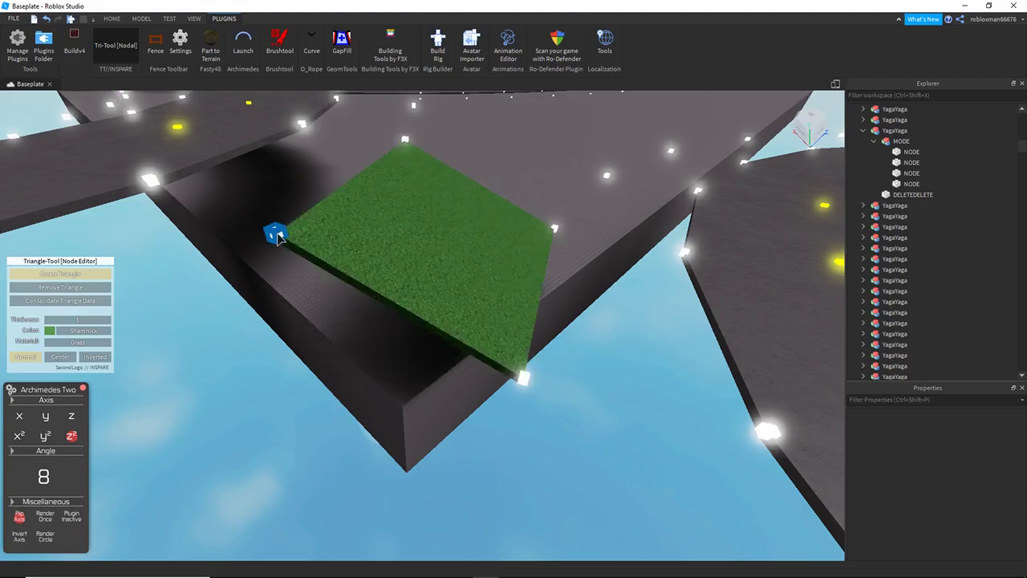
pyautogui.click(302, 124)
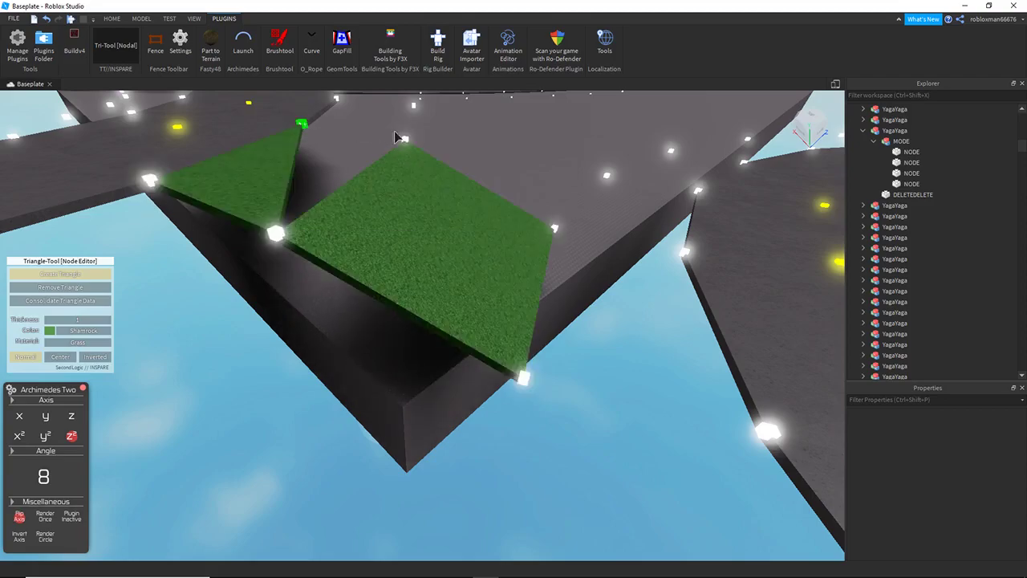
pyautogui.click(279, 232)
# Step: Extend the grass triangles from the corner patch to the edge nodes of the opposite road curve
pyautogui.moveTo(296, 223); pyautogui.dragTo(314, 229, button='right')
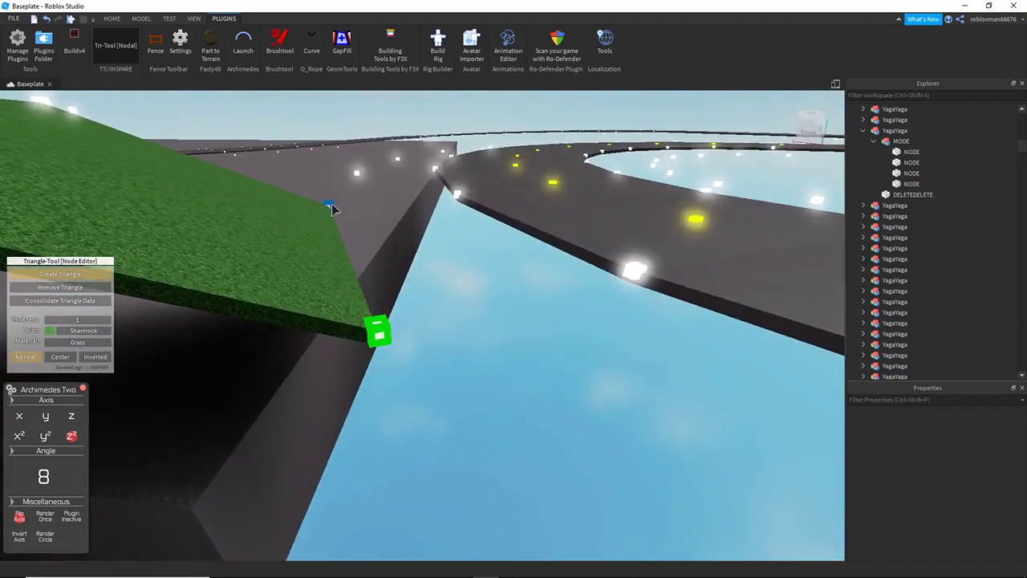
pyautogui.click(457, 195)
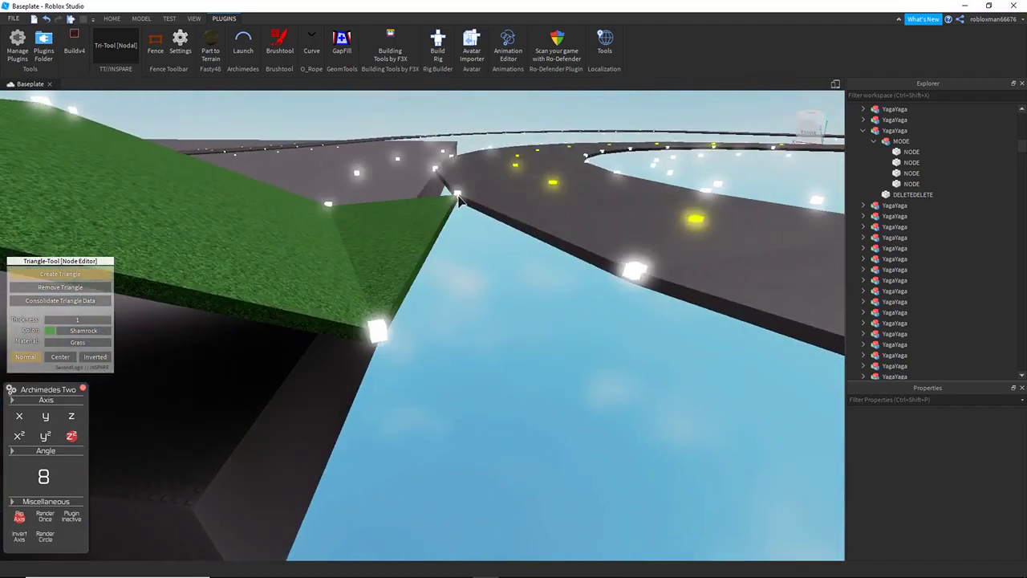
pyautogui.click(376, 327)
pyautogui.press('s')
pyautogui.moveTo(424, 297); pyautogui.dragTo(441, 268, button='right')
pyautogui.click(488, 224)
# Step: Close the Tri-Tool and examine the grass patch joining the two road curves from above
pyautogui.press('s')
pyautogui.moveTo(488, 225); pyautogui.dragTo(632, 214, button='right')
pyautogui.press('w')
pyautogui.press('s')
pyautogui.press('a')
pyautogui.press('s')
pyautogui.press('w')
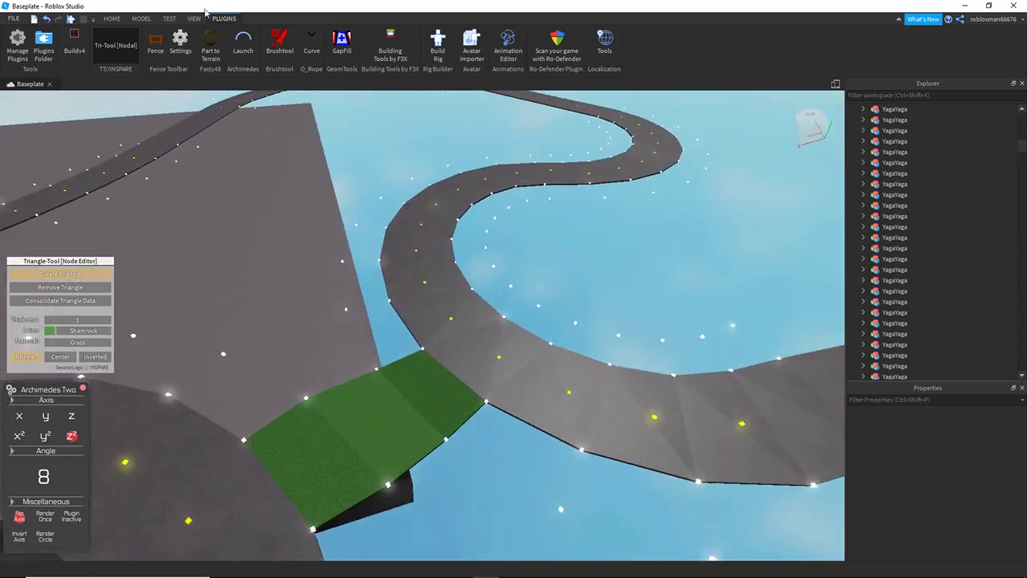
pyautogui.moveTo(314, 211); pyautogui.dragTo(358, 217, button='right')
pyautogui.press('w')
pyautogui.press('s')
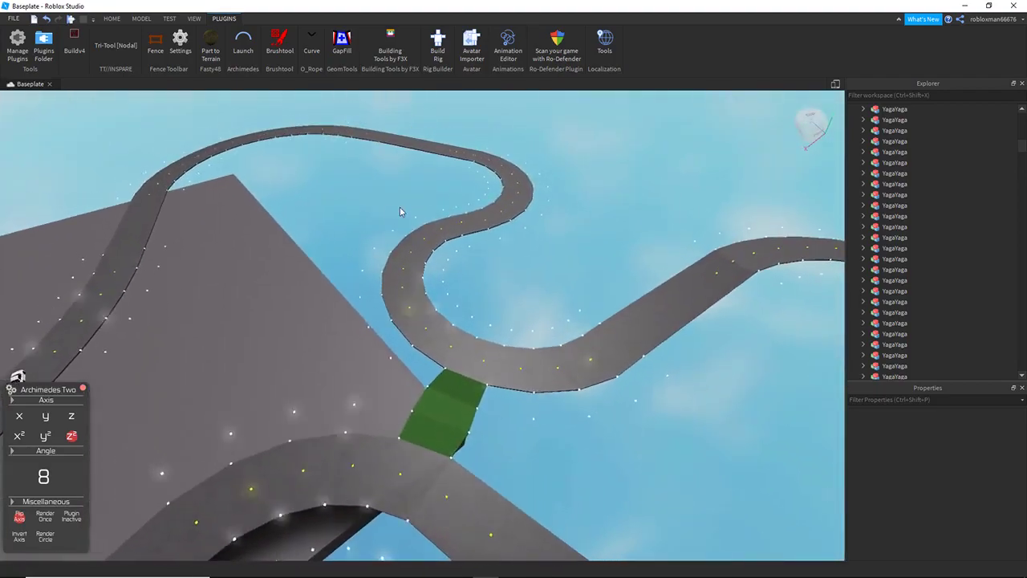
pyautogui.press('a')
pyautogui.press('s')
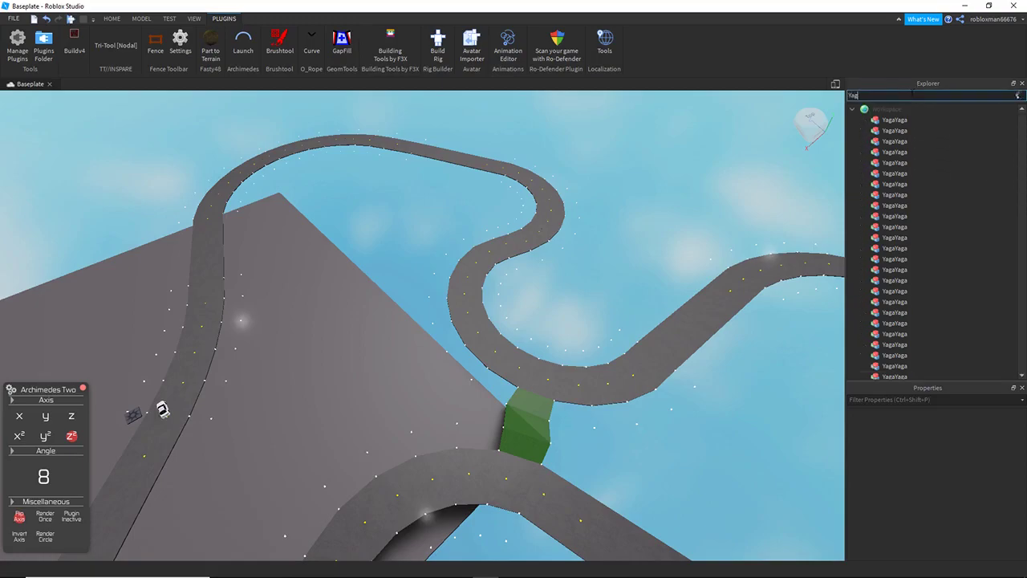
# Step: Filter the Explorer by Yaga and inspect a yellow DELETEDELETE part on the road beside the grass patch
pyautogui.scroll(-8, 955, 207)
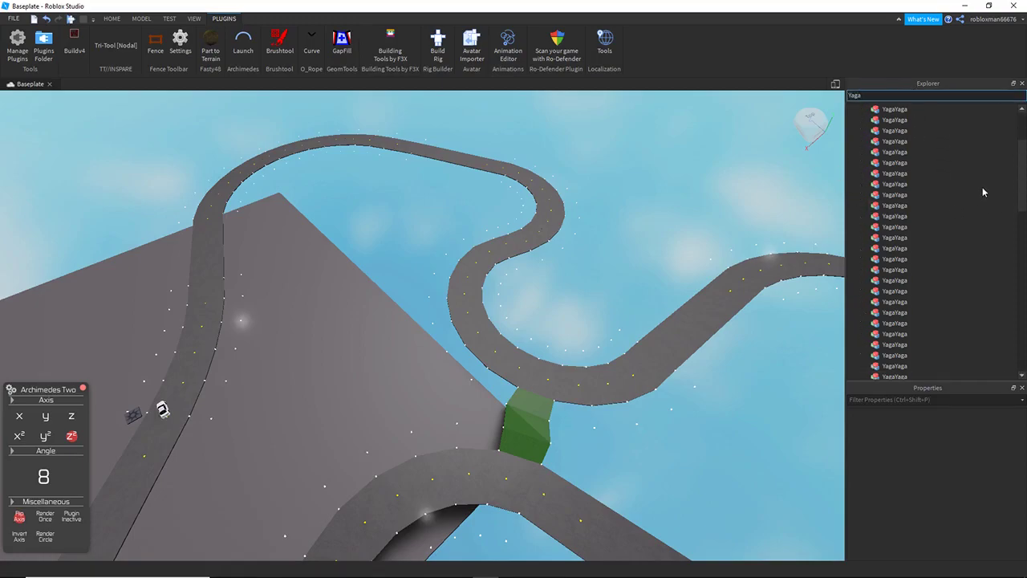
pyautogui.scroll(10, 615, 305)
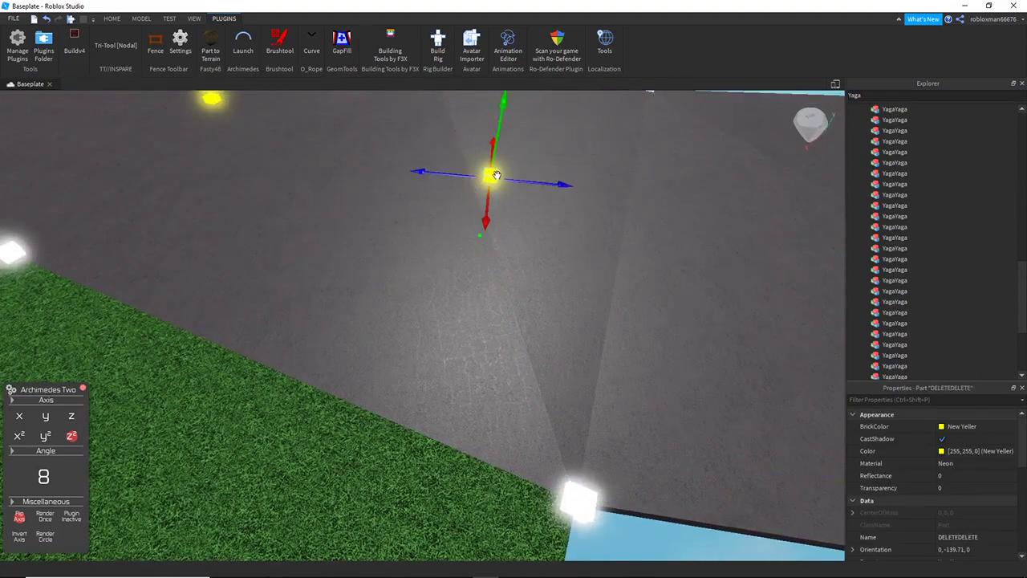
pyautogui.scroll(-10, 497, 175)
pyautogui.moveTo(497, 175); pyautogui.dragTo(535, 158, button='right')
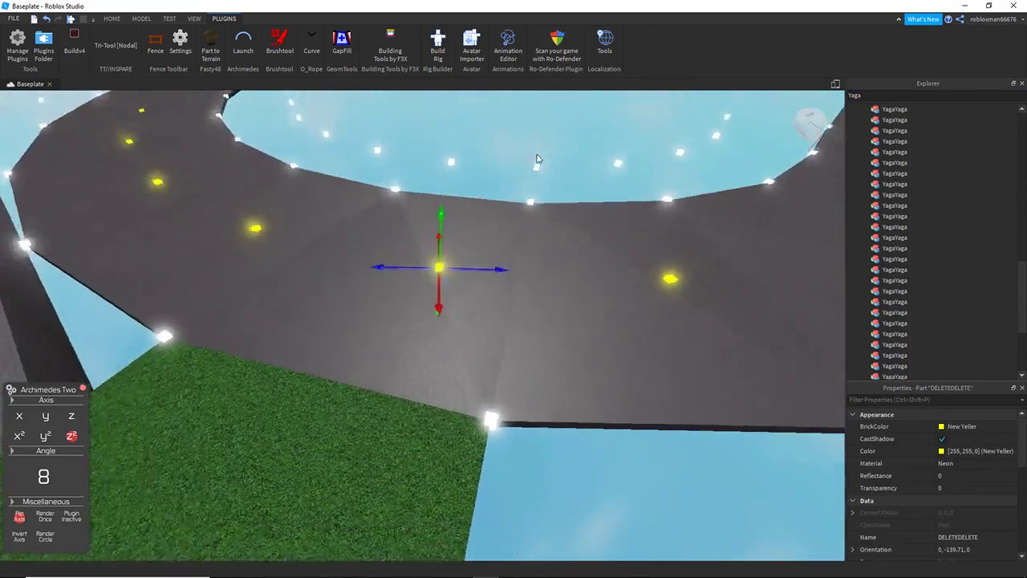
pyautogui.click(550, 153)
pyautogui.scroll(-3, 539, 205)
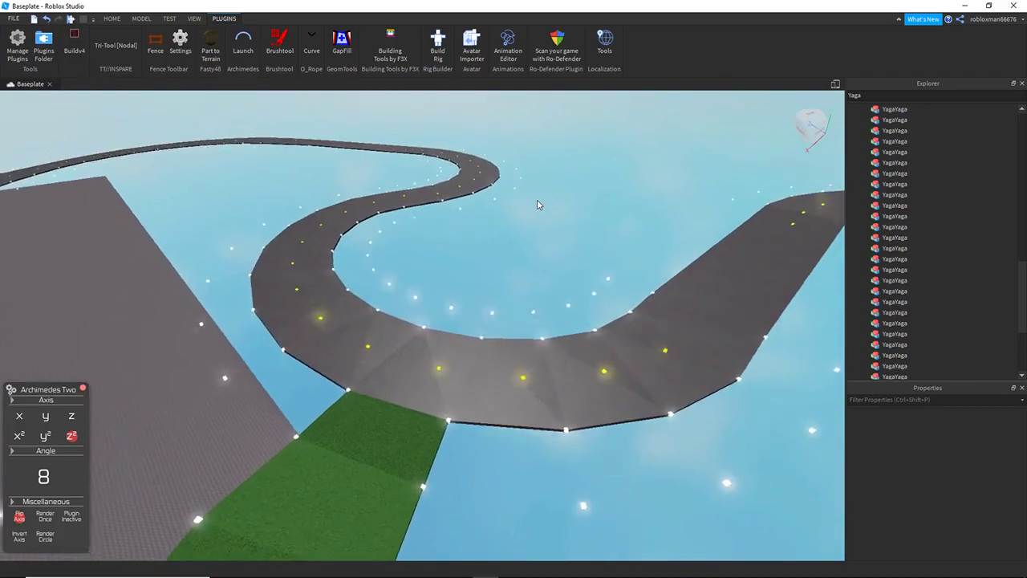
pyautogui.moveTo(539, 205); pyautogui.dragTo(526, 206, button='right')
pyautogui.scroll(-5, 539, 204)
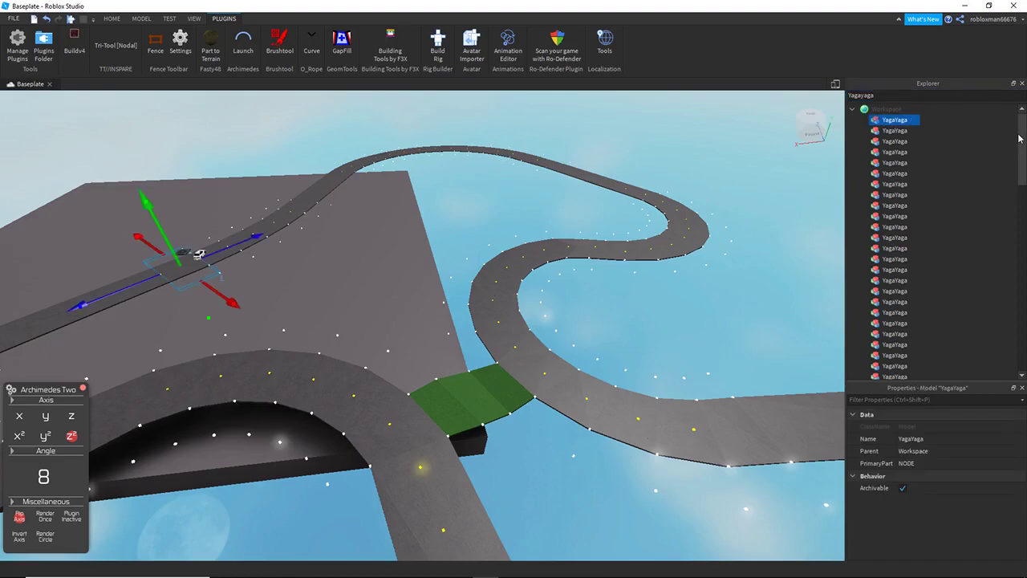
# Step: Ungroup all YagaYaga models and delete every DELETEDELETE part along the track
pyautogui.keyDown('shift'); pyautogui.click(883, 367); pyautogui.keyUp('shift')
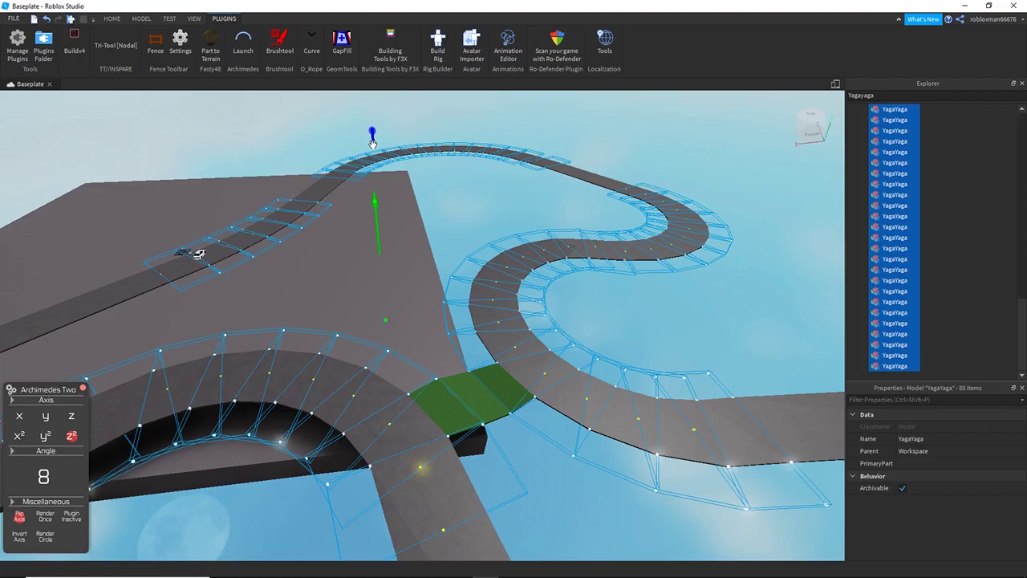
pyautogui.hotkey('ctrl', 'u')
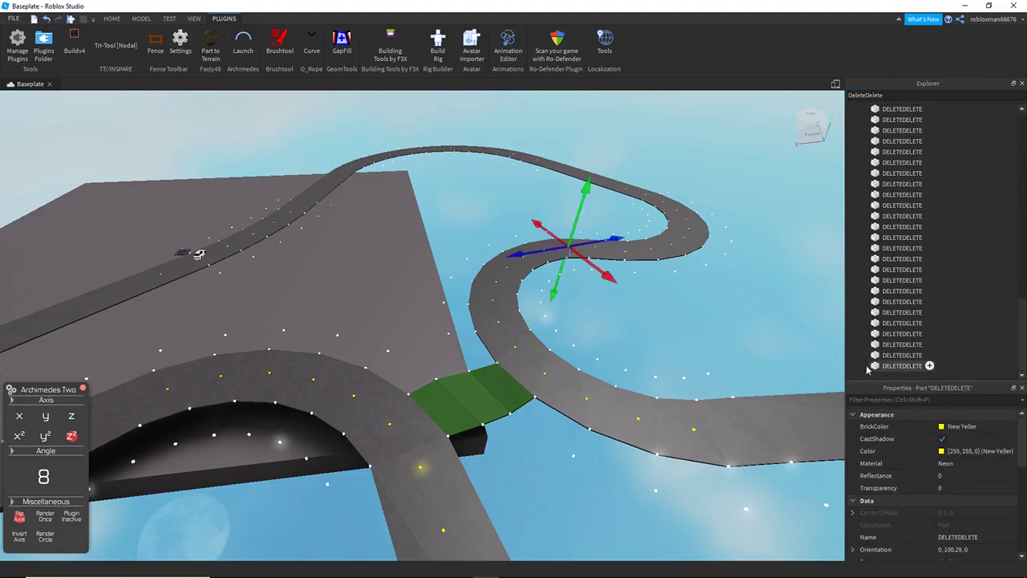
pyautogui.keyDown('shift'); pyautogui.click(869, 367); pyautogui.keyUp('shift')
pyautogui.press('w')
pyautogui.moveTo(644, 321); pyautogui.dragTo(643, 321, button='right')
pyautogui.press('s')
pyautogui.moveTo(415, 248); pyautogui.dragTo(415, 247, button='right')
# Step: Filter the Explorer by NODE, select all matching items and set their Transparency to 1
pyautogui.click(878, 94)
pyautogui.write('NODE')
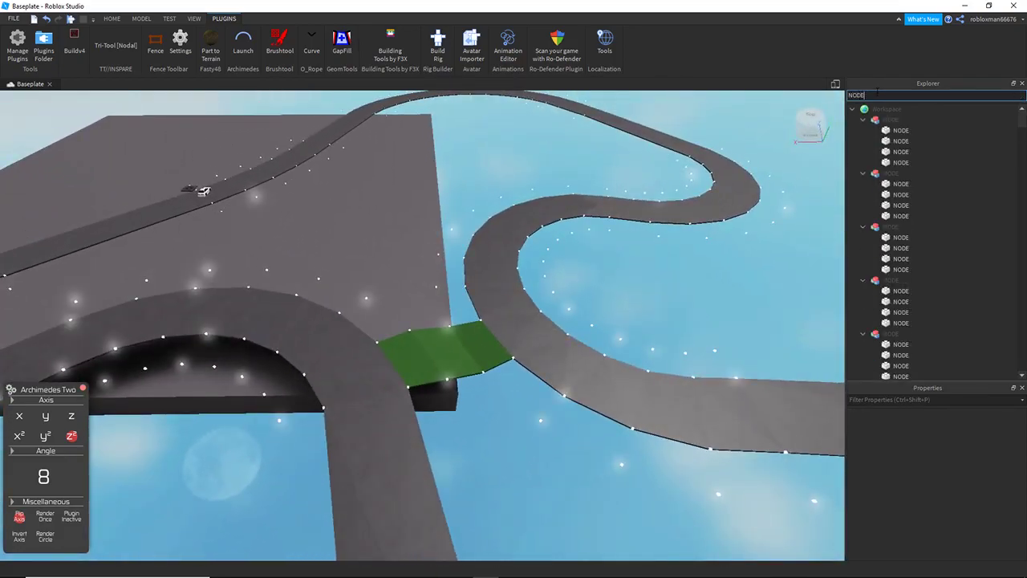
pyautogui.click(890, 121)
pyautogui.moveTo(1021, 124); pyautogui.dragTo(1023, 378)
pyautogui.keyDown('shift'); pyautogui.click(887, 367); pyautogui.keyUp('shift')
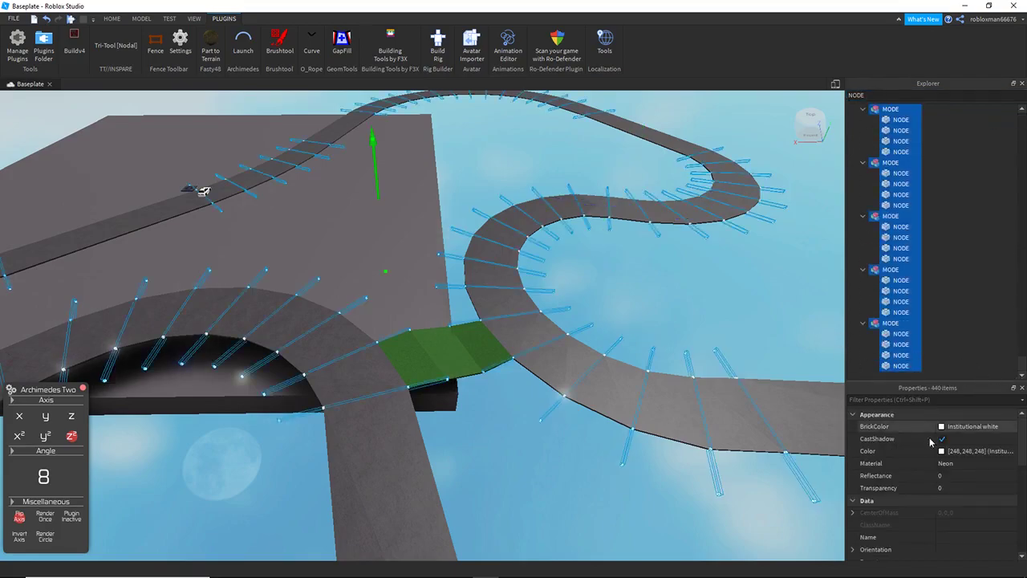
pyautogui.click(946, 487)
pyautogui.write('1')
pyautogui.press('Return')
# Step: Examine the grass patch and the whole track without its node markers from several angles
pyautogui.click(728, 278)
pyautogui.scroll(3, 728, 280)
pyautogui.moveTo(727, 281); pyautogui.dragTo(454, 193, button='right')
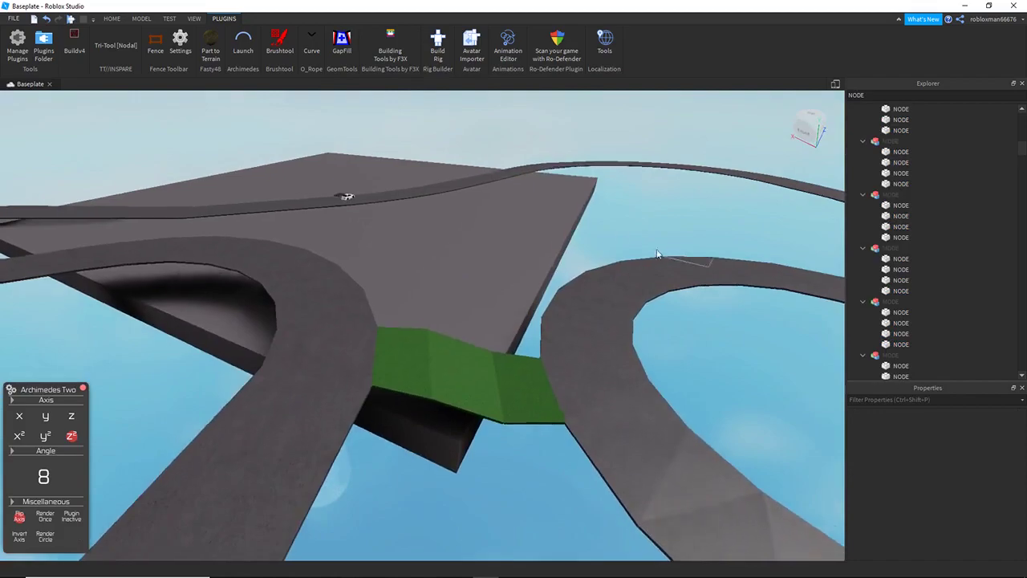
pyautogui.press('w')
pyautogui.press('s')
pyautogui.press('w')
pyautogui.press('s')
pyautogui.press('w')
pyautogui.press('s')
pyautogui.press('q')
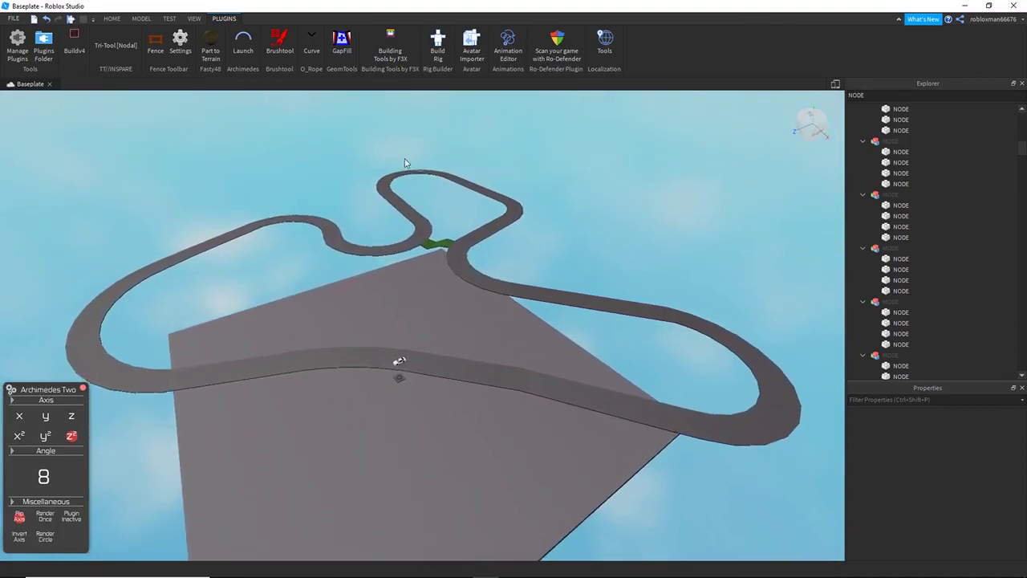